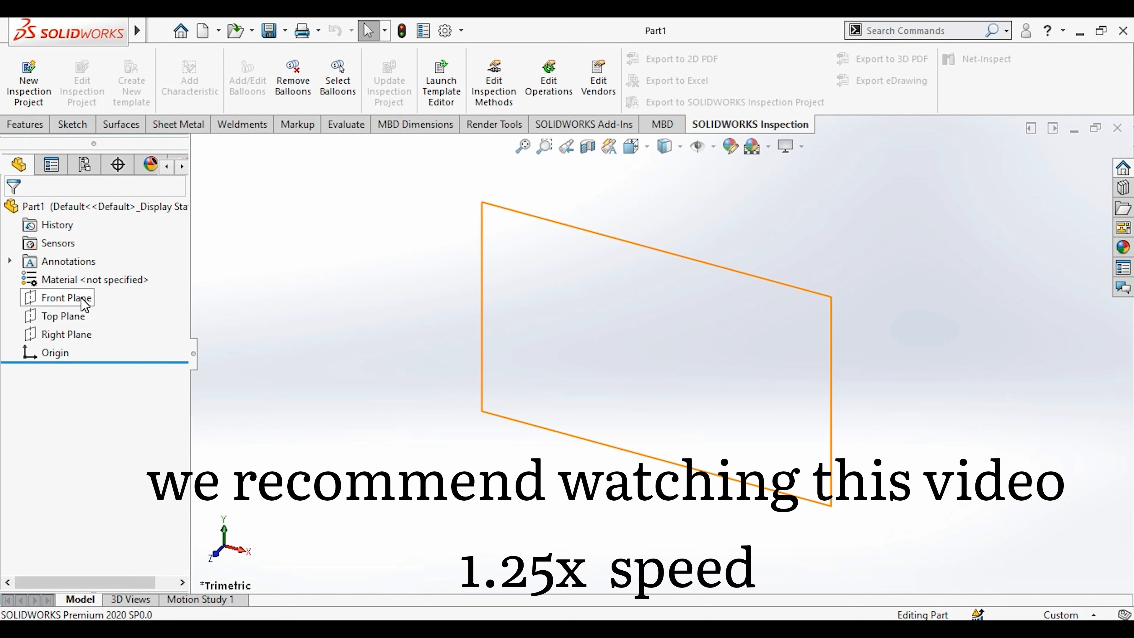
Start a sketch on the Front Plane and draw a horizontal centerline below the origin.
left_click(85, 305)
left_click(91, 279)
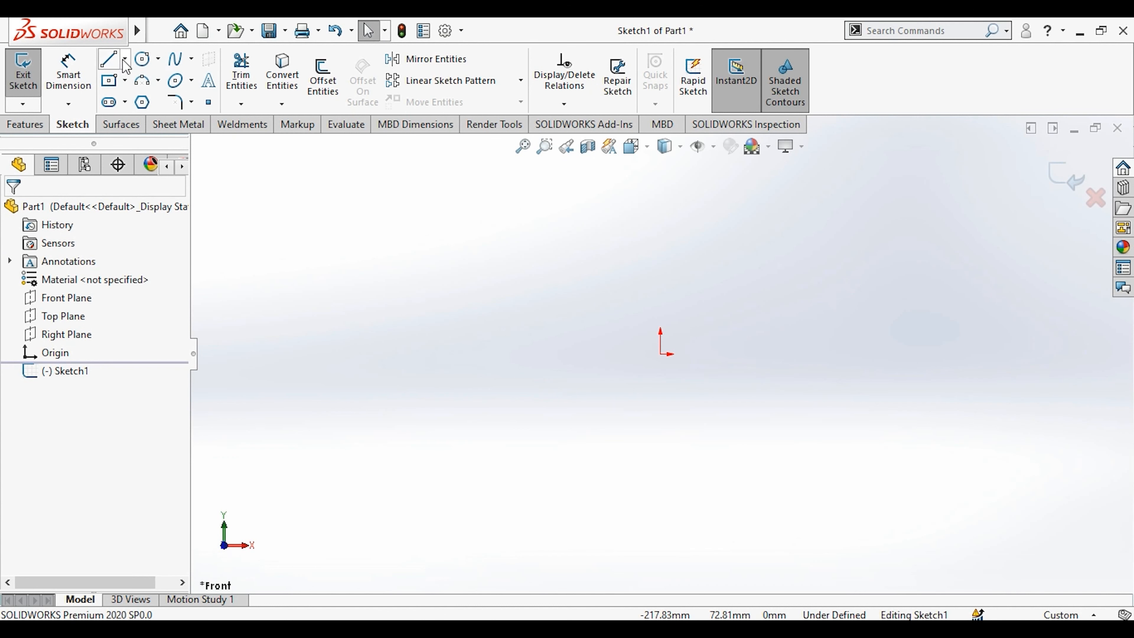
left_click(125, 59)
left_click(119, 76)
left_click(502, 429)
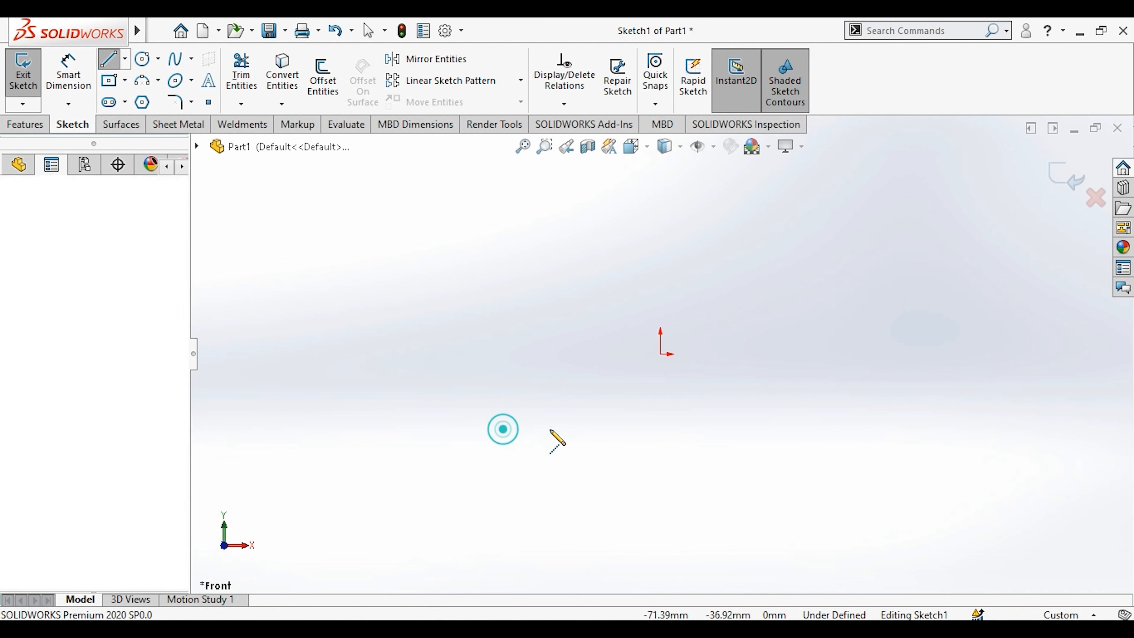
left_click(696, 429)
key("Escape")
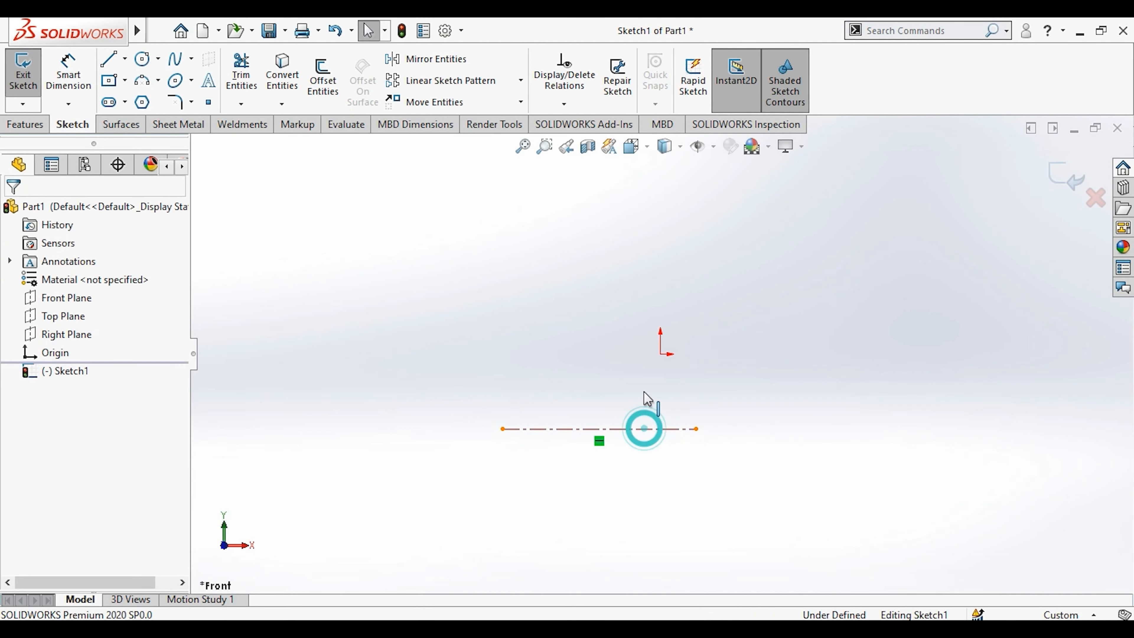
Centre the centerline on the origin with a Midpoint relation and dimension its length as 100 mm.
left_click(645, 394)
left_click(661, 353, "ctrl")
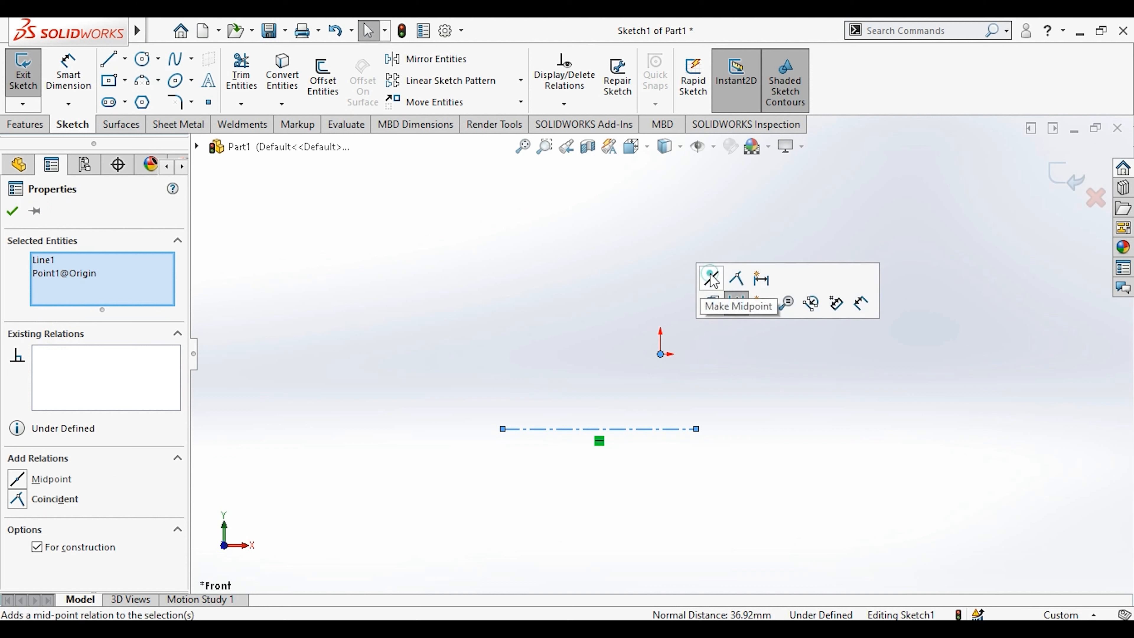
left_click(711, 279)
left_click(68, 76)
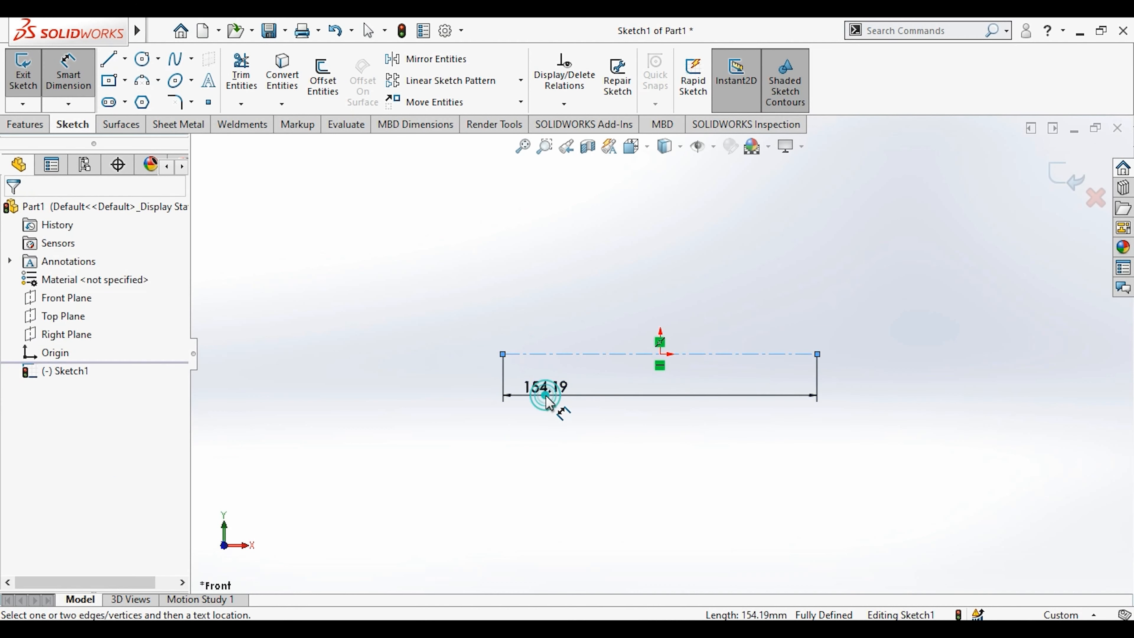
left_click(547, 400)
type("100")
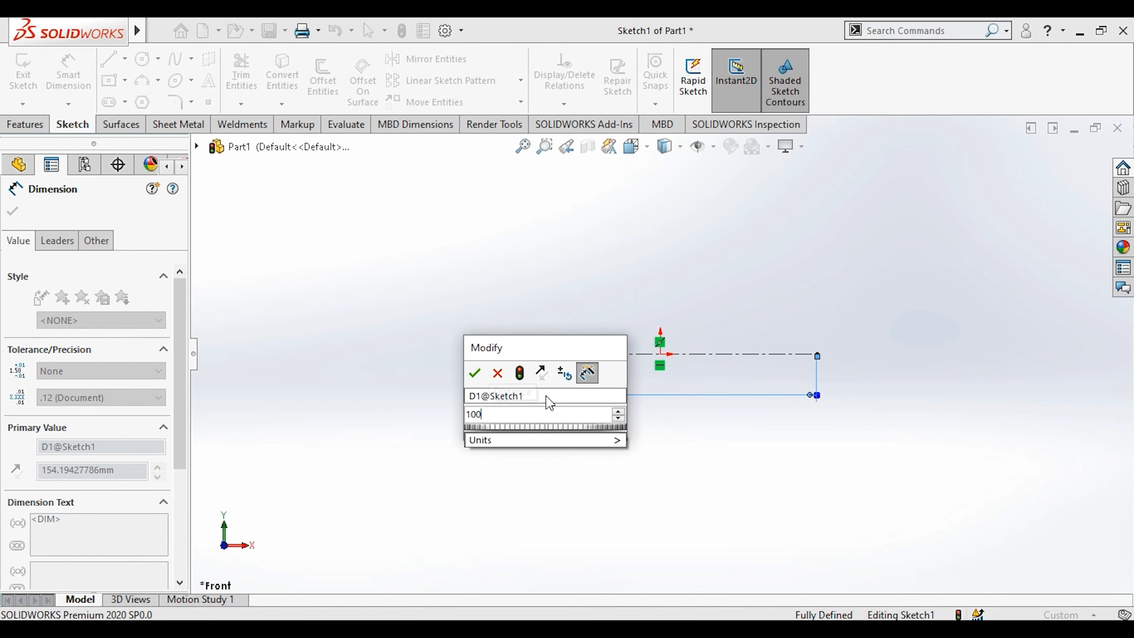
key("Return")
key("Escape")
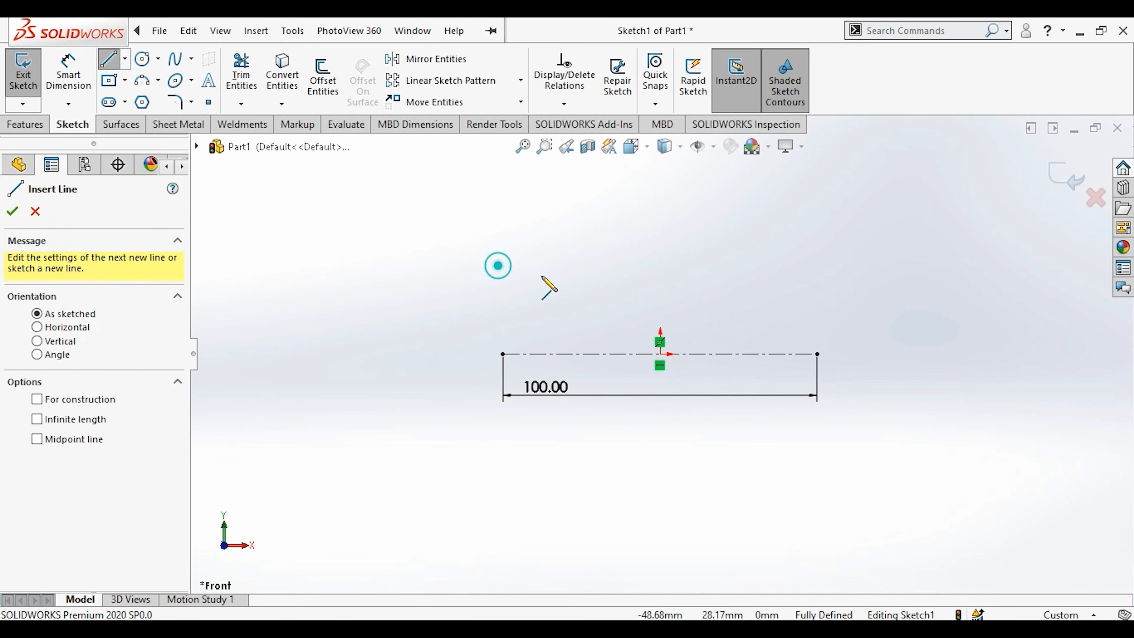
Sketch a closed U-shaped profile above the centerline, with a base about 102 mm long and two upright flanges.
left_click(498, 266)
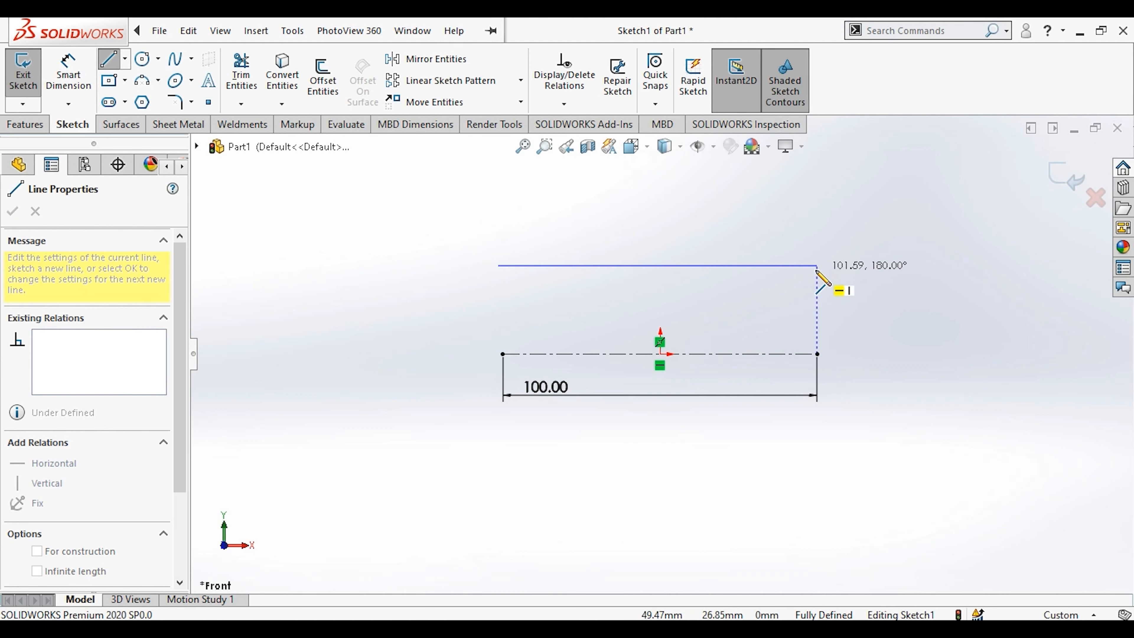
left_click(817, 265)
left_click(768, 187)
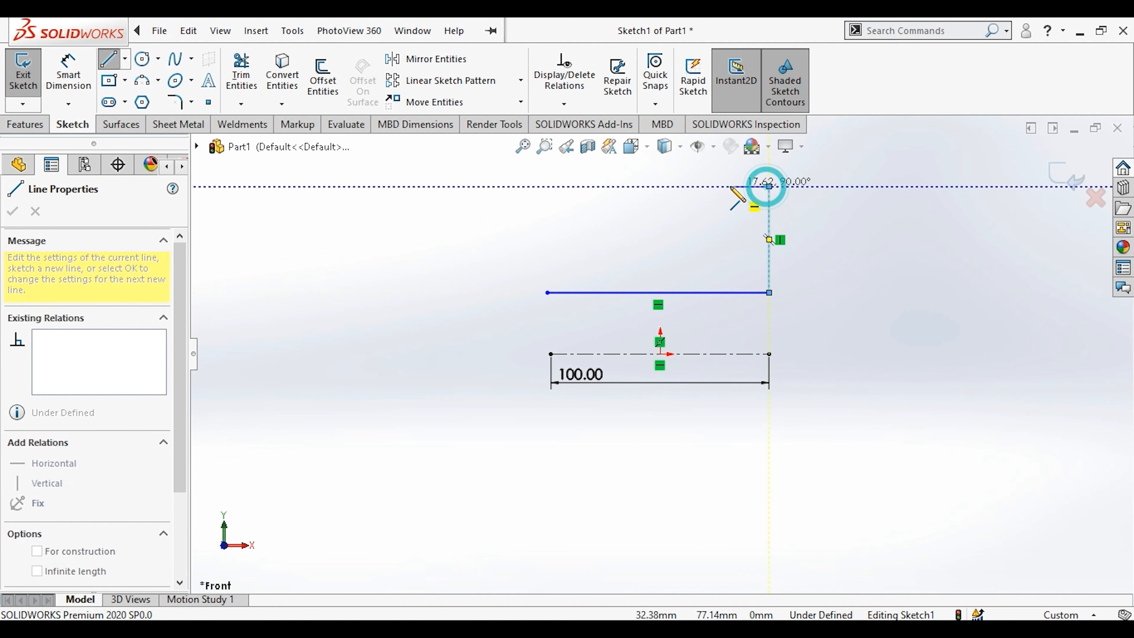
left_click(718, 187)
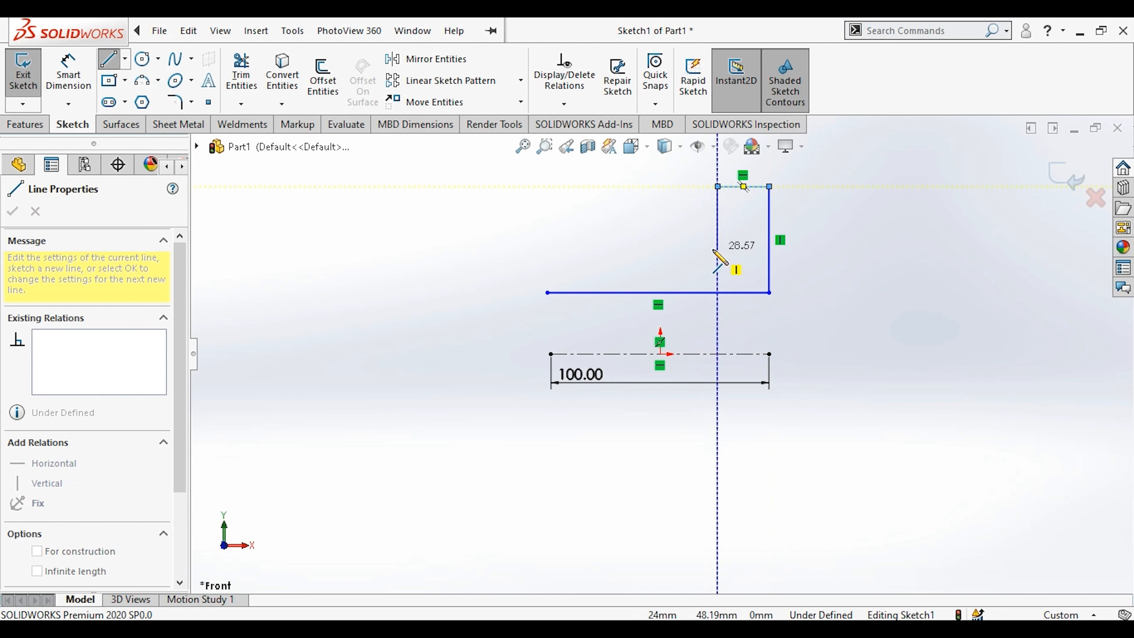
left_click(717, 248)
left_click(595, 248)
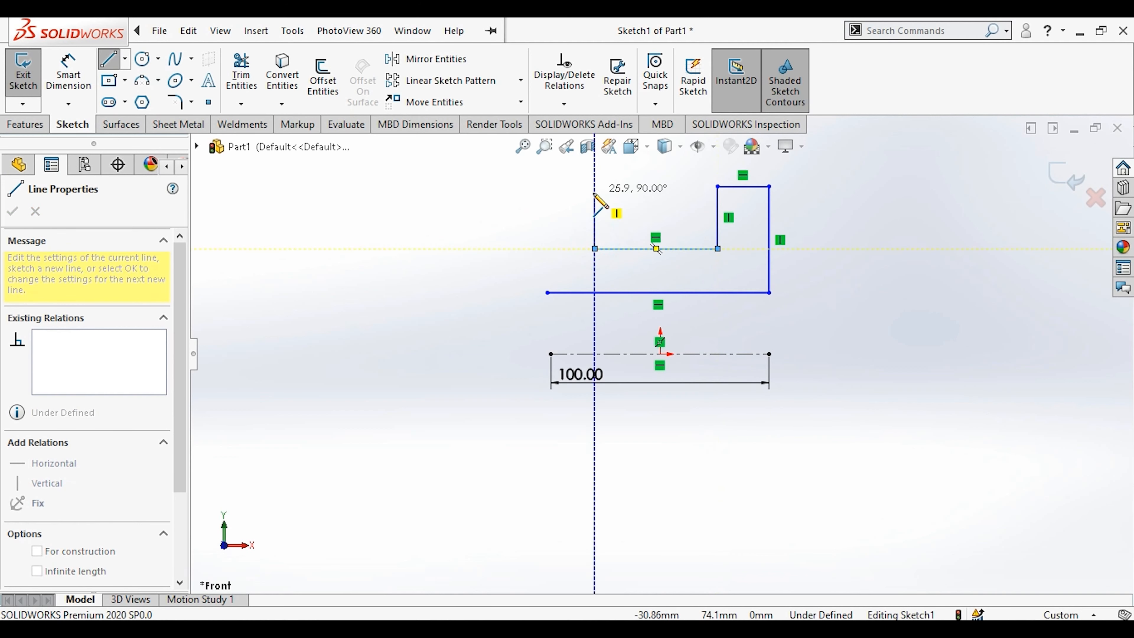
left_click(594, 192)
left_click(546, 192)
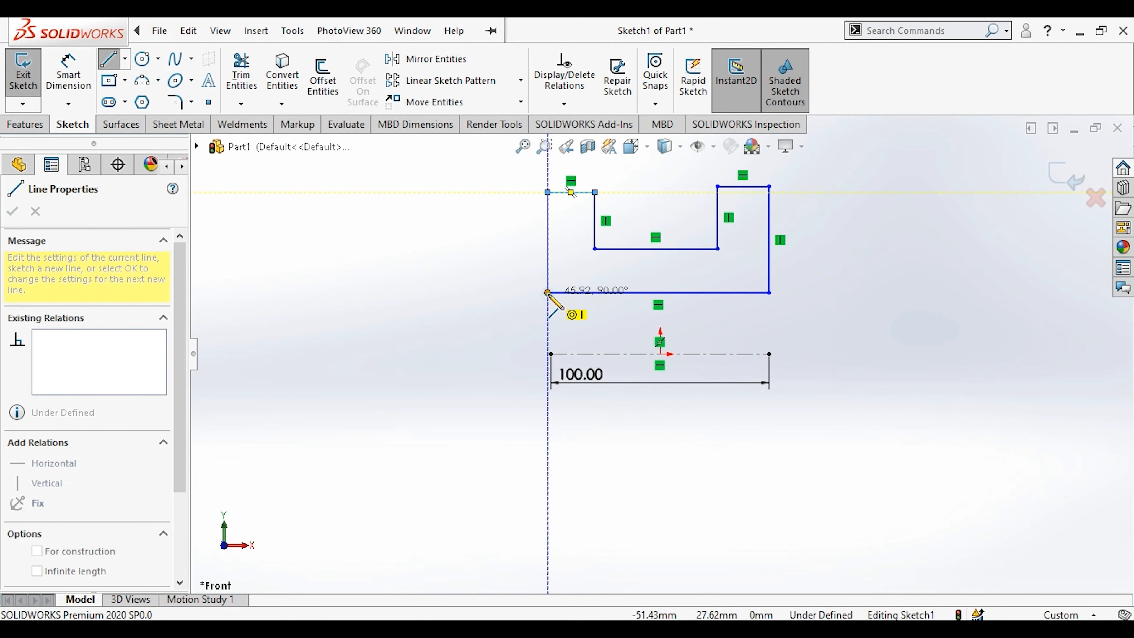
left_click(547, 292)
scroll(643, 291, "down", 3)
key("Escape")
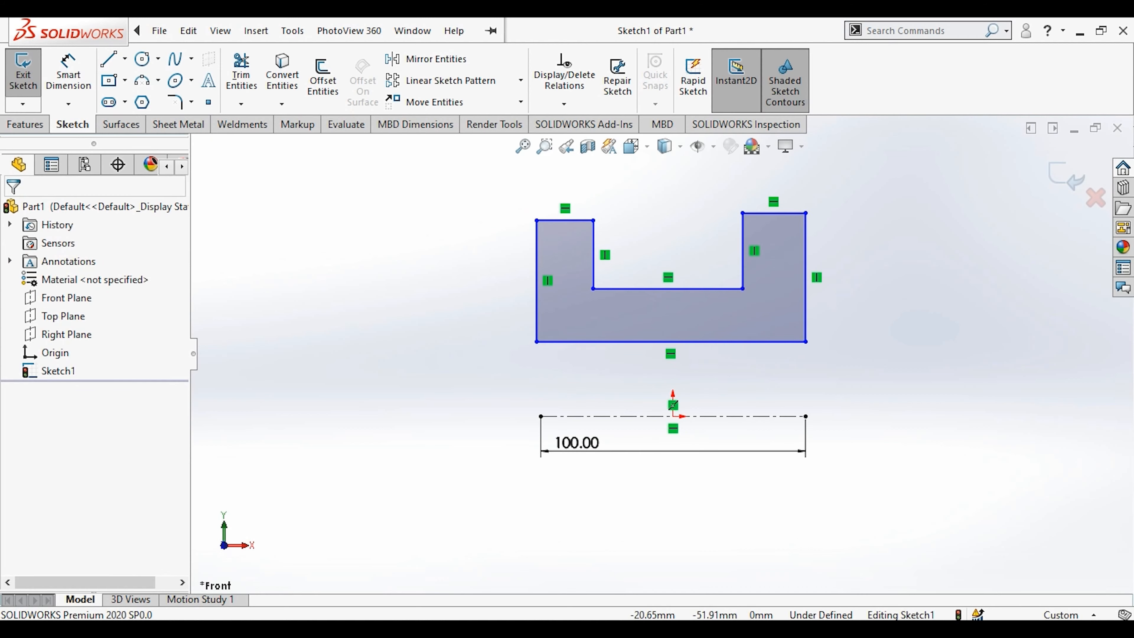
Check the reference drawing in the photo viewer, return to the sketch, and dimension the left flange's top edge 42 mm from the centerline.
left_click(551, 629)
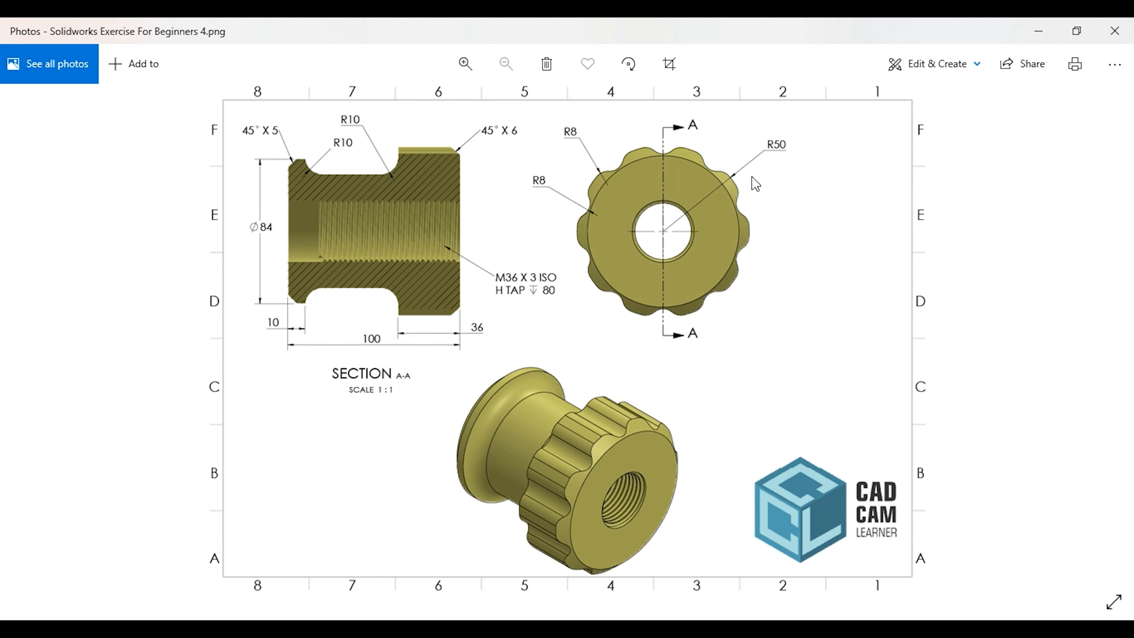
left_click(1047, 40)
left_click(434, 301)
left_click(63, 69)
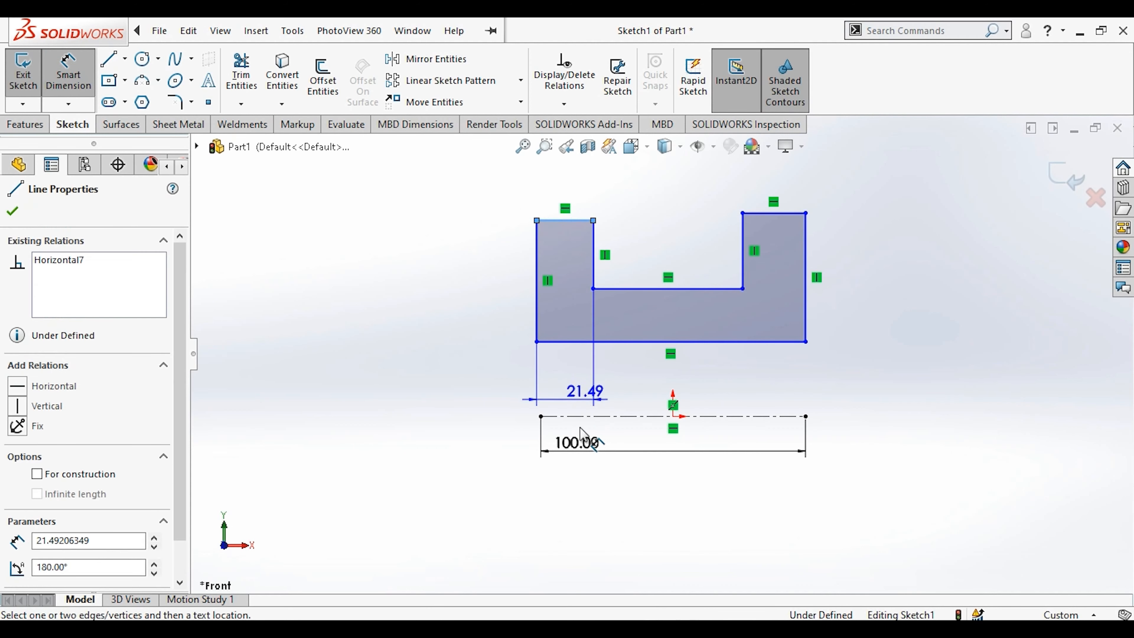
left_click(567, 415)
left_click(413, 331)
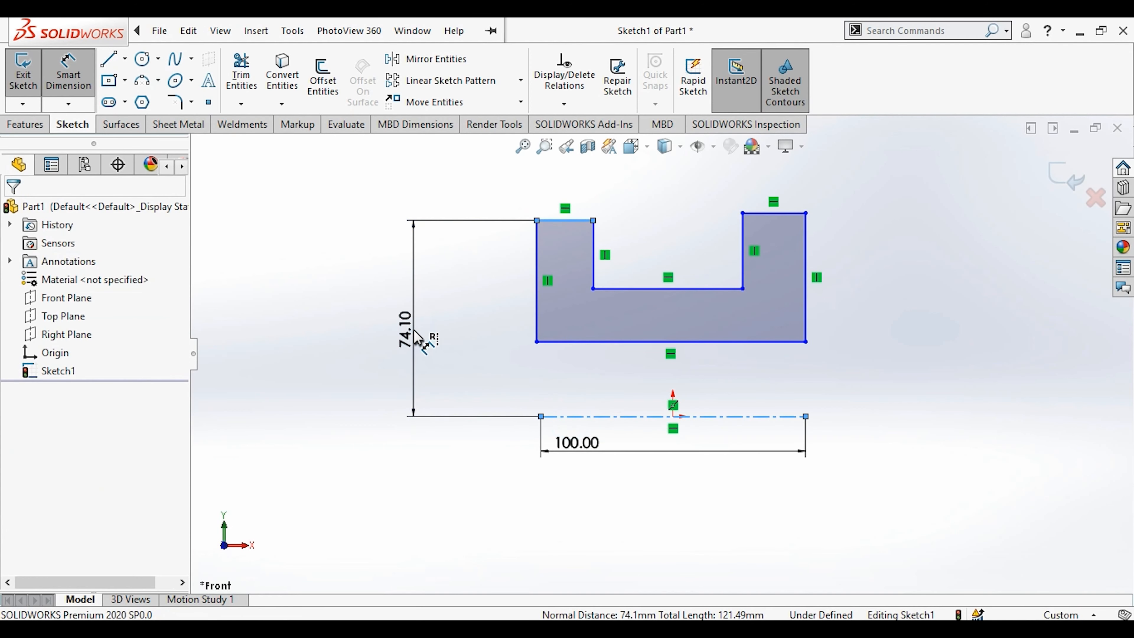
type("84")
key("BackSpace")
key("BackSpace")
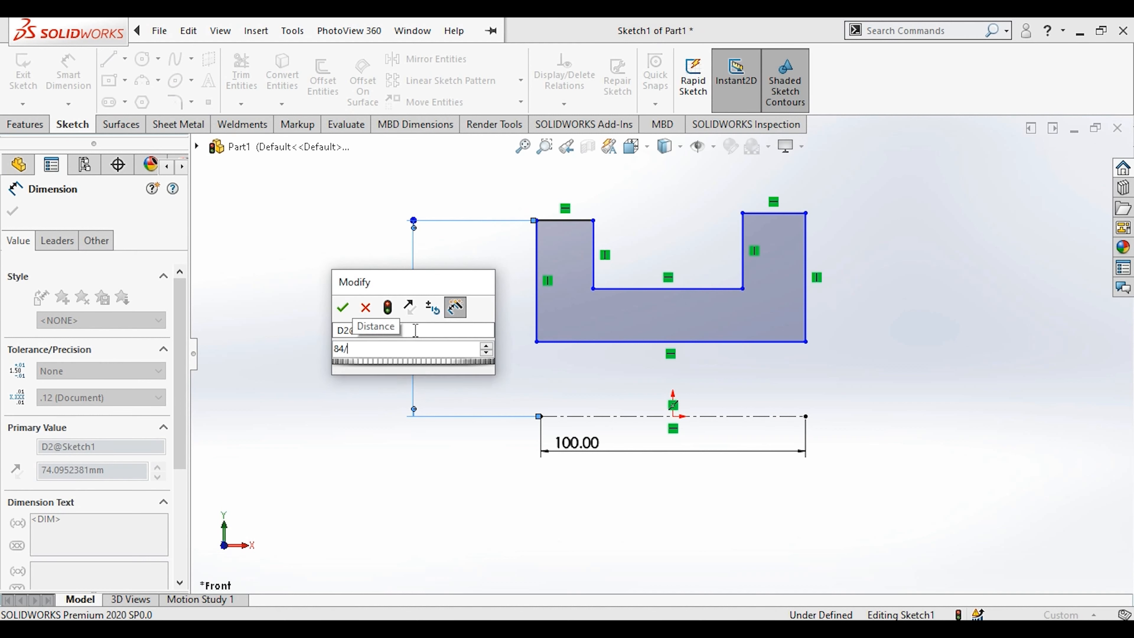
type("42")
key("Return")
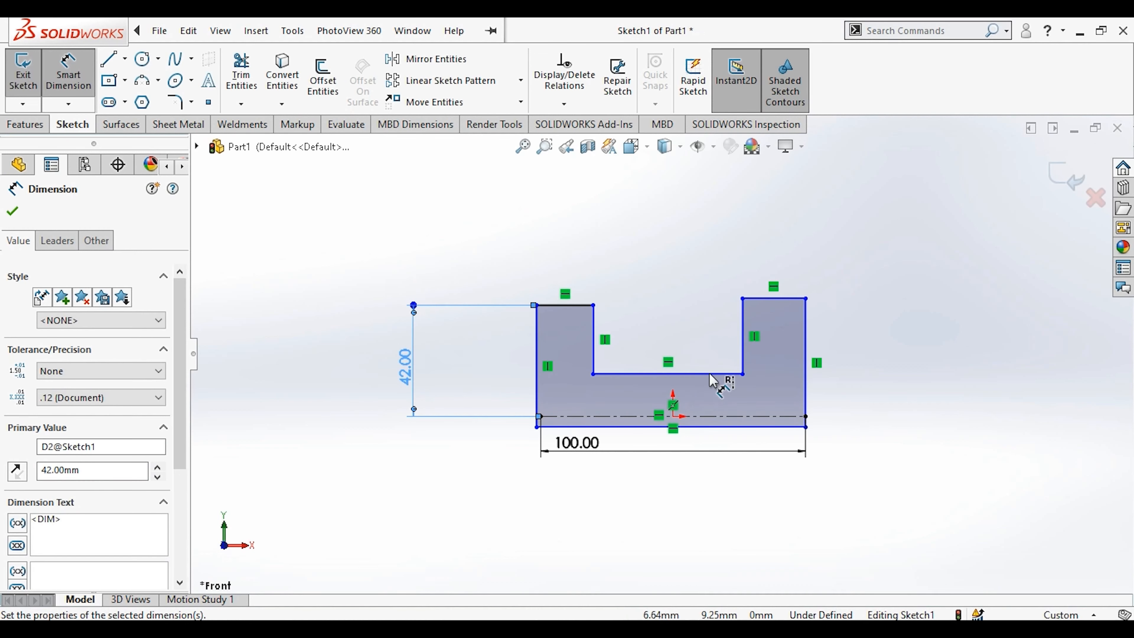
Dimension the right flange's top edge 50 mm from the centerline.
left_click(788, 299)
left_click(789, 416)
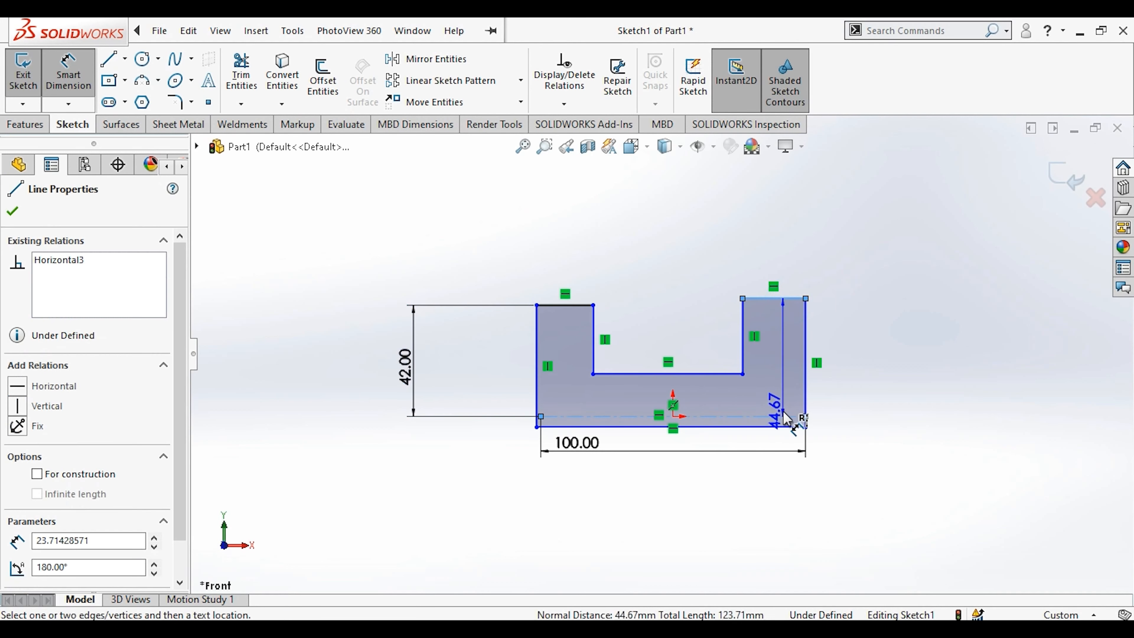
left_click(896, 363)
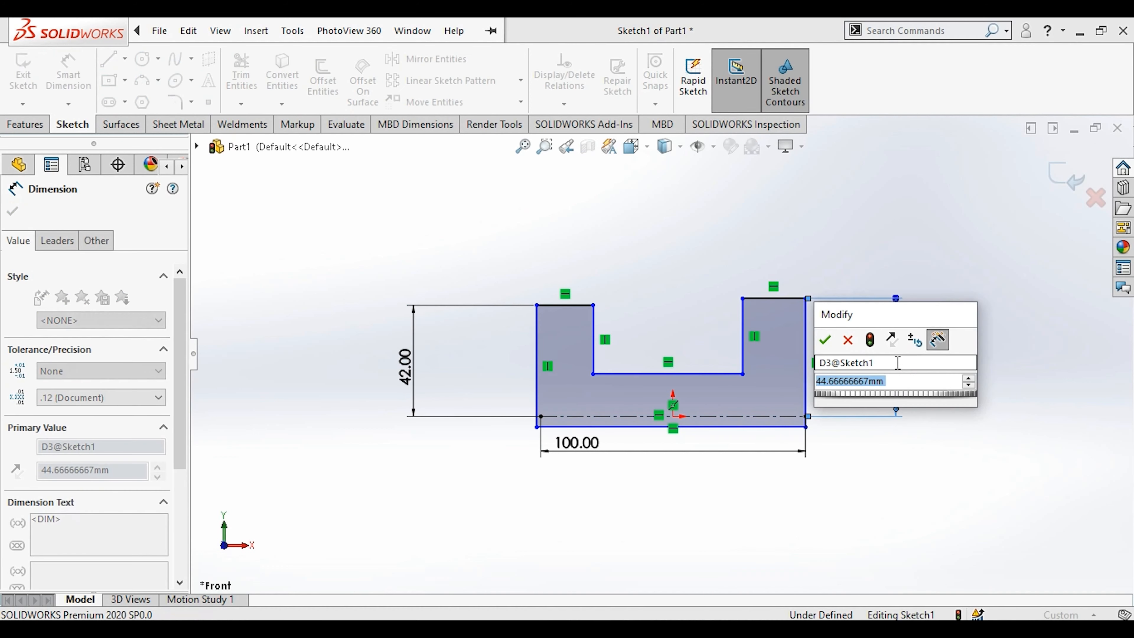
type("50")
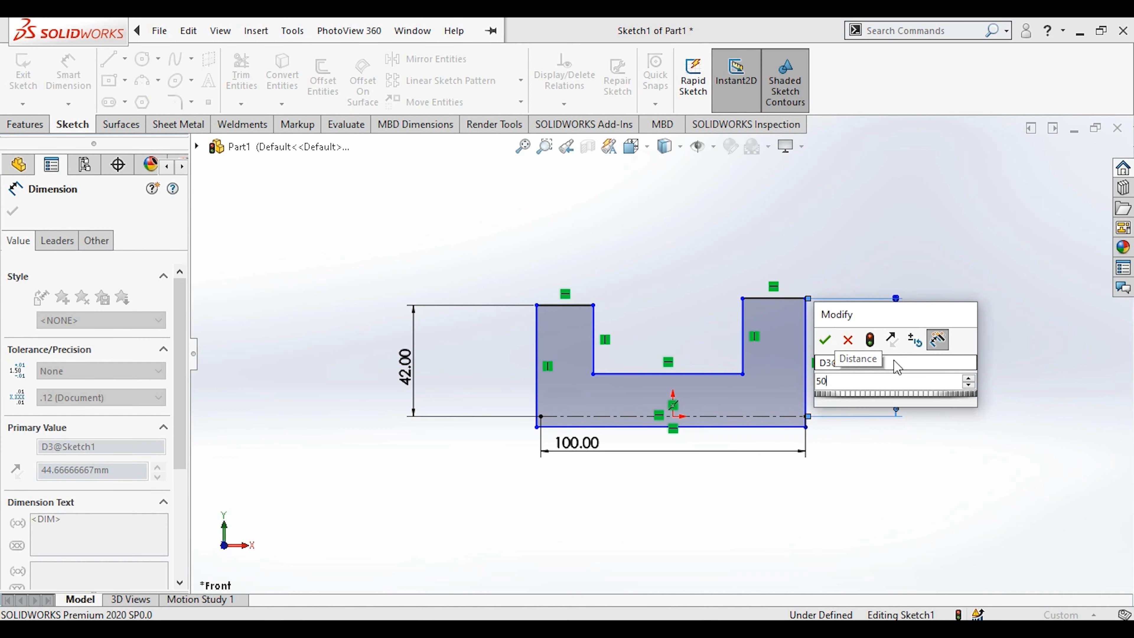
key("Return")
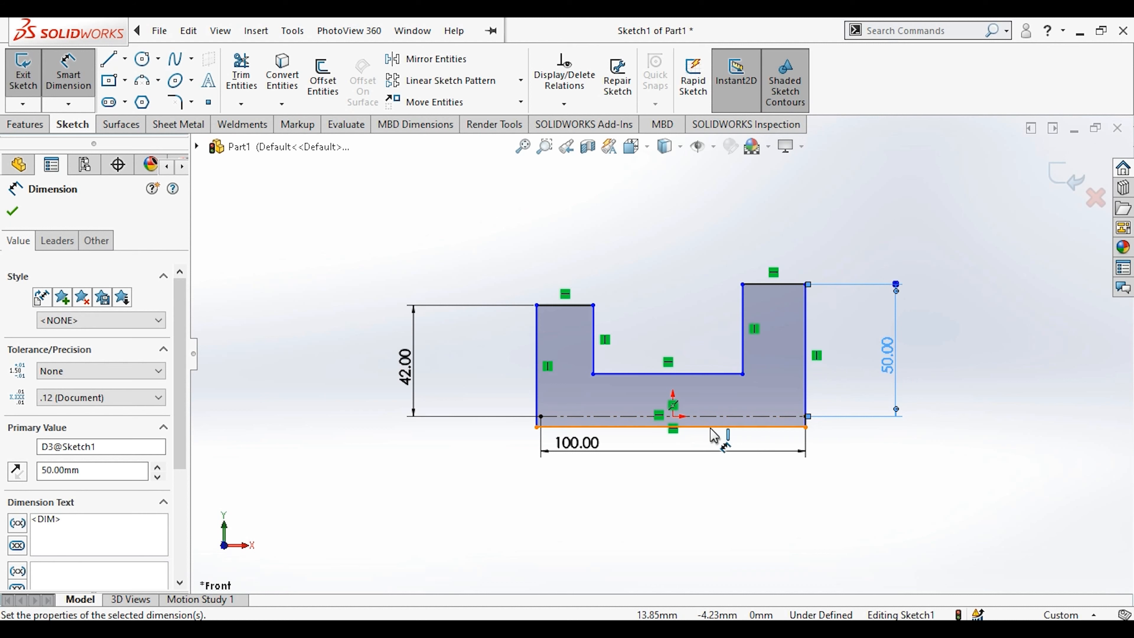
key("Escape")
Move the profile's base line above the centerline and narrow the left flange to about 13 mm wide.
left_click_drag(707, 426, 708, 386)
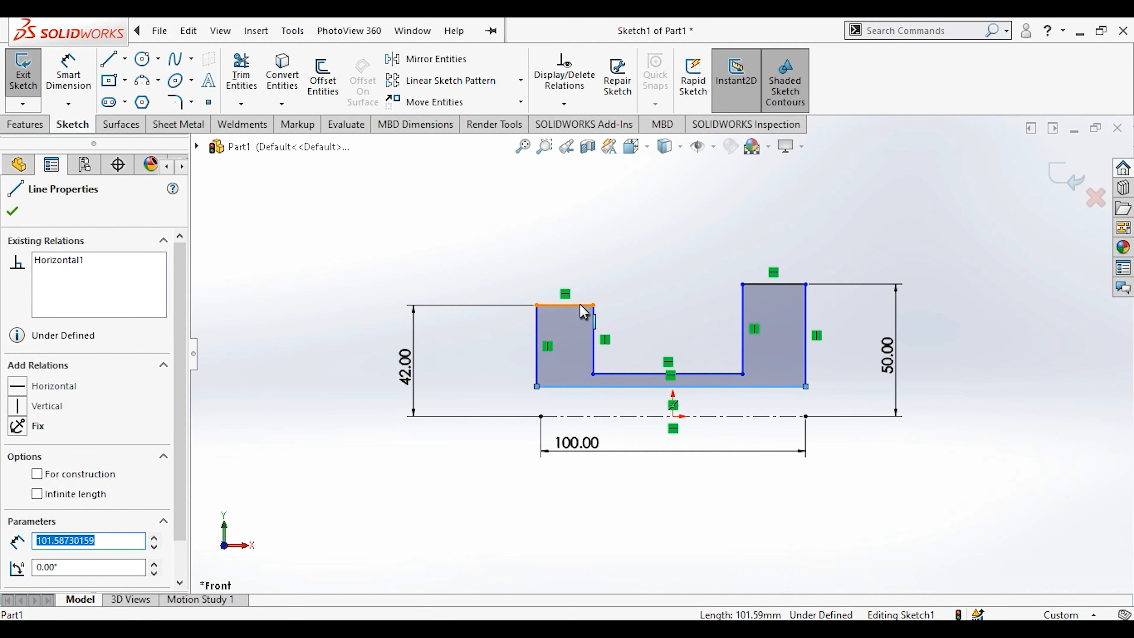
left_click_drag(587, 331, 577, 335)
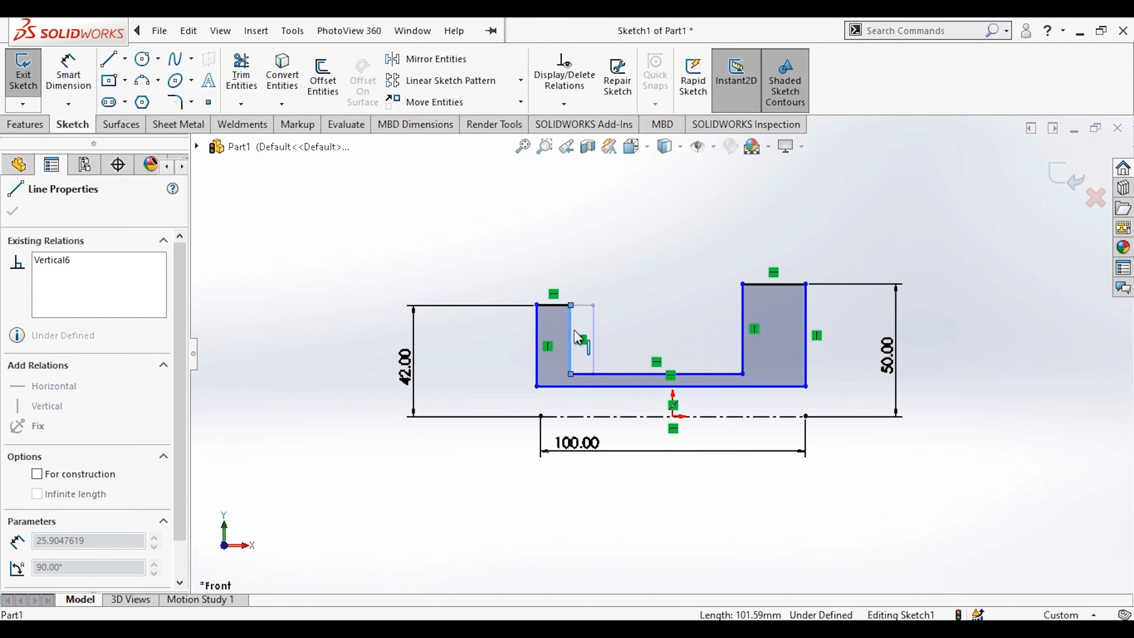
left_click(500, 405)
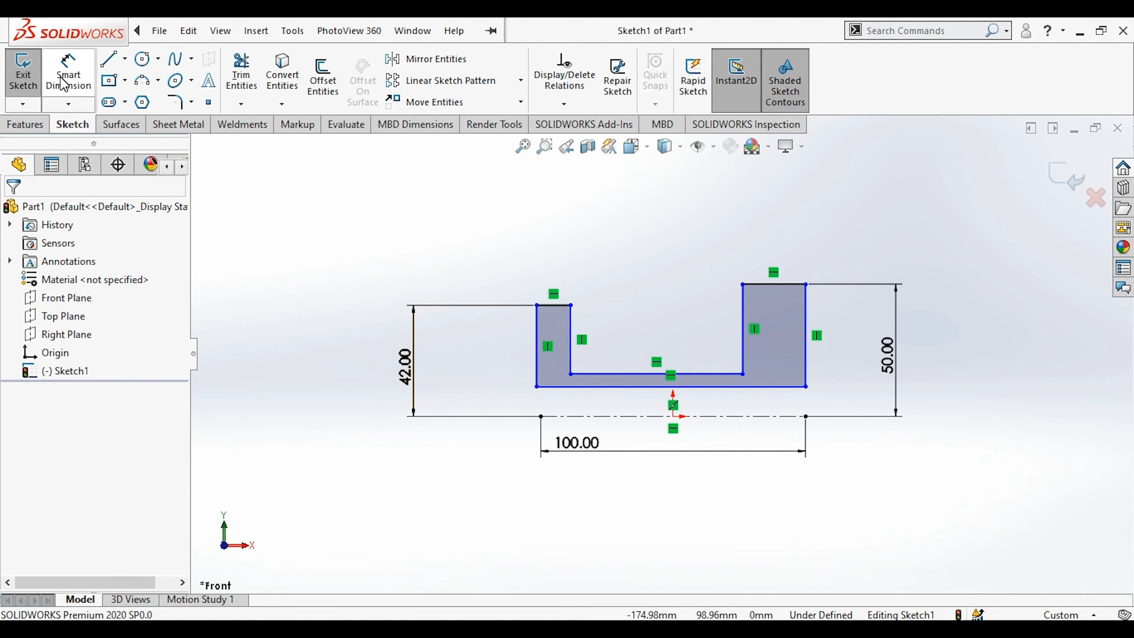
Dimension the left flange's width as 10 mm.
right_click_drag(470, 486, 519, 338)
left_click(537, 329)
left_click(571, 333)
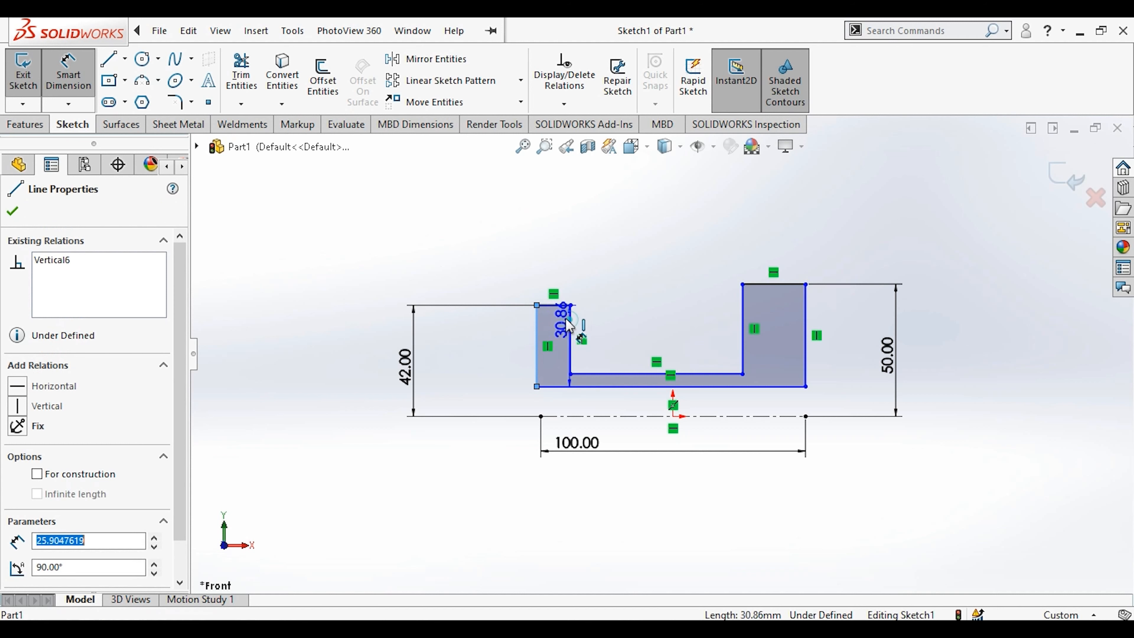
left_click(552, 259)
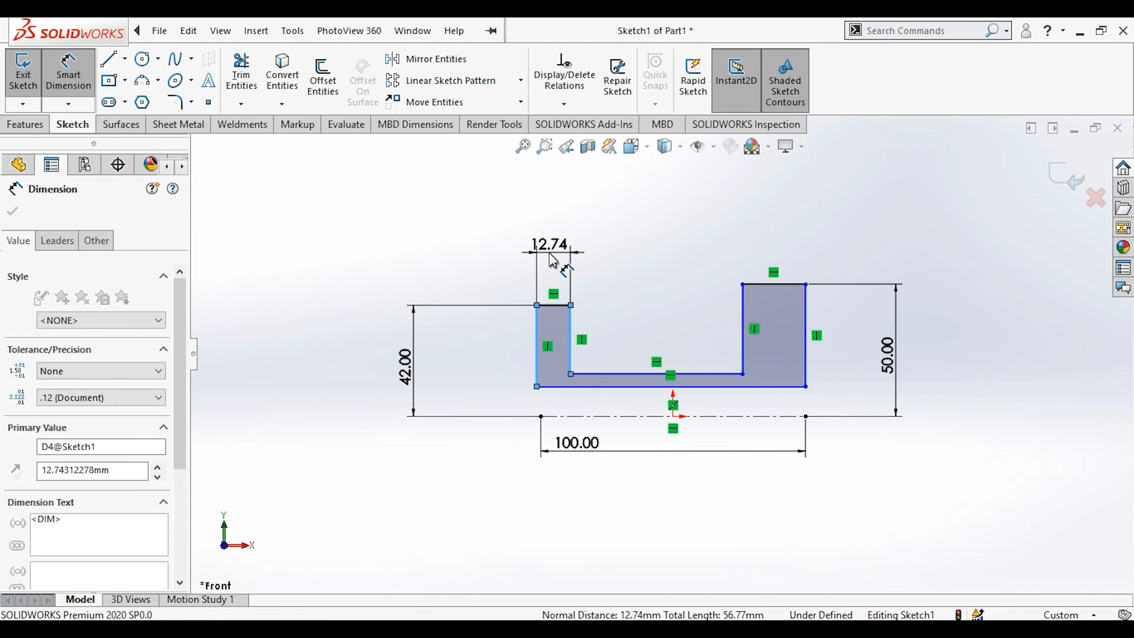
type("10")
key("Return")
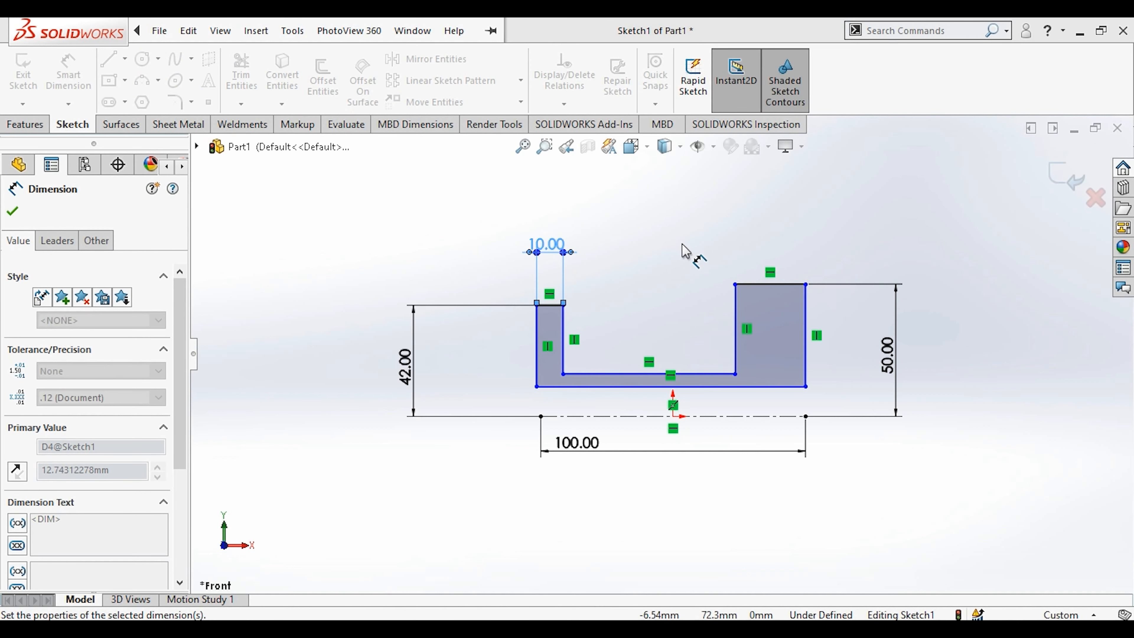
left_click(575, 482)
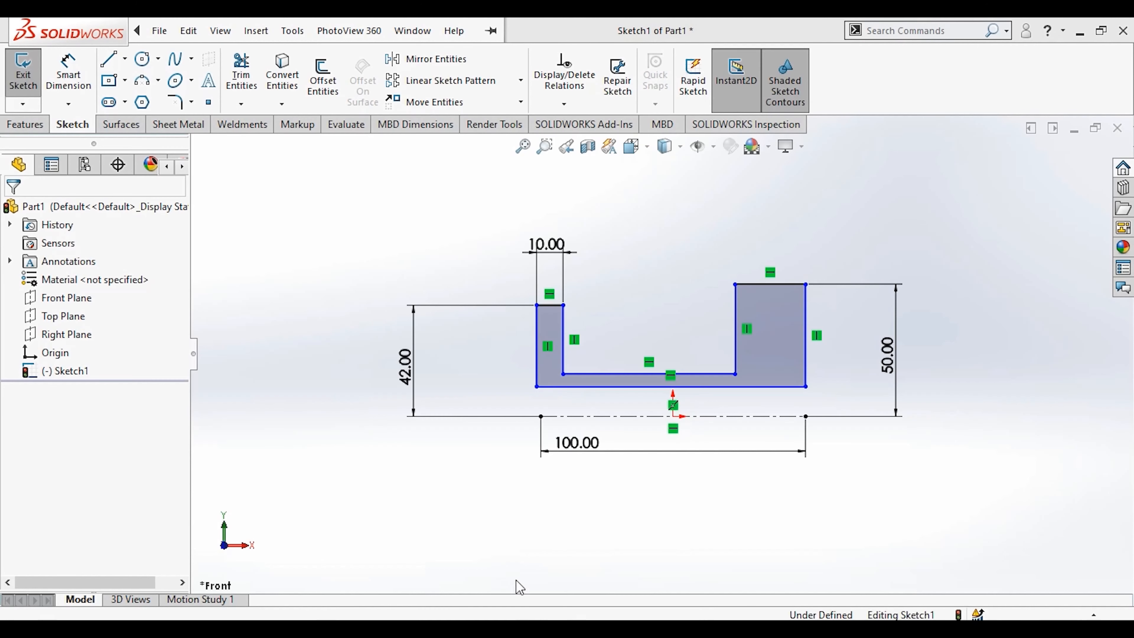
Dimension the right flange's top edge as 36 mm wide.
left_click(68, 74)
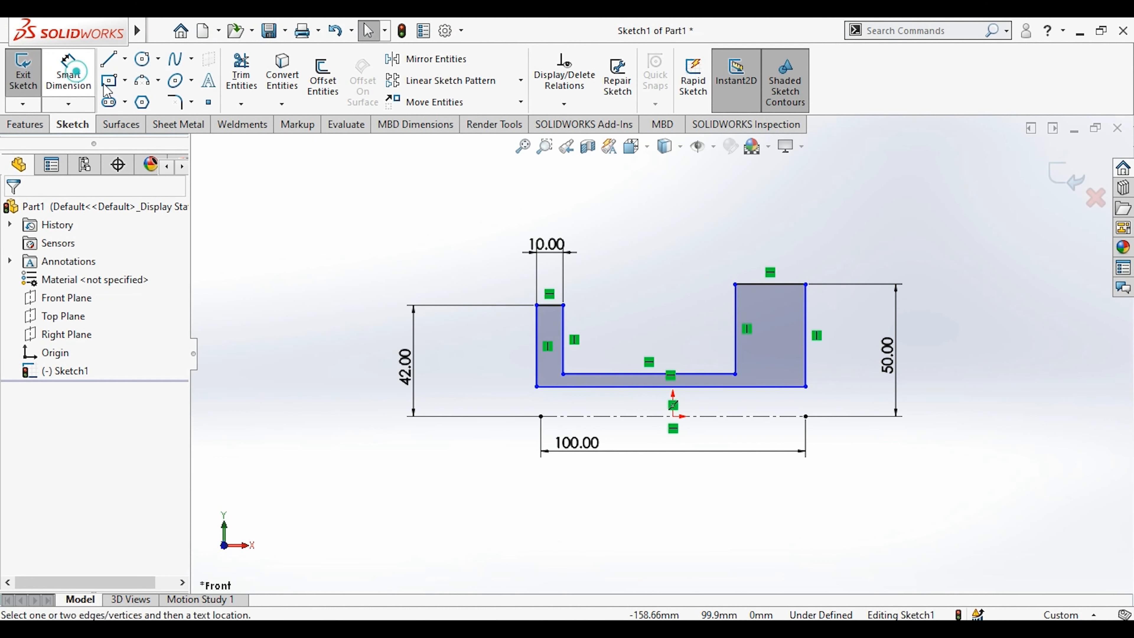
left_click(752, 289)
left_click(768, 236)
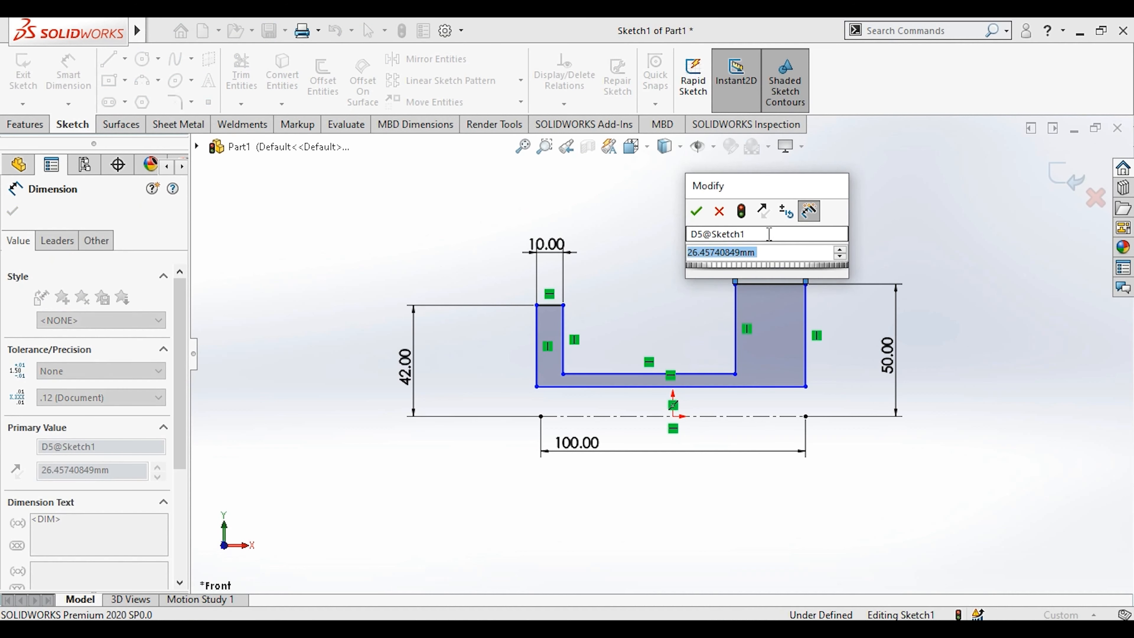
type("36")
key("Return")
key("Escape")
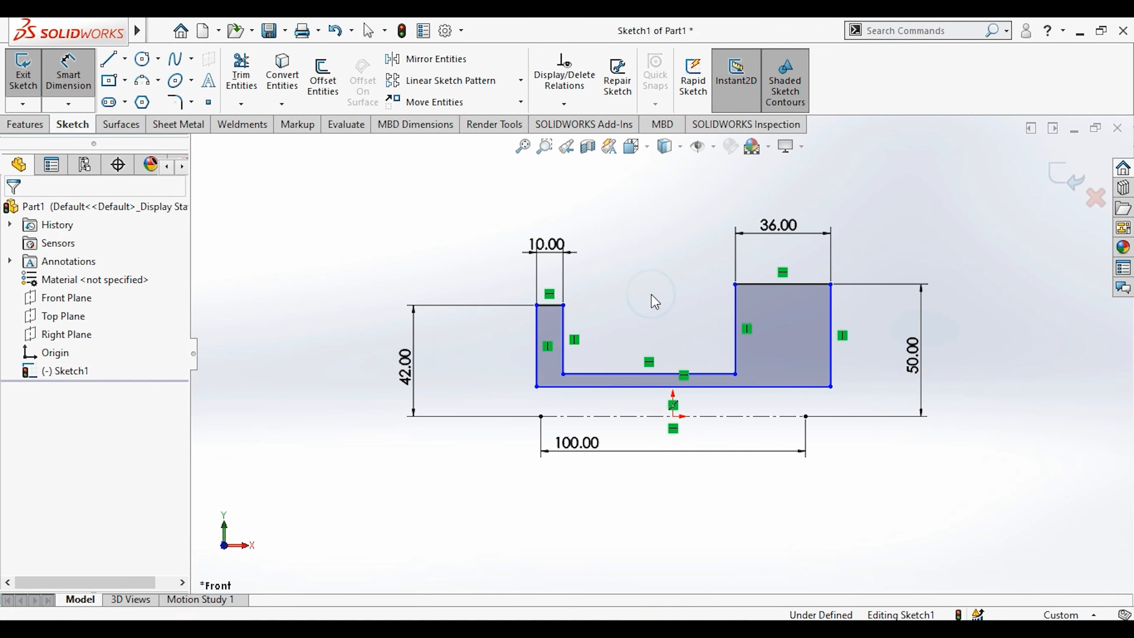
Add a Coincident relation between the profile's right edge and the centerline's right endpoint.
left_click(832, 357)
left_click(805, 416, "ctrl")
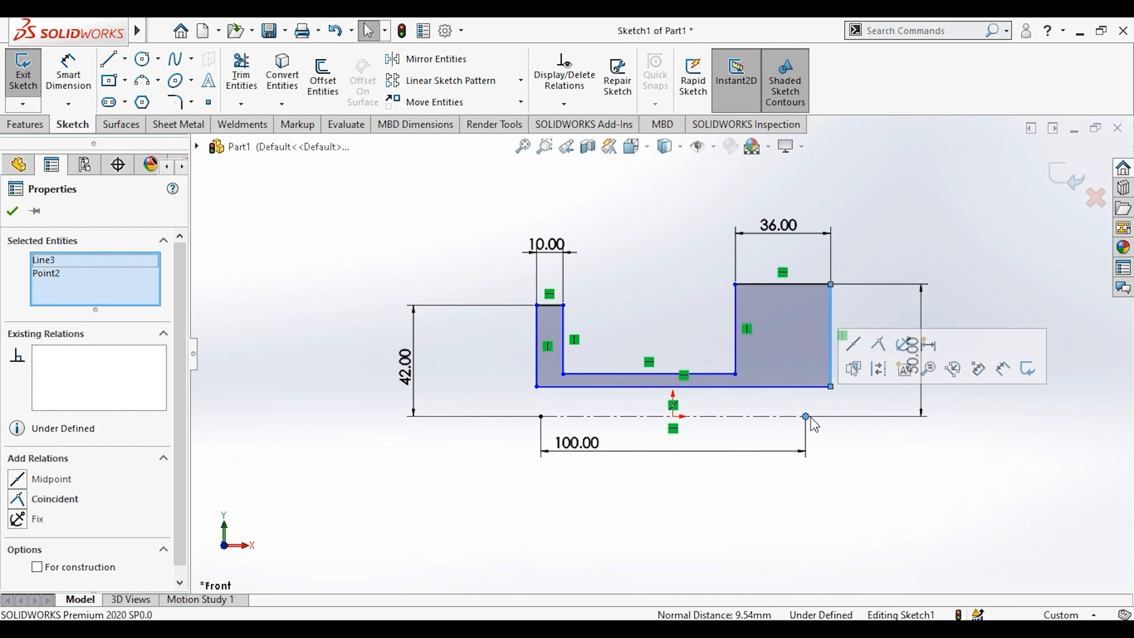
left_click(879, 347)
left_click(884, 461)
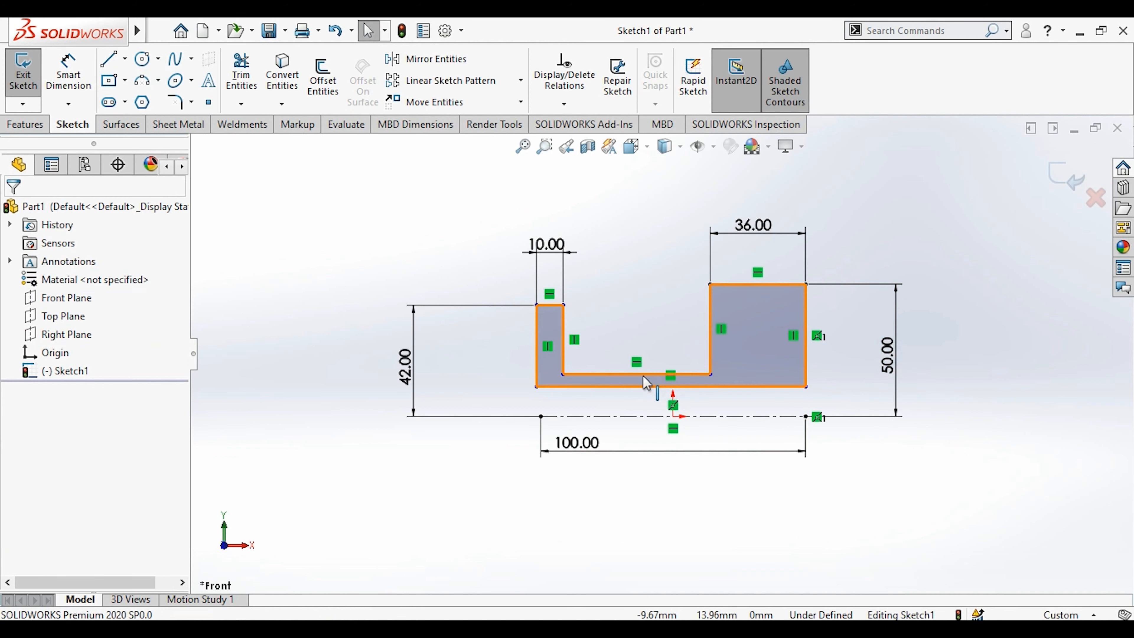
Raise the horizontal line between the two flanges to thicken the middle of the profile.
left_click_drag(638, 374, 646, 346)
left_click(502, 355)
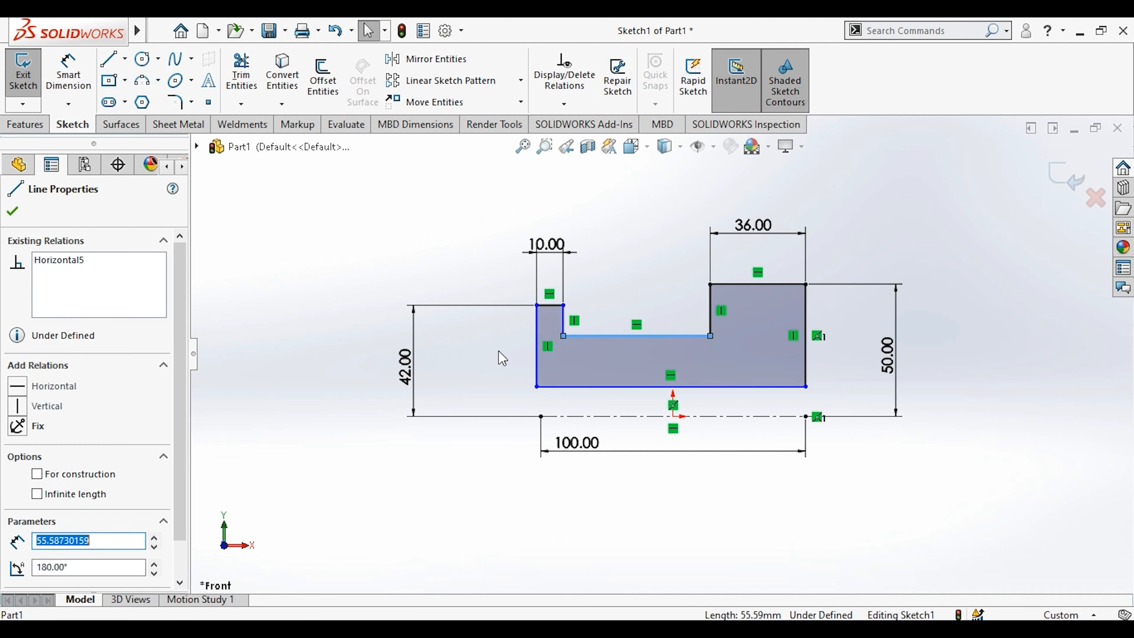
Check the exercise drawing's bore callout and dimension the profile's lower edge 18 mm from the centerline.
left_click(550, 630)
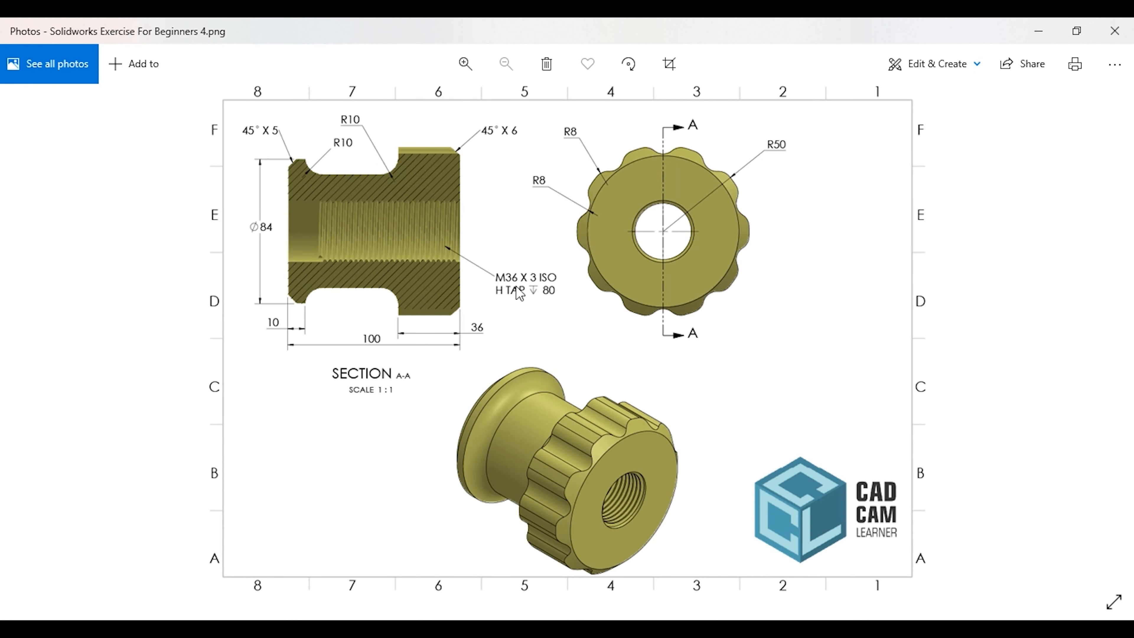
key("alt+Tab")
left_click(68, 71)
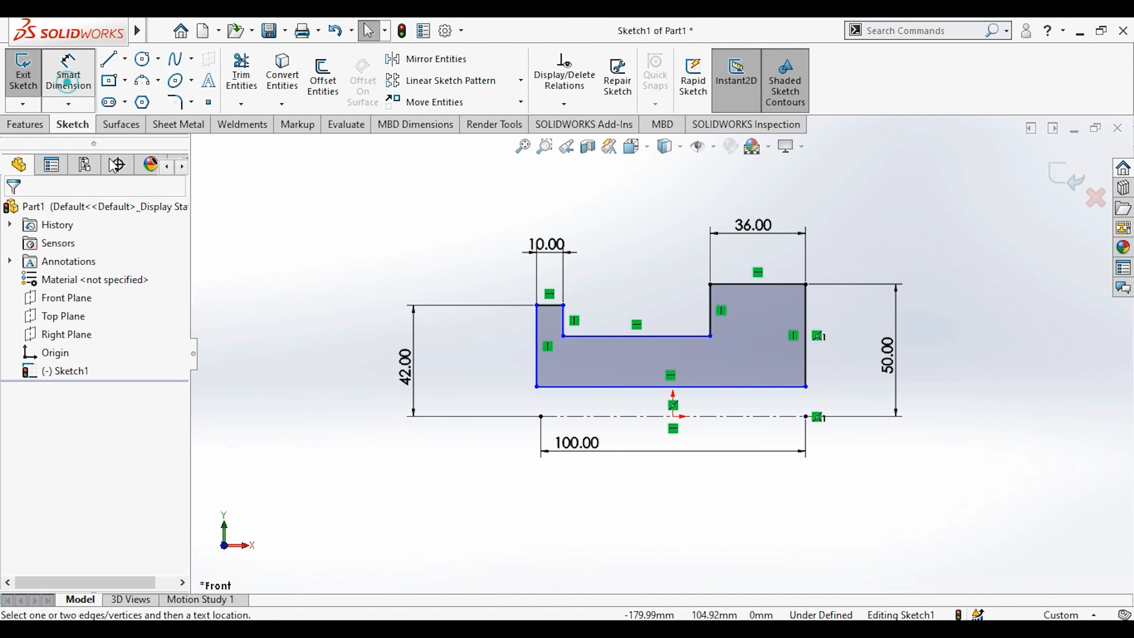
left_click(579, 387)
left_click(572, 416)
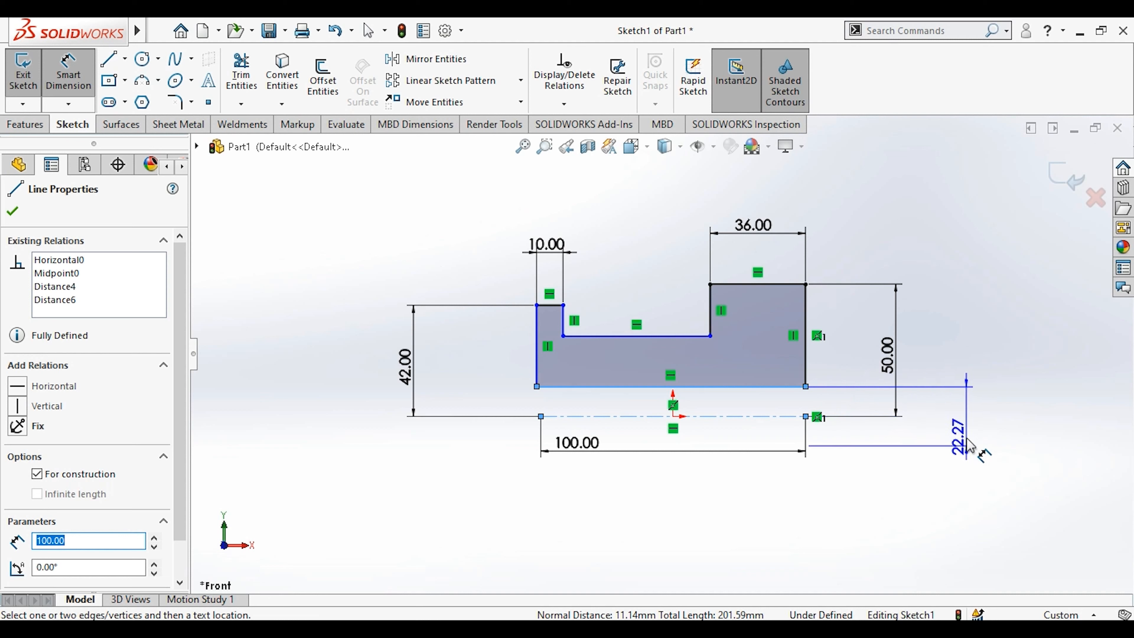
left_click(995, 359)
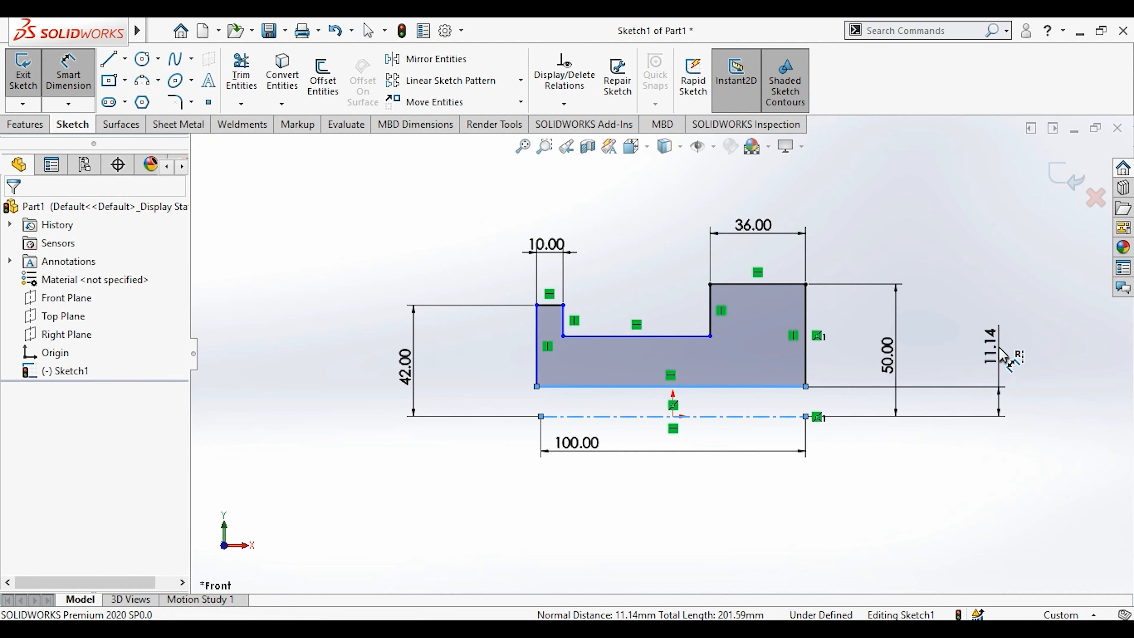
type("18")
key("Return")
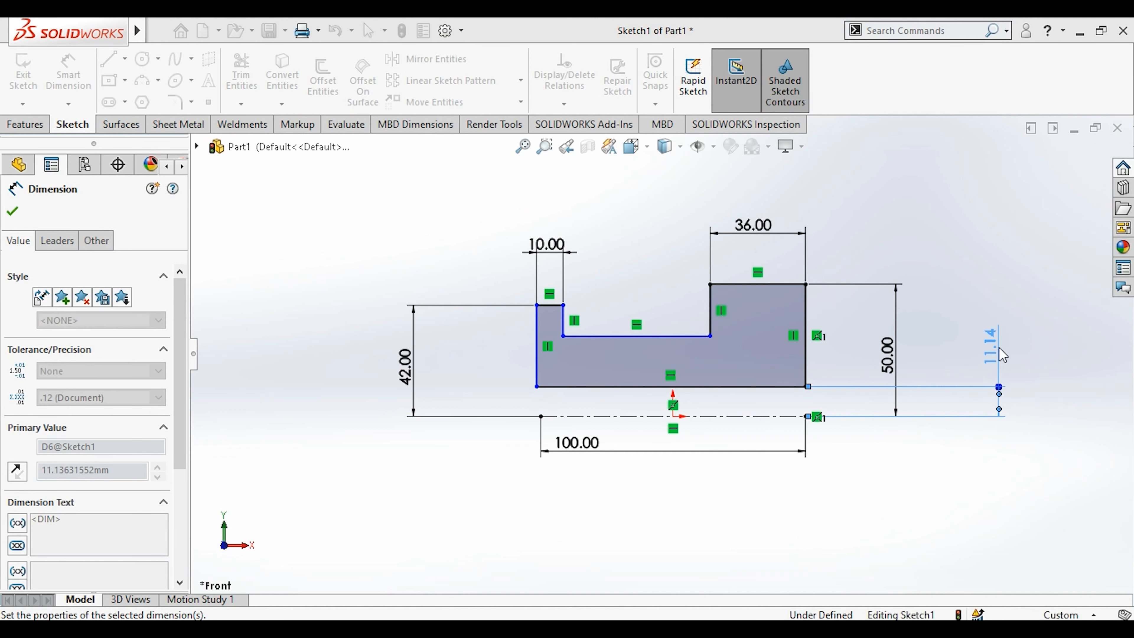
key("Escape")
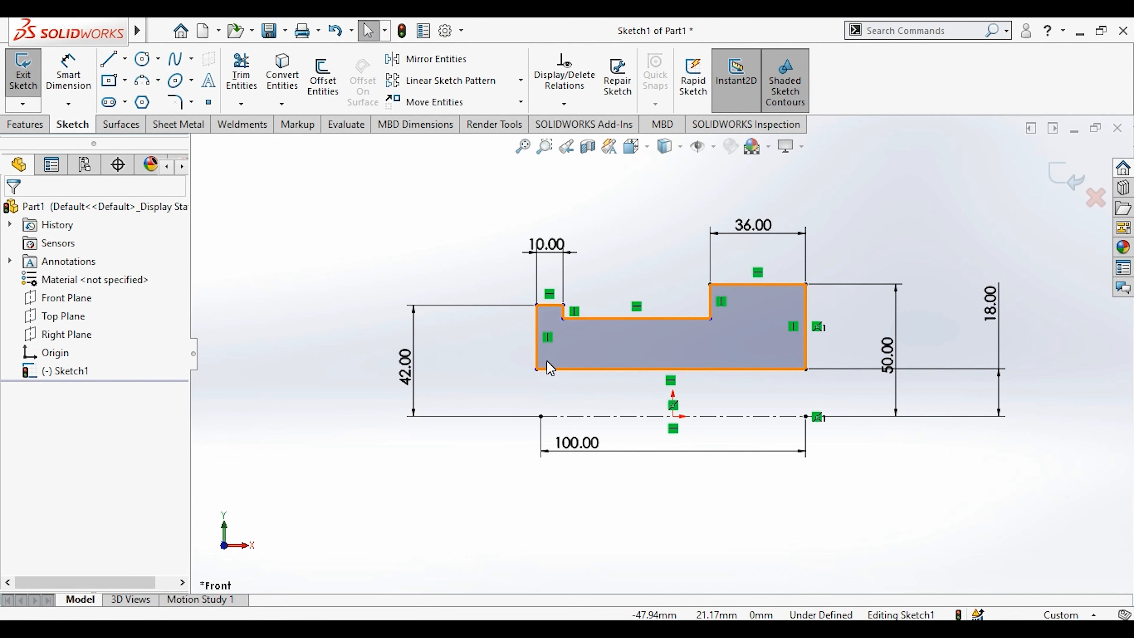
Add a Coincident relation between the profile's left edge and the centerline's left endpoint.
left_click(537, 357)
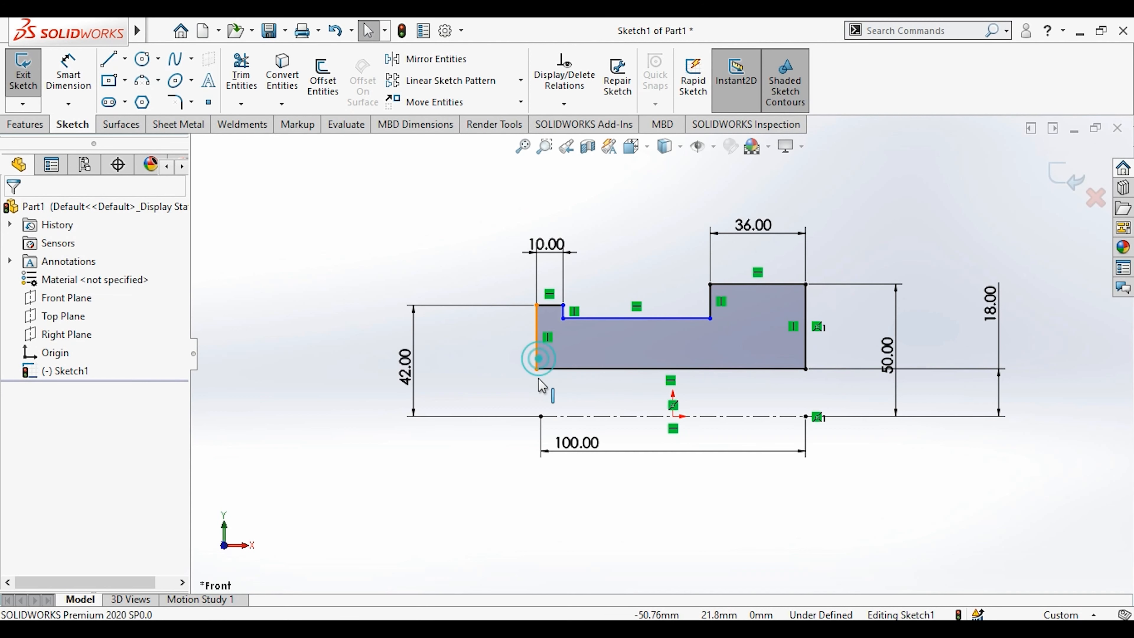
left_click(542, 415, "ctrl")
left_click(609, 345)
left_click(646, 533)
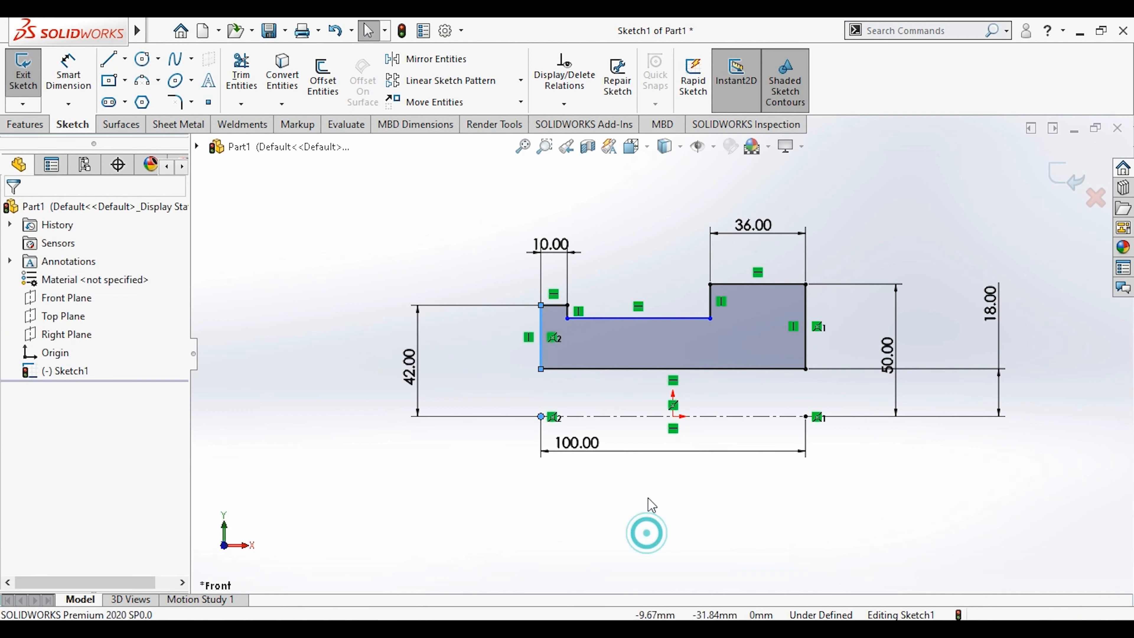
Check the exercise drawing and dimension the thickness of the profile's middle section as 10 mm.
left_click(544, 630)
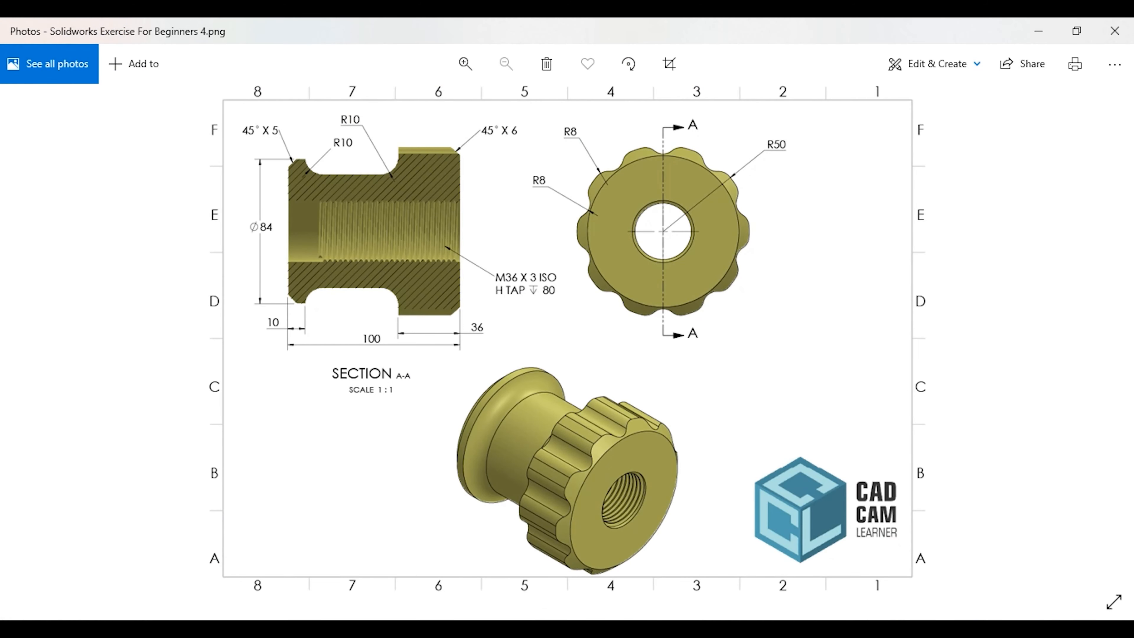
left_click(544, 629)
left_click(67, 80)
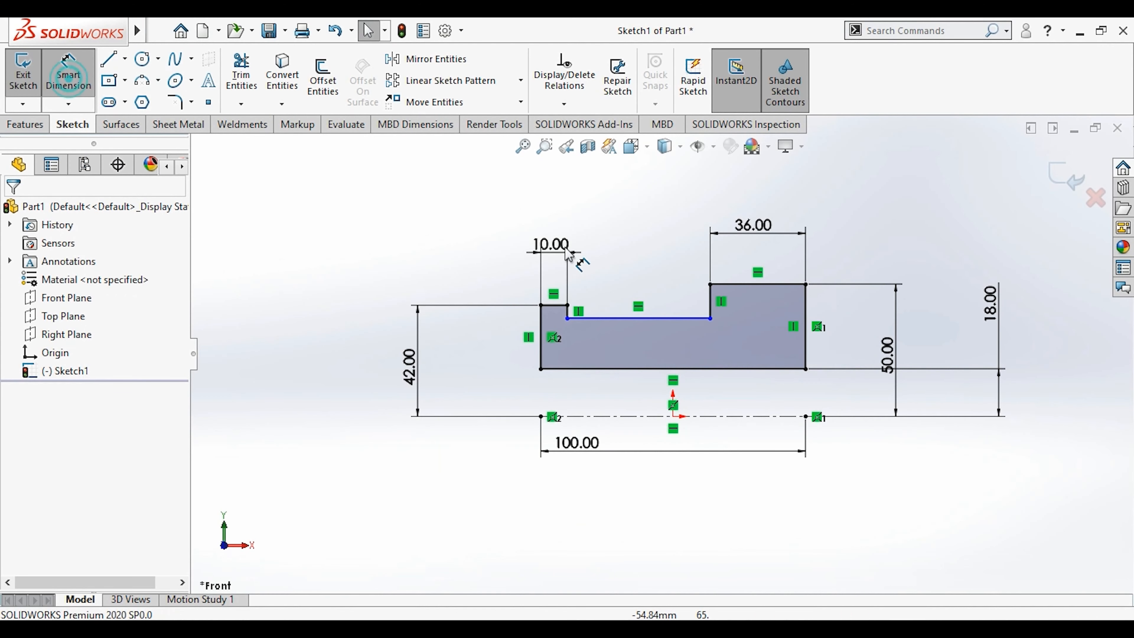
left_click(614, 320)
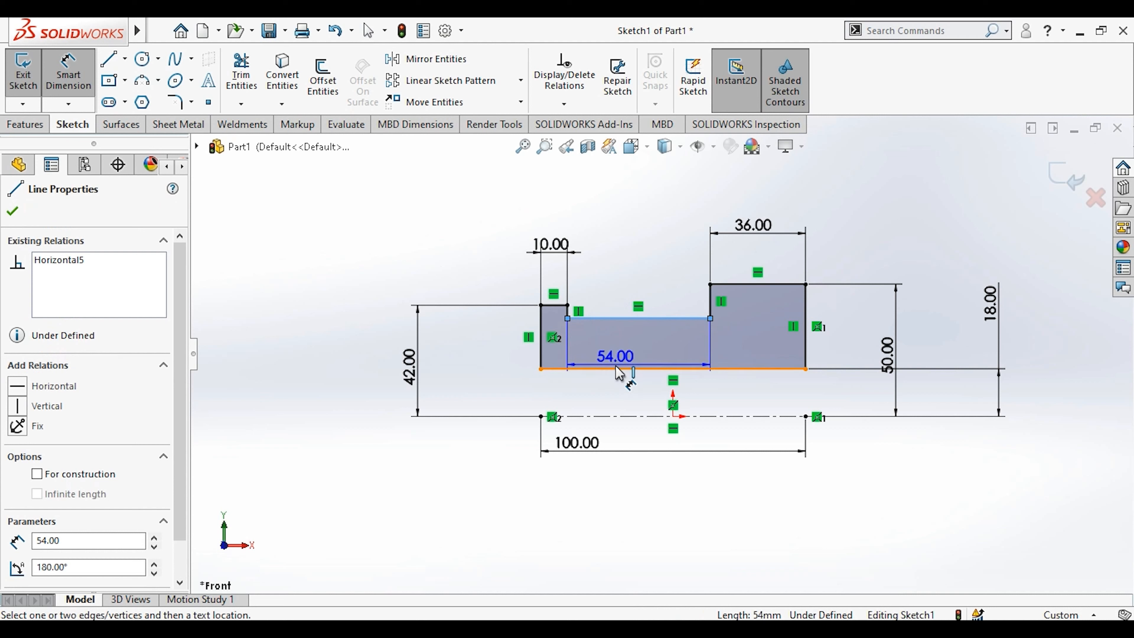
left_click(612, 367)
left_click(749, 342)
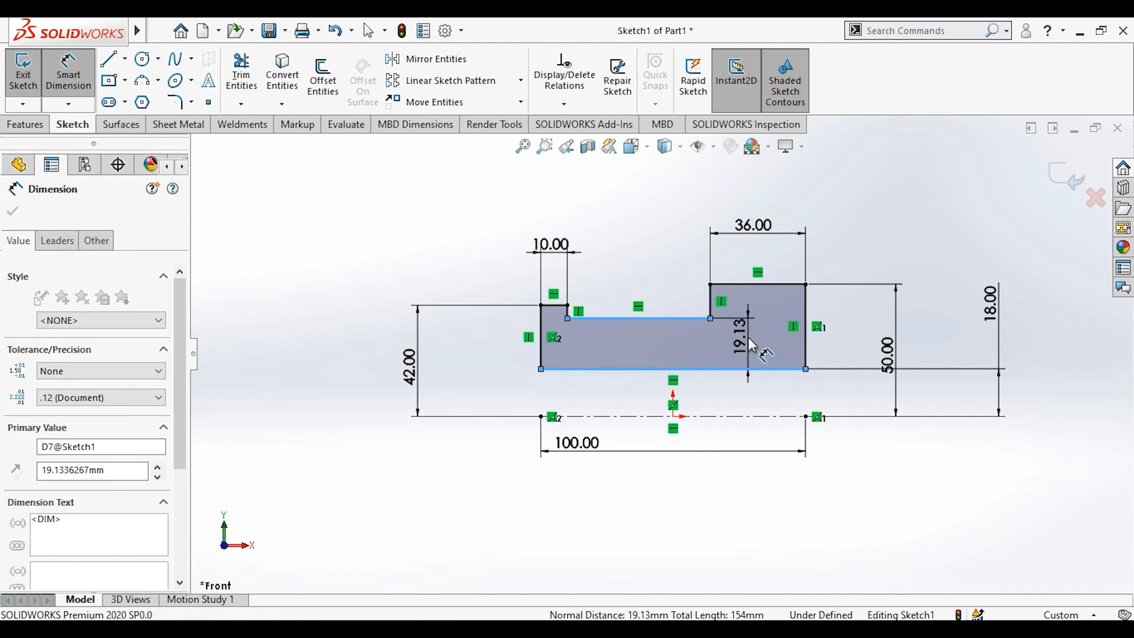
type("10")
key("Return")
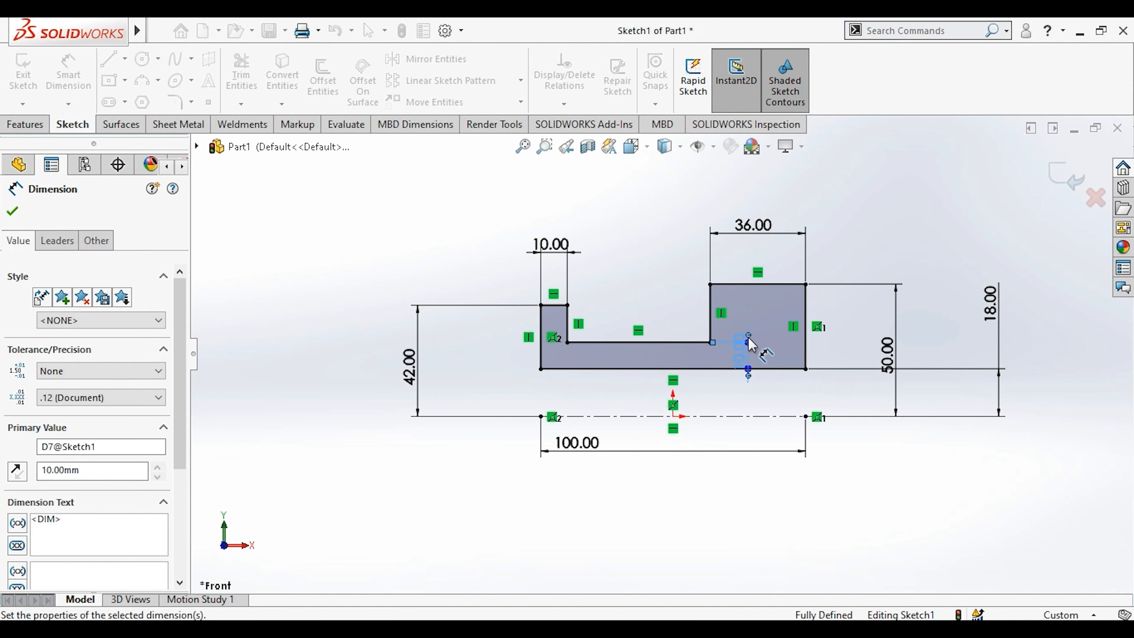
key("Escape")
Compare the sketch with the exercise drawing and revolve the profile 360 degrees around the centerline.
scroll(687, 329, "up", 3)
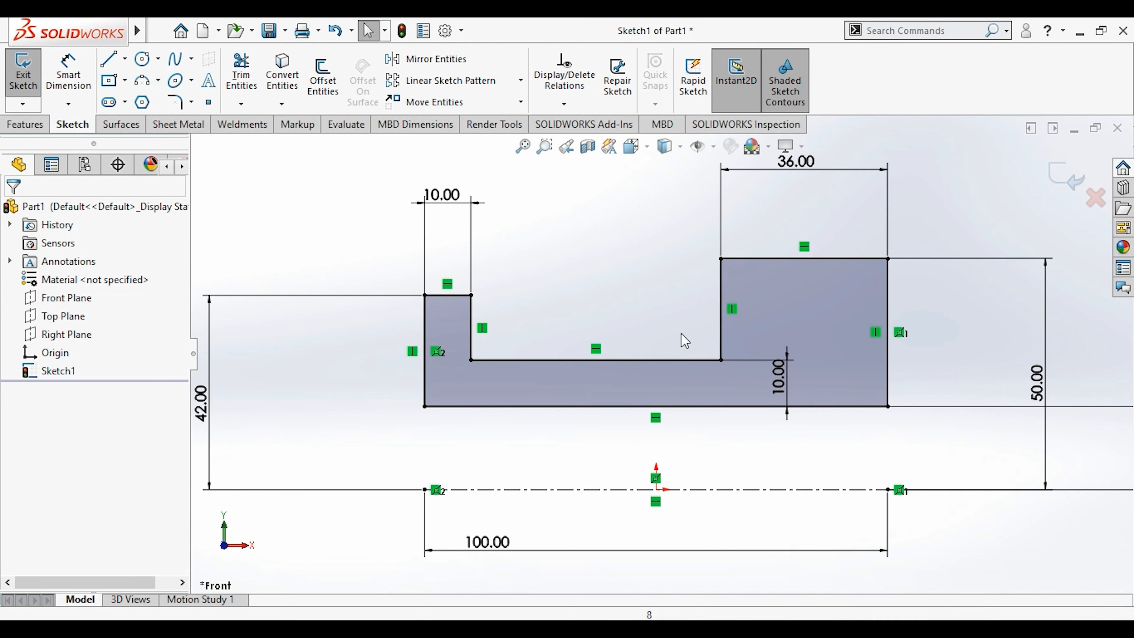
scroll(681, 335, "down", 3)
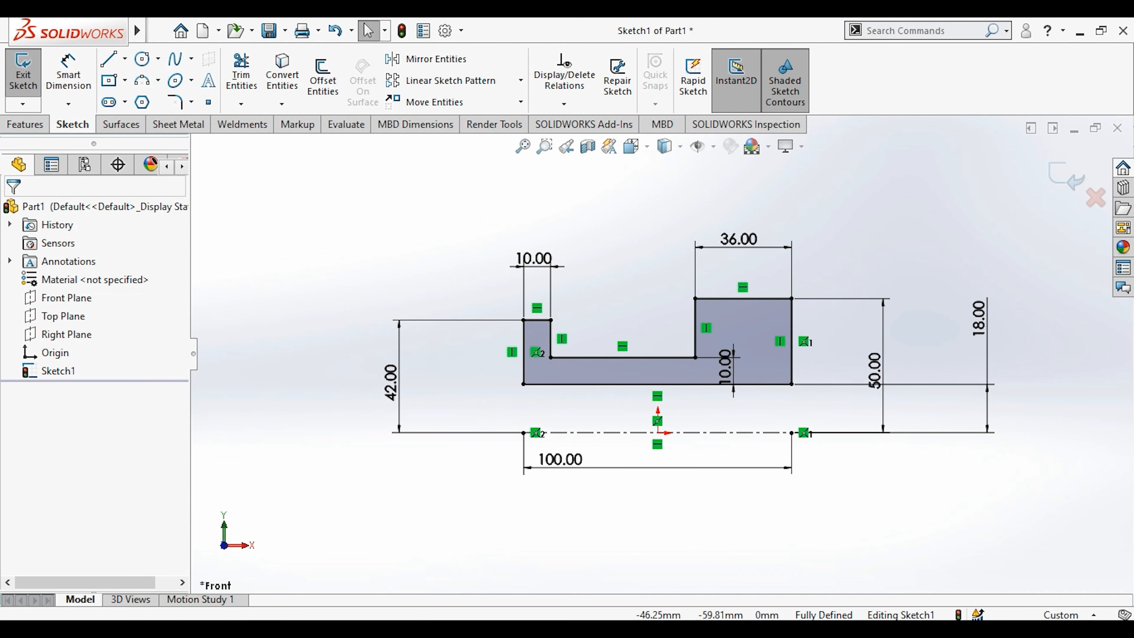
key("alt+Tab")
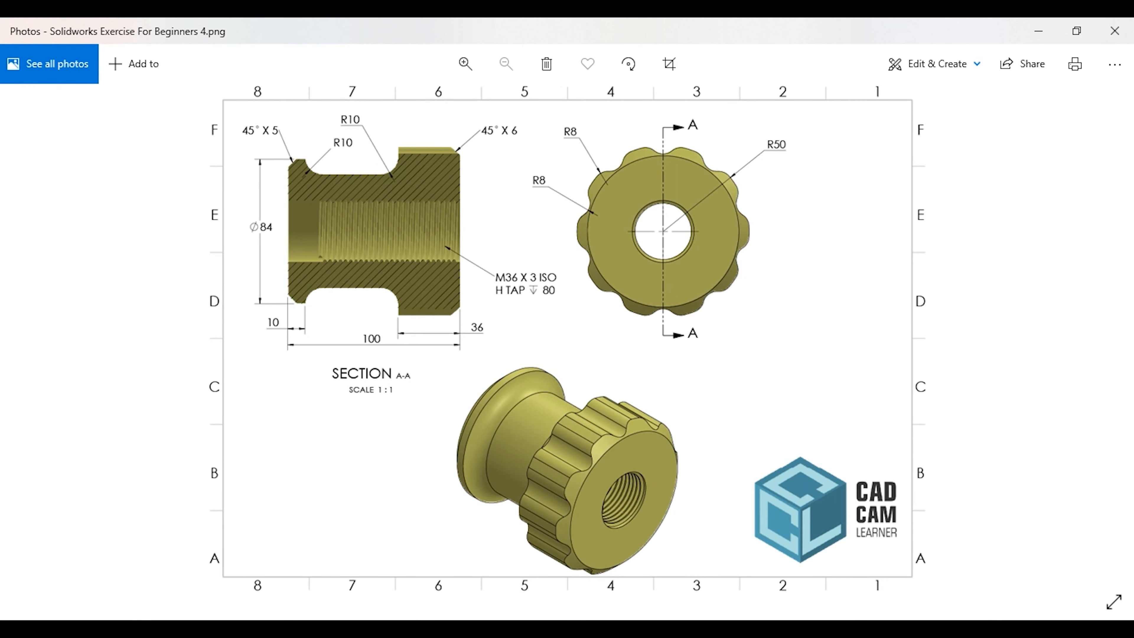
key("alt+Tab")
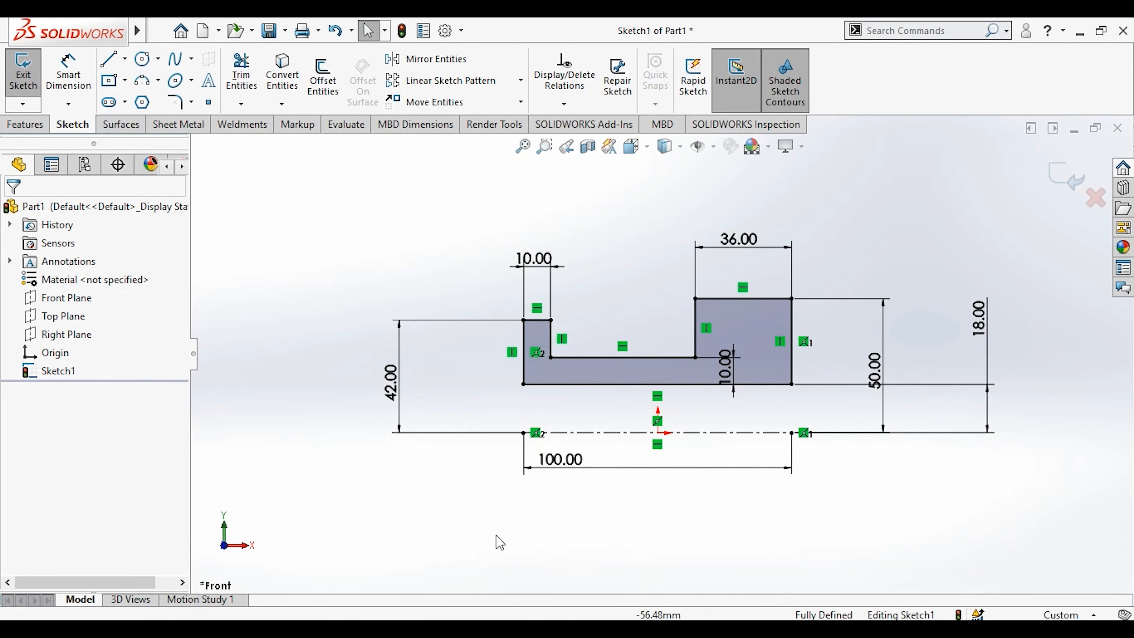
left_click(27, 124)
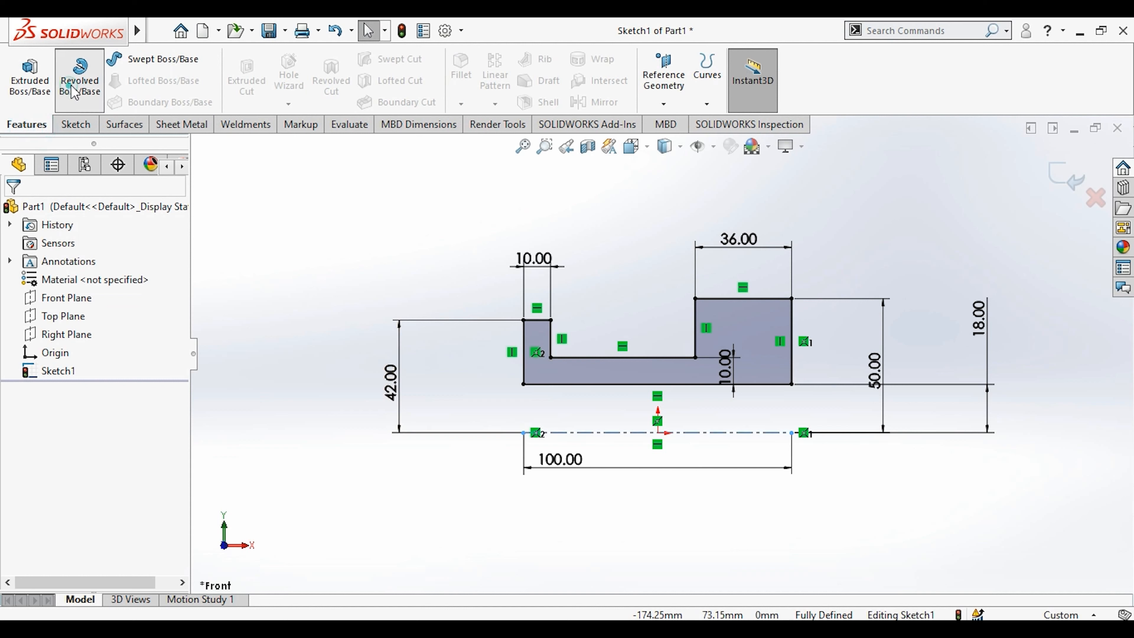
left_click(80, 74)
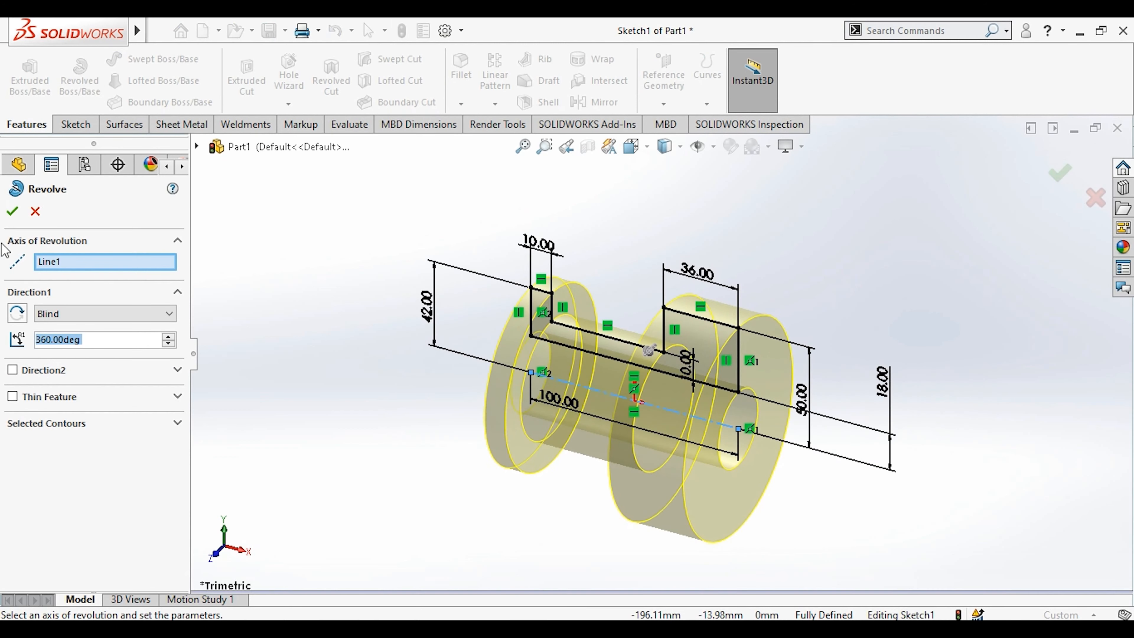
left_click(12, 212)
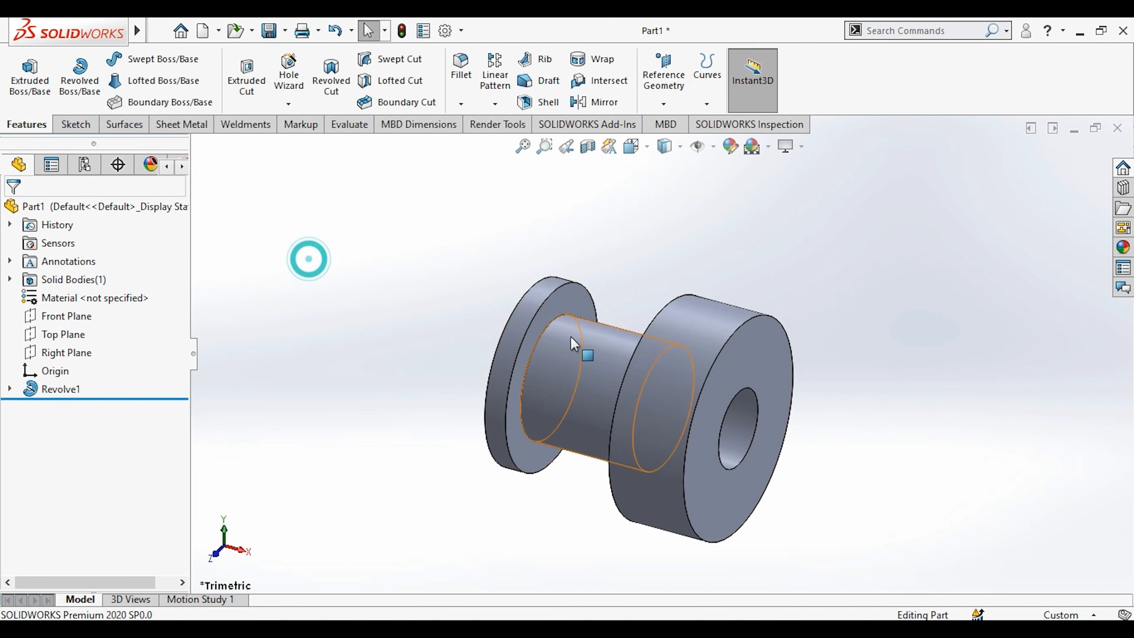
Check the chamfer callouts in the drawing and chamfer the large flange's outer end edge by 6 mm at 45 degrees.
scroll(673, 357, "down", 2)
middle_click_drag(673, 358, 677, 378)
scroll(656, 363, "up", 2)
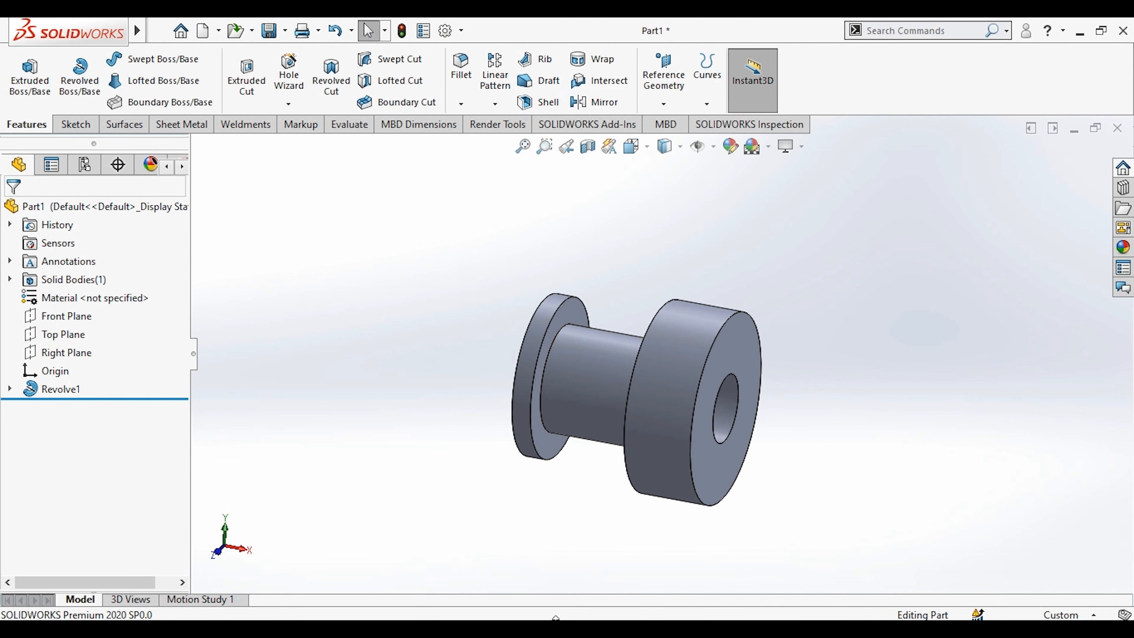
left_click(555, 627)
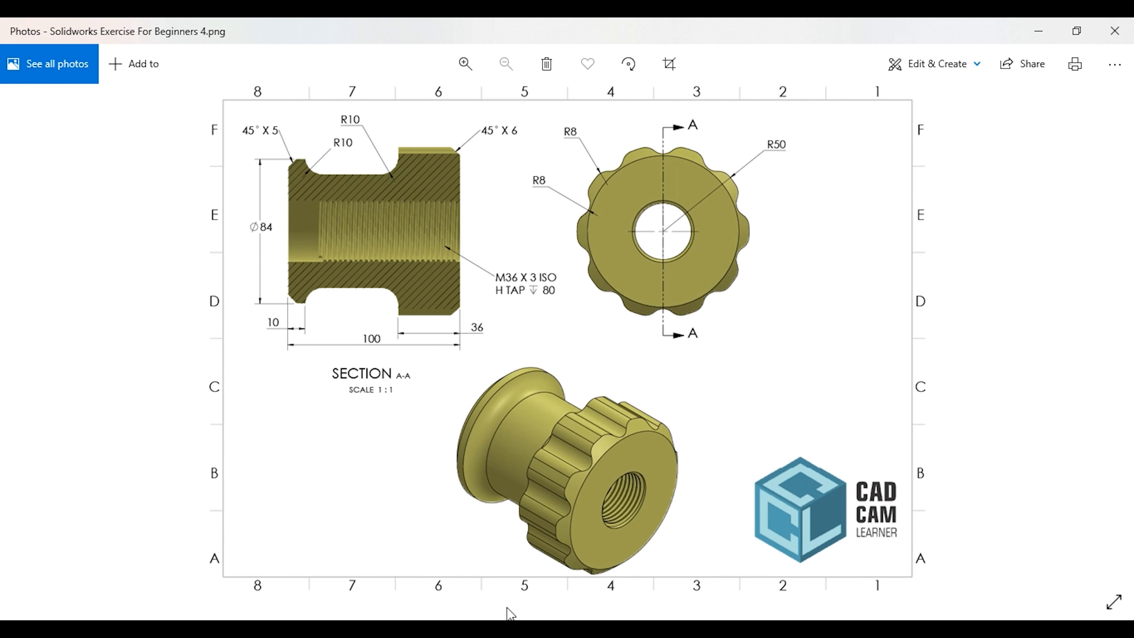
left_click(555, 628)
left_click(460, 104)
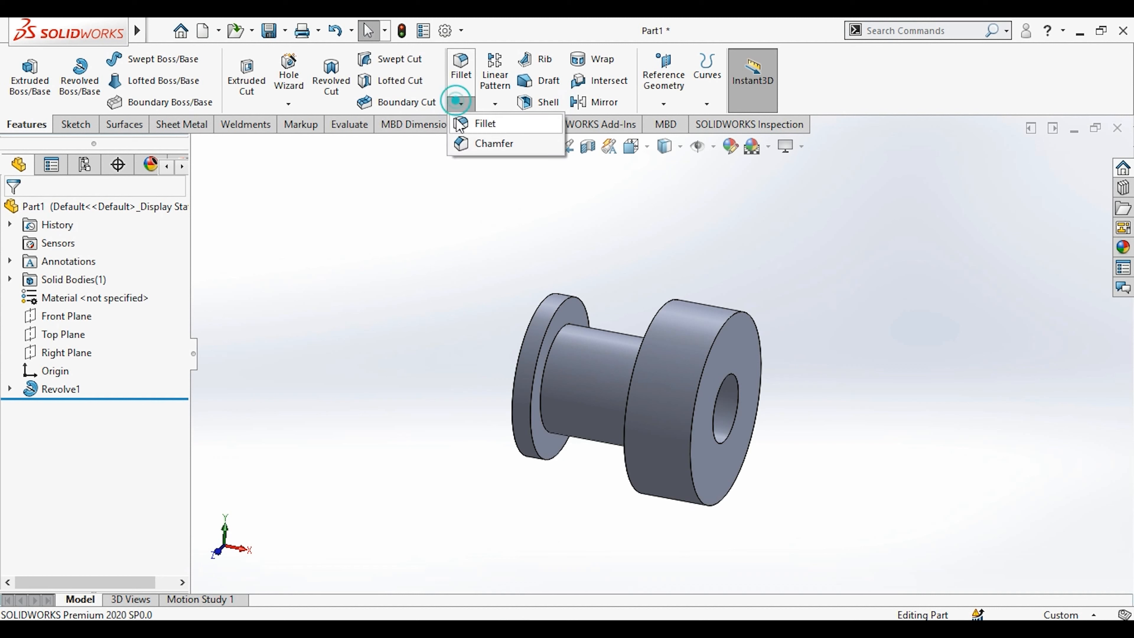
left_click(486, 144)
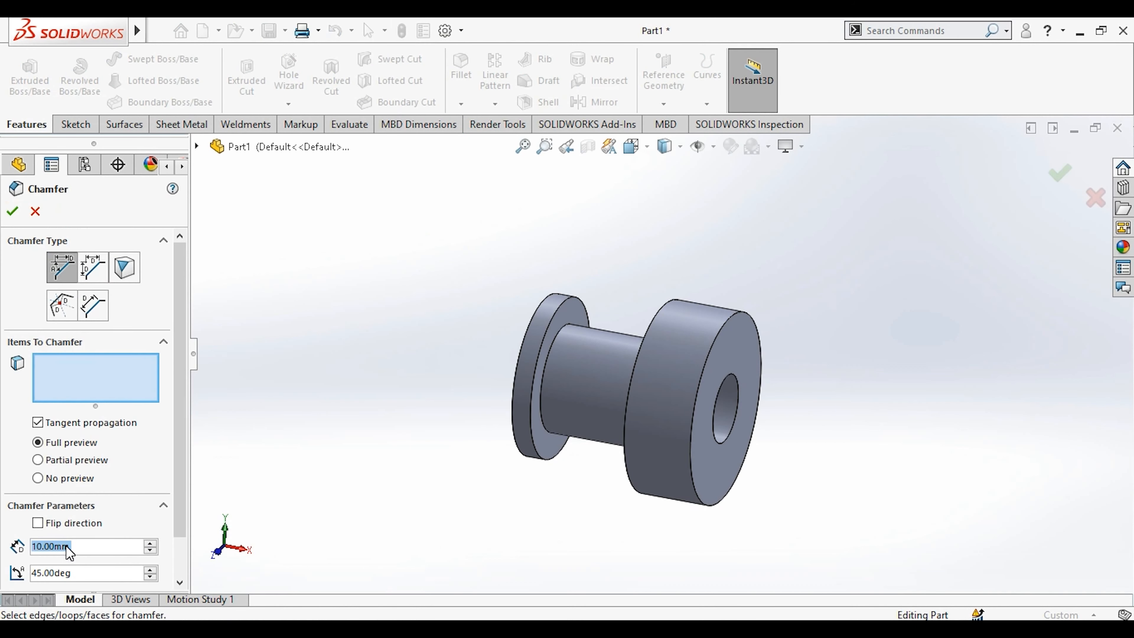
type("6")
key("Return")
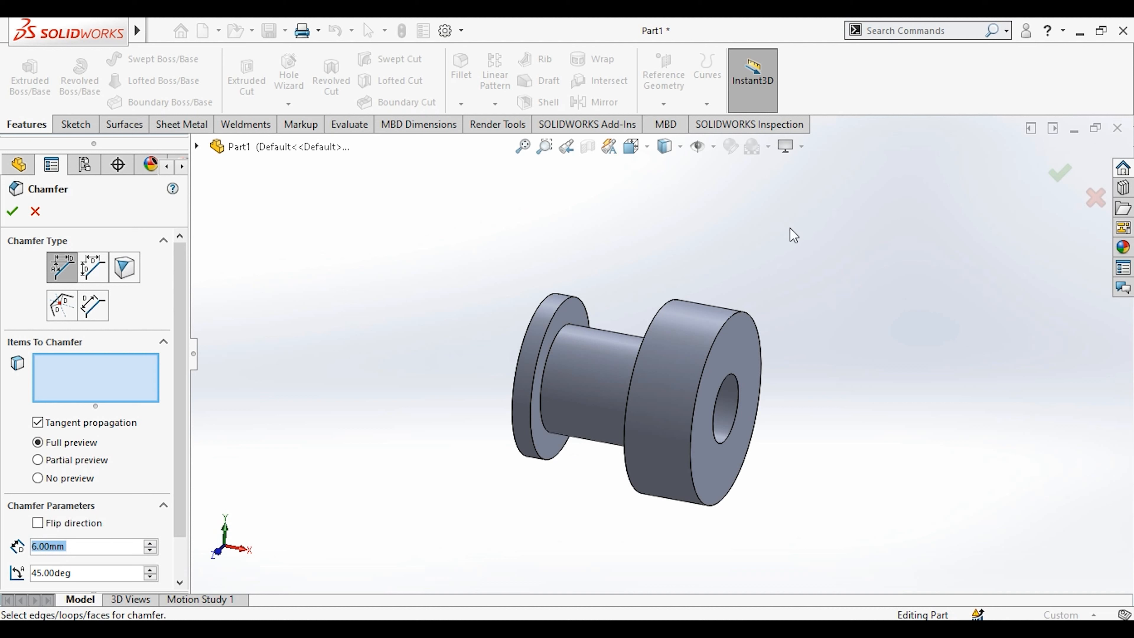
left_click(723, 321)
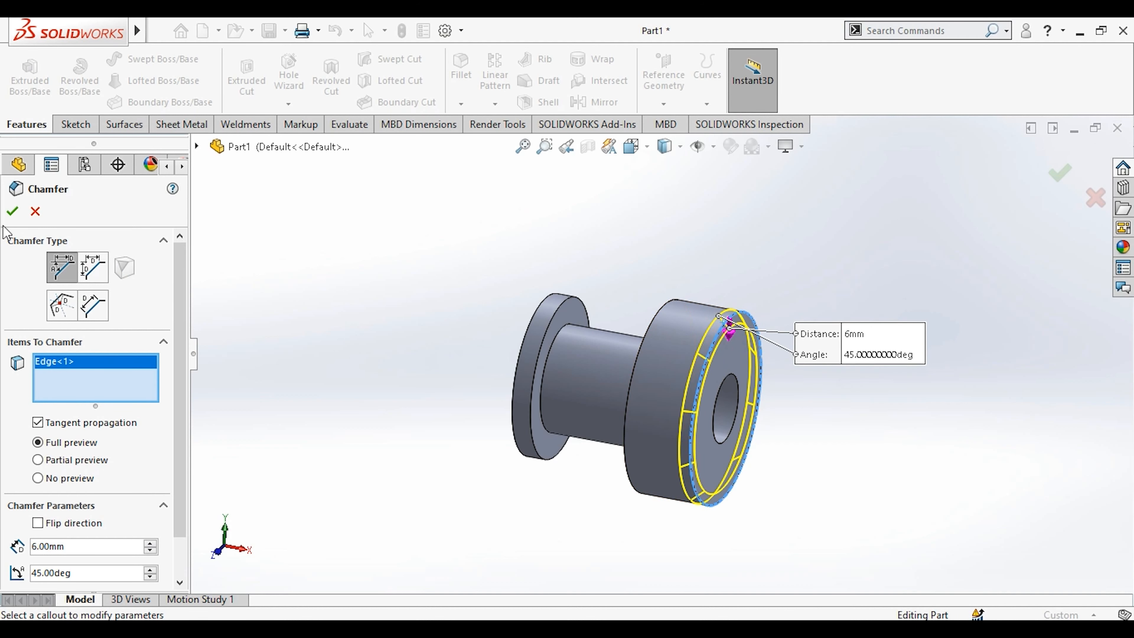
left_click(12, 211)
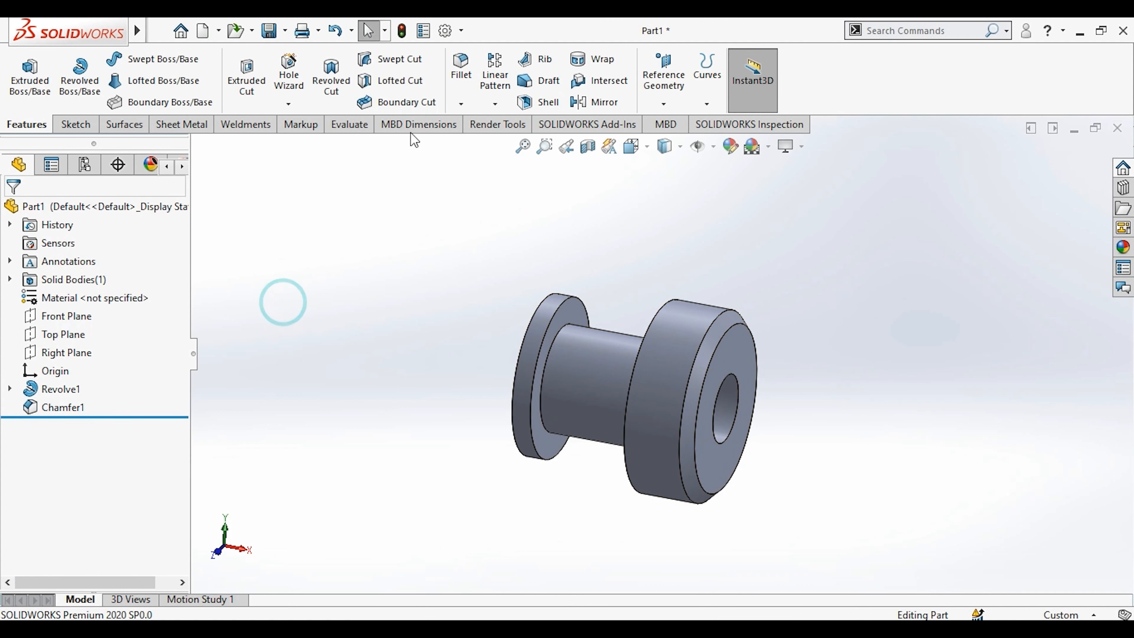
Chamfer the small flange's outer end edge by 5 mm at 45 degrees.
left_click(460, 103)
left_click(466, 141)
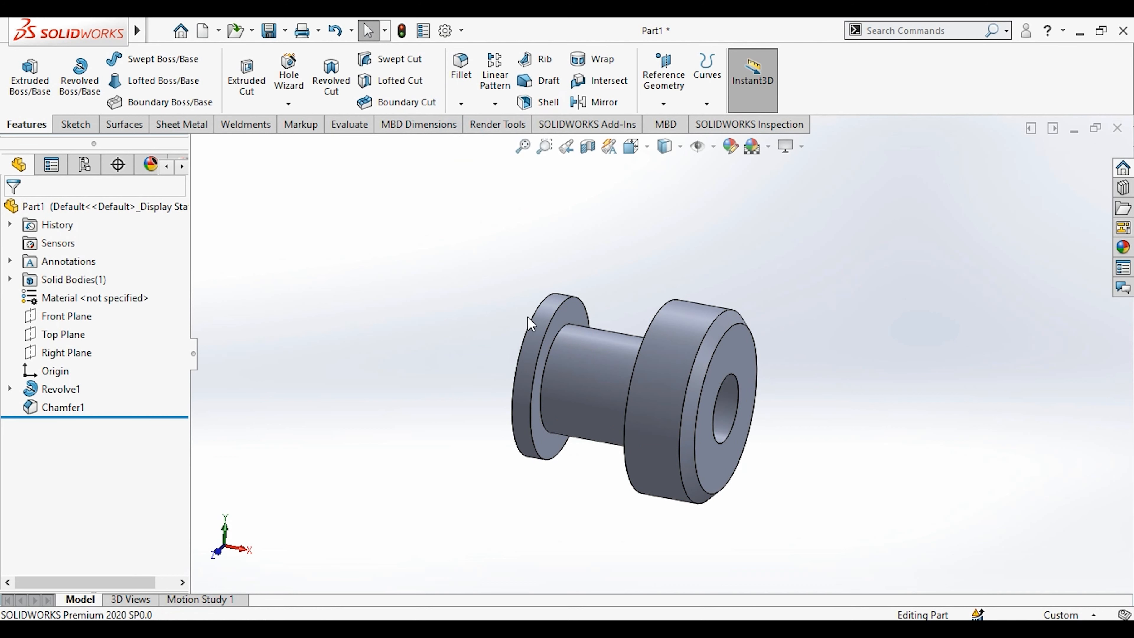
left_click(535, 329)
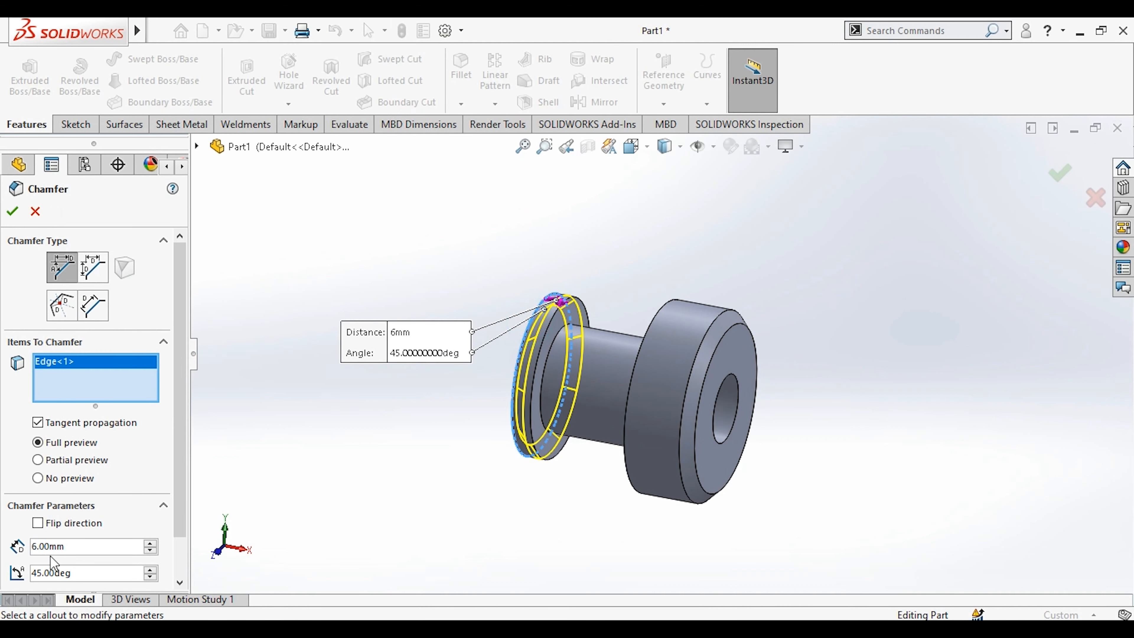
type("5")
key("Return")
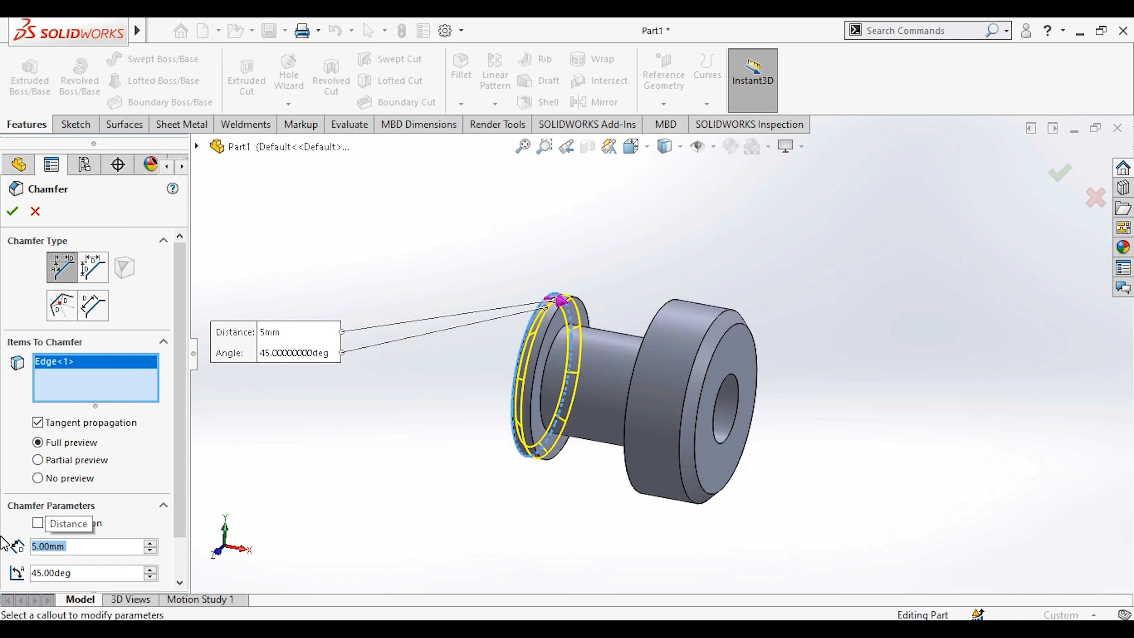
left_click(15, 213)
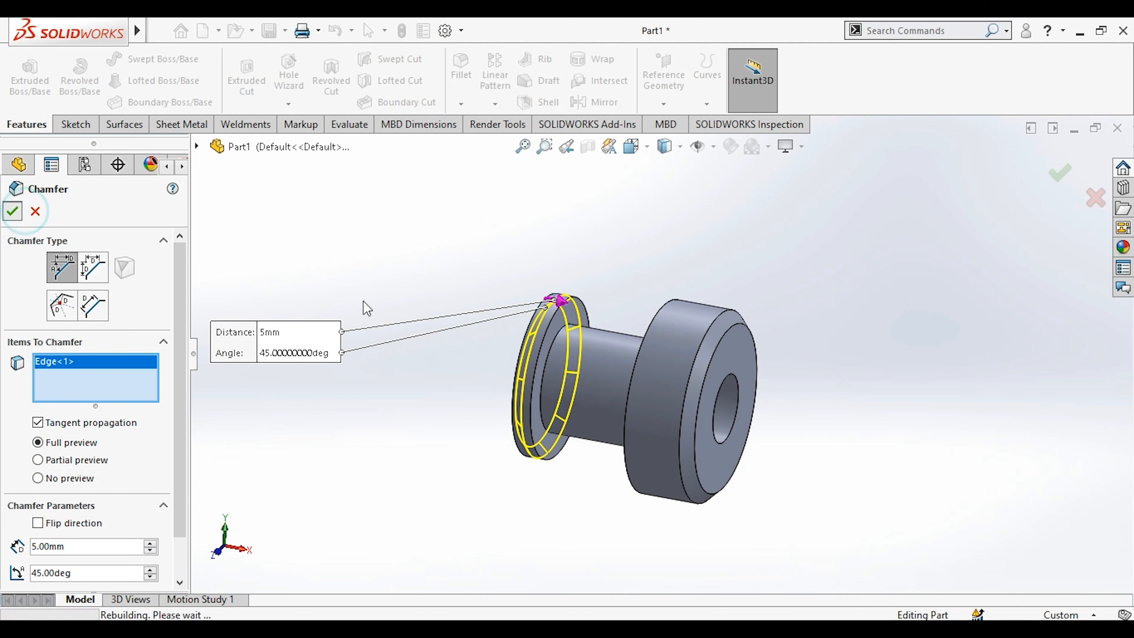
Fillet both edges where the middle section meets the small and large flanges with a 10 mm radius.
middle_click_drag(367, 274, 442, 324)
left_click(365, 311)
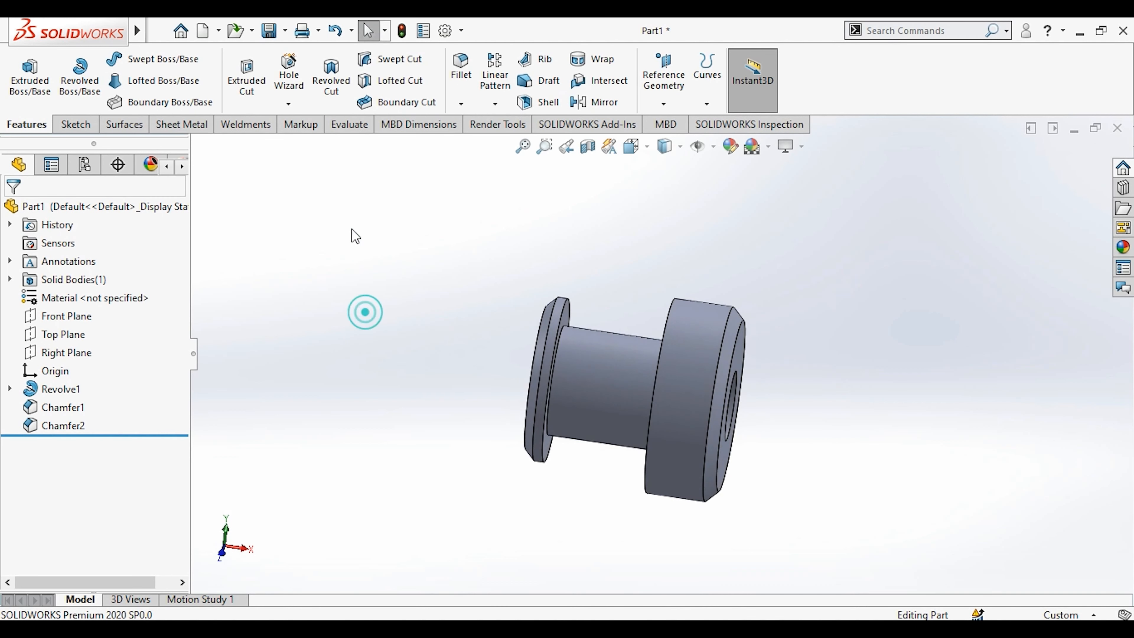
left_click(463, 107)
left_click(480, 136)
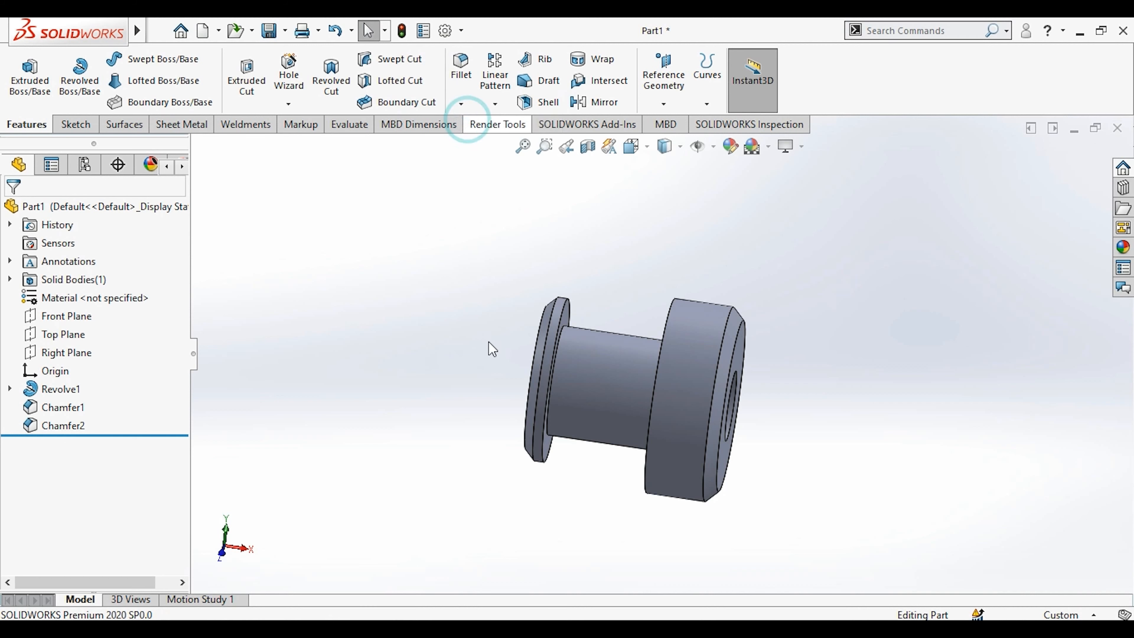
middle_click_drag(463, 337, 493, 322)
scroll(493, 322, "down", 2)
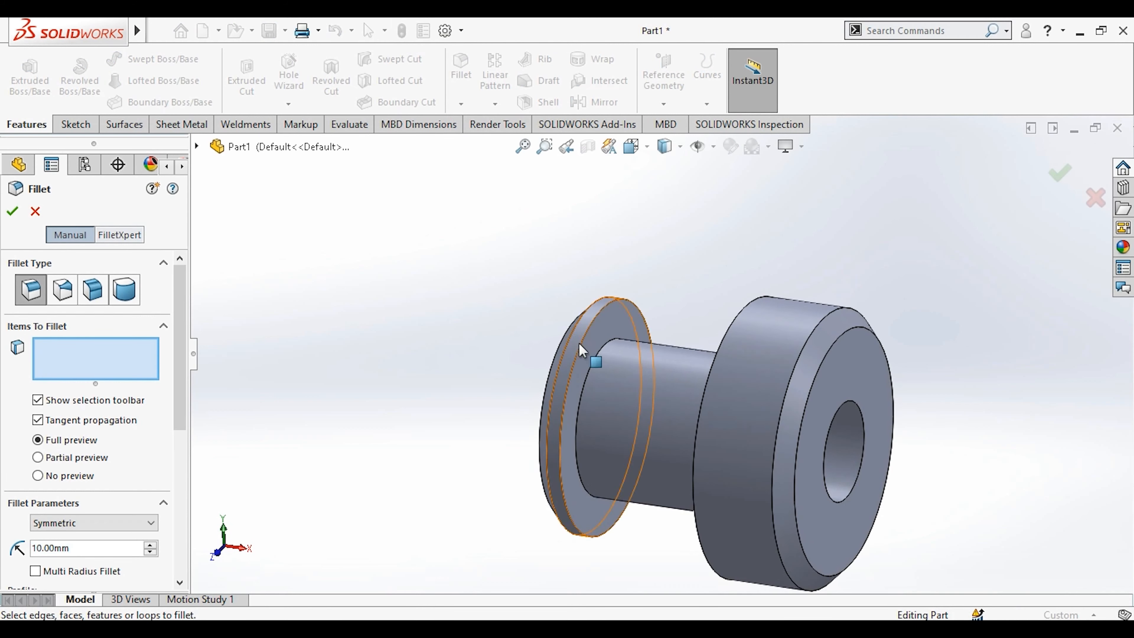
left_click(639, 353)
middle_click_drag(640, 353, 685, 370)
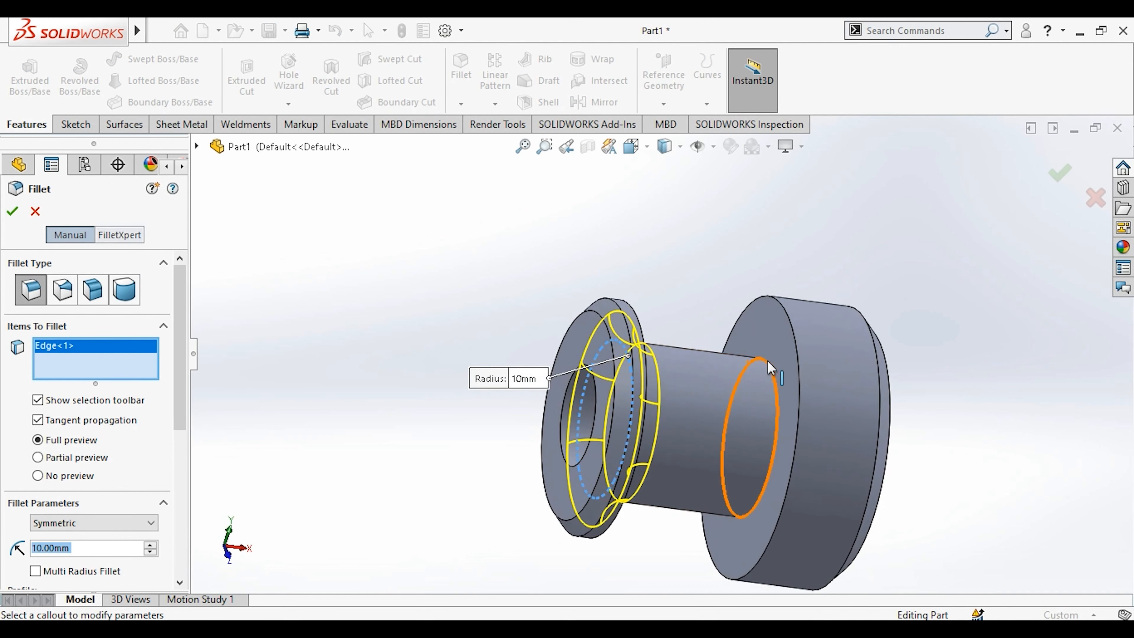
left_click(771, 371)
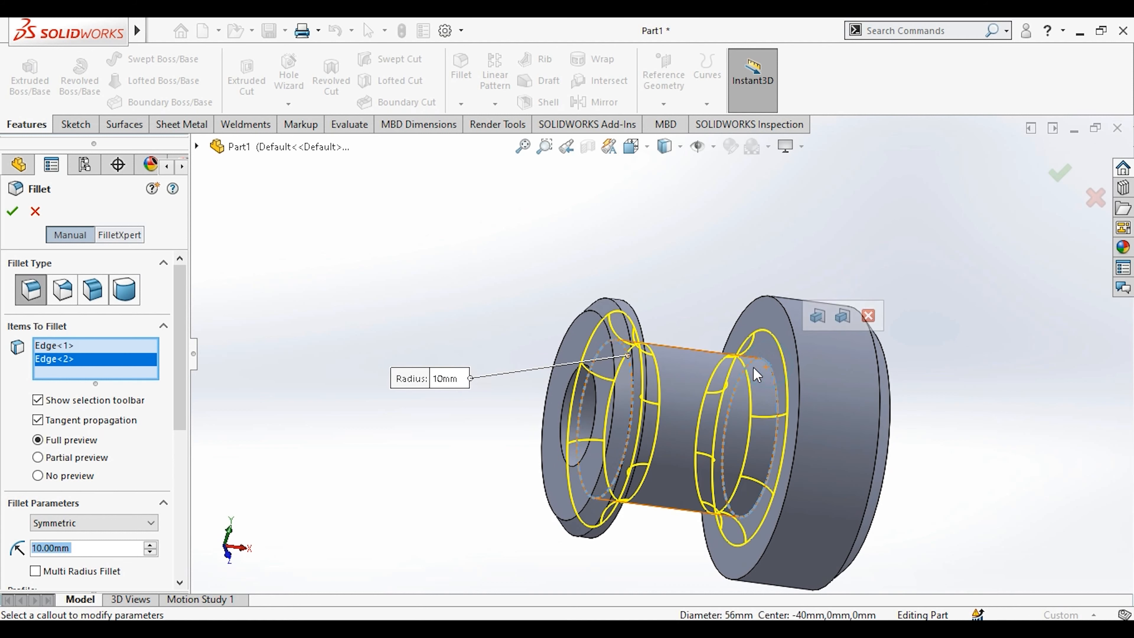
left_click(12, 211)
scroll(349, 301, "up", 3)
middle_click_drag(349, 299, 427, 338)
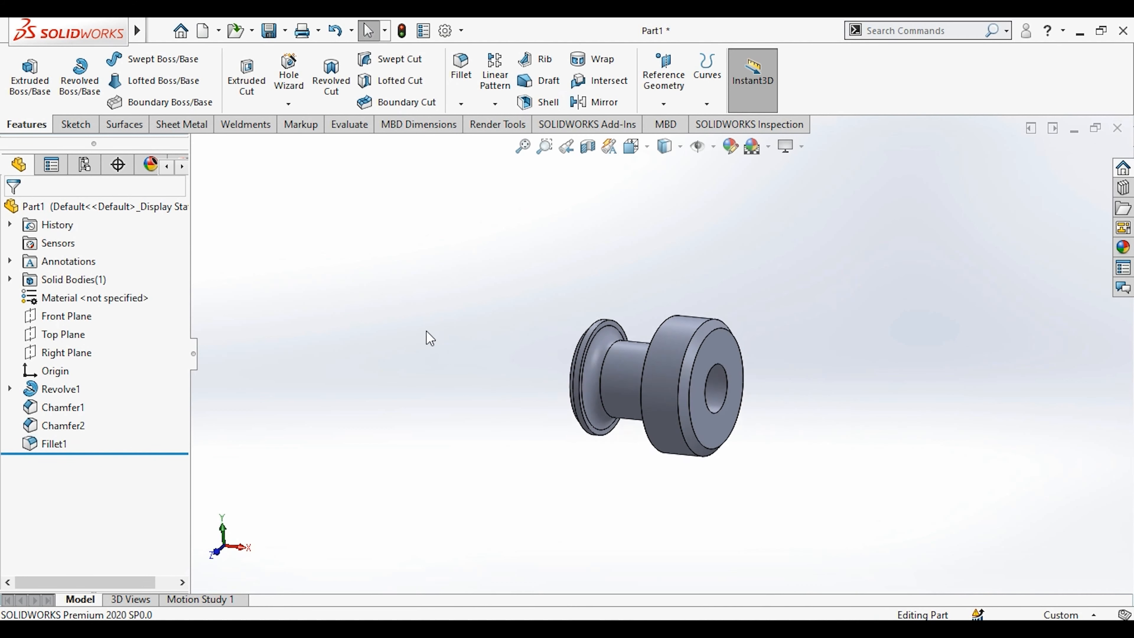
Switch to the Right view and start a sketch on the large flange's outer end face.
scroll(429, 336, "up", 3)
scroll(1002, 381, "down", 4)
scroll(976, 404, "up", 3)
scroll(817, 404, "down", 5)
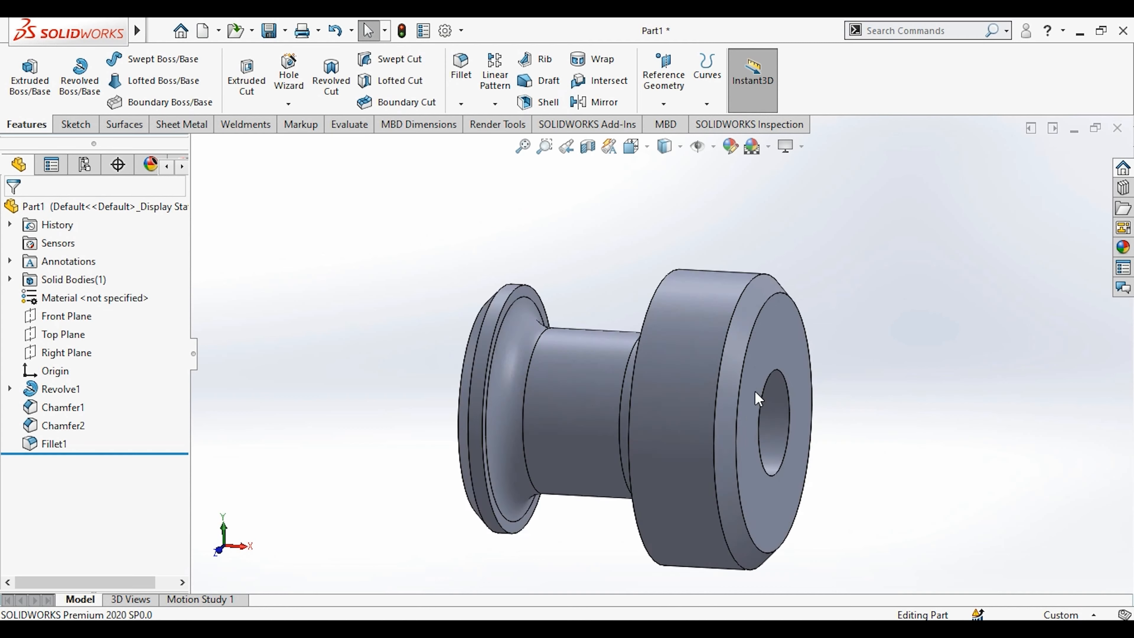
scroll(754, 392, "down", 1)
middle_click_drag(754, 392, 654, 382)
scroll(678, 385, "up", 3)
key("space")
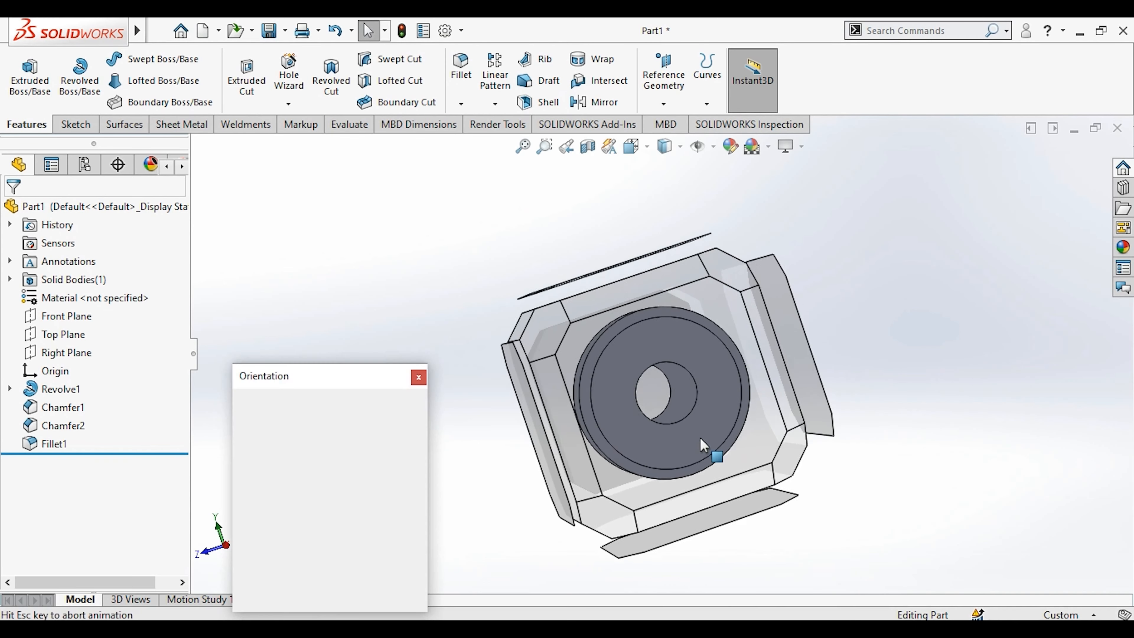
left_click(556, 431)
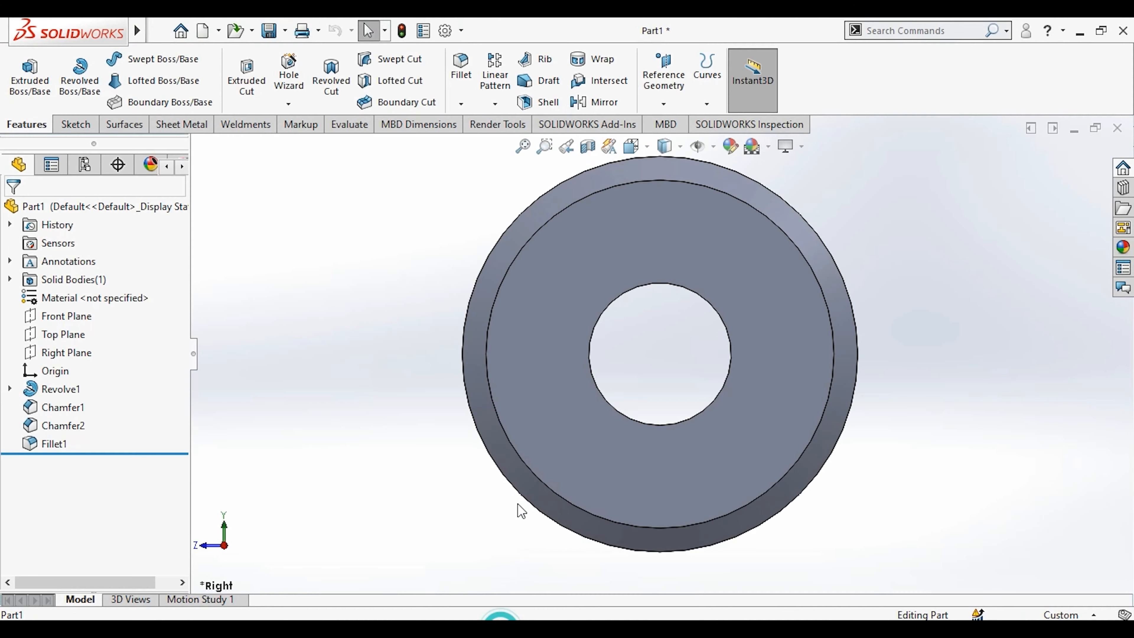
scroll(620, 329, "up", 3)
left_click(681, 271)
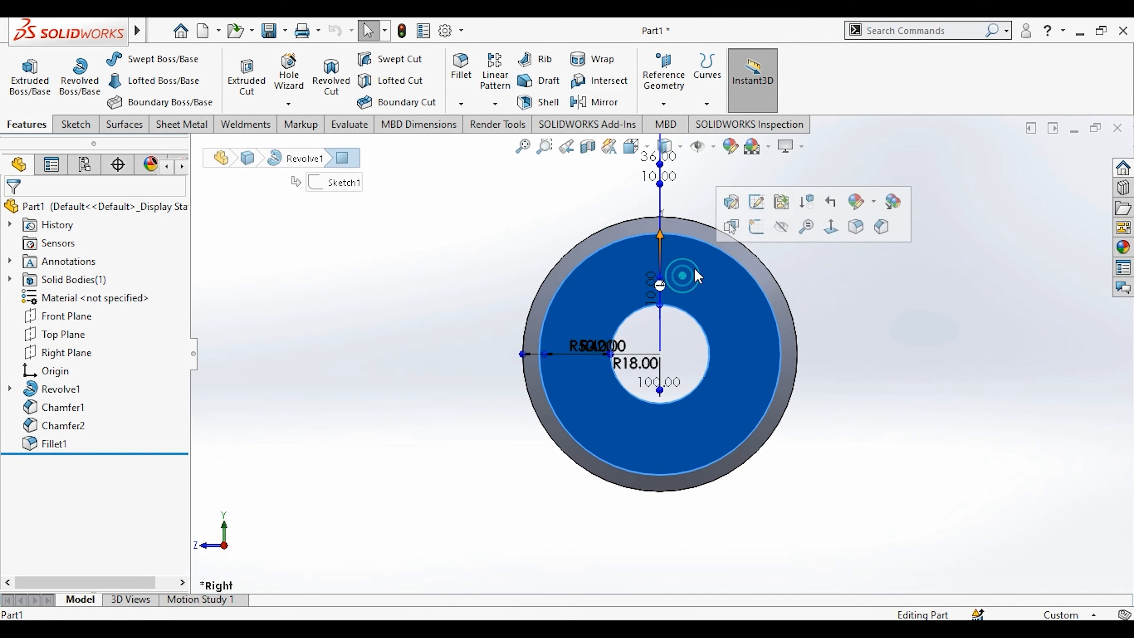
left_click(750, 226)
left_click(845, 304)
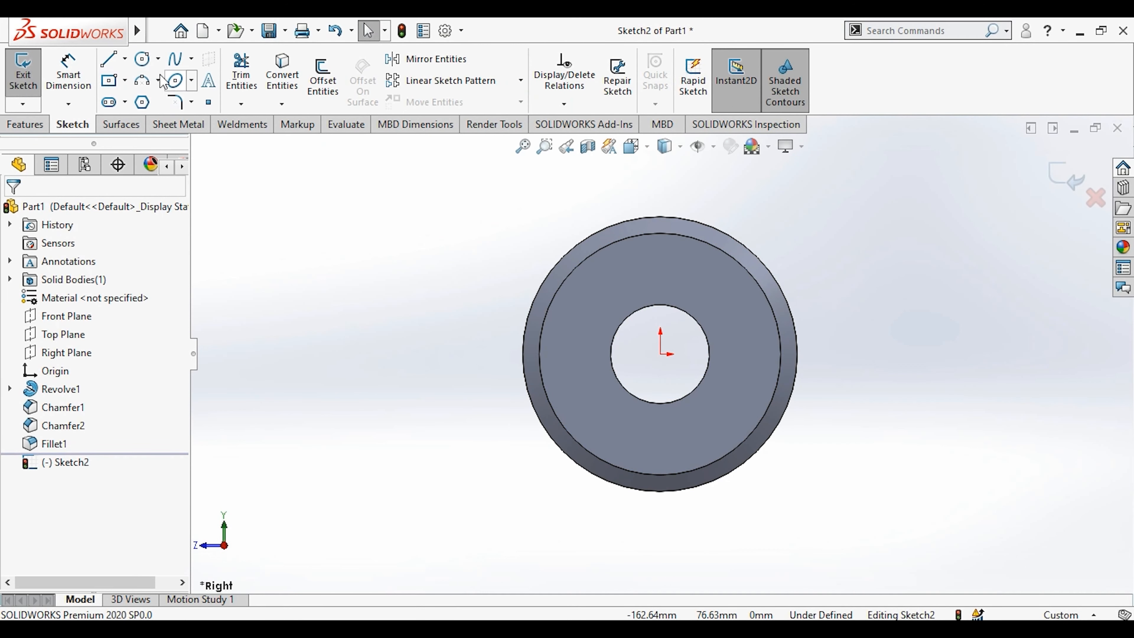
Sketch a vertical centerline from the origin up to the large flange's outer circular edge.
left_click(125, 59)
left_click(134, 96)
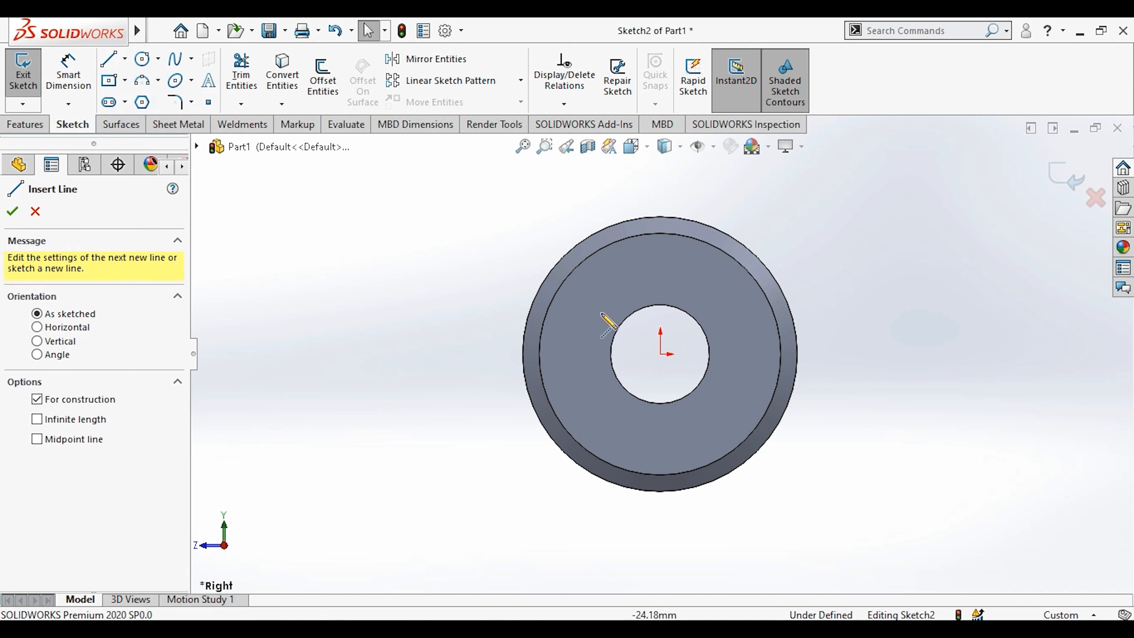
left_click(661, 354)
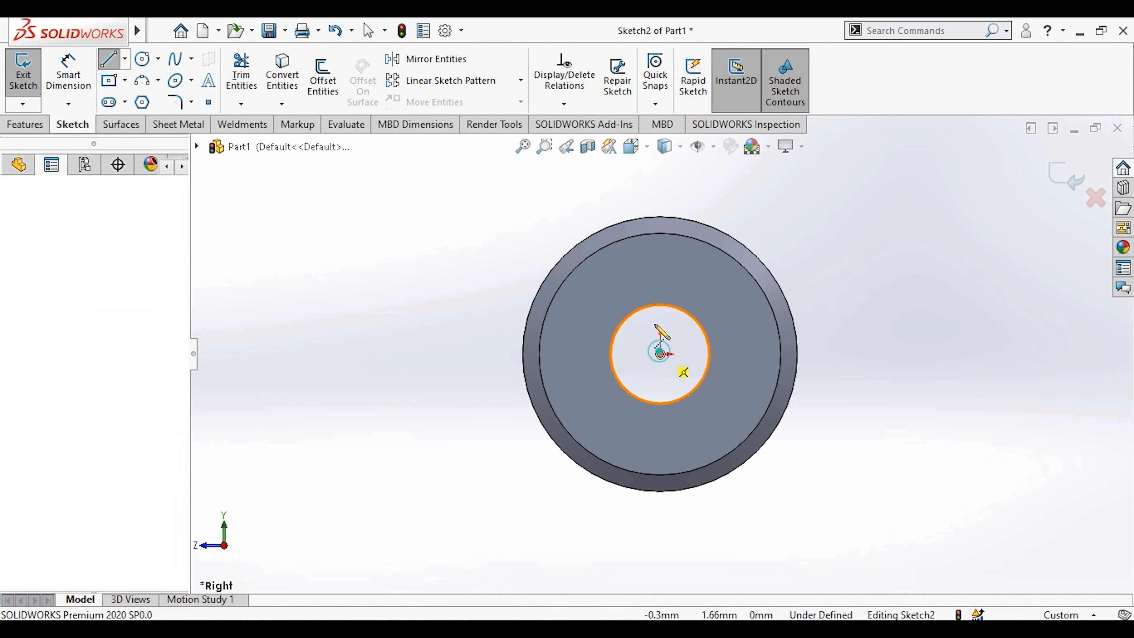
double_click(661, 218)
key("Escape")
Sketch a three-point arc of about 11.5 mm radius across the centerline, ends on the flange's outer edge and curving inward.
left_click(148, 82)
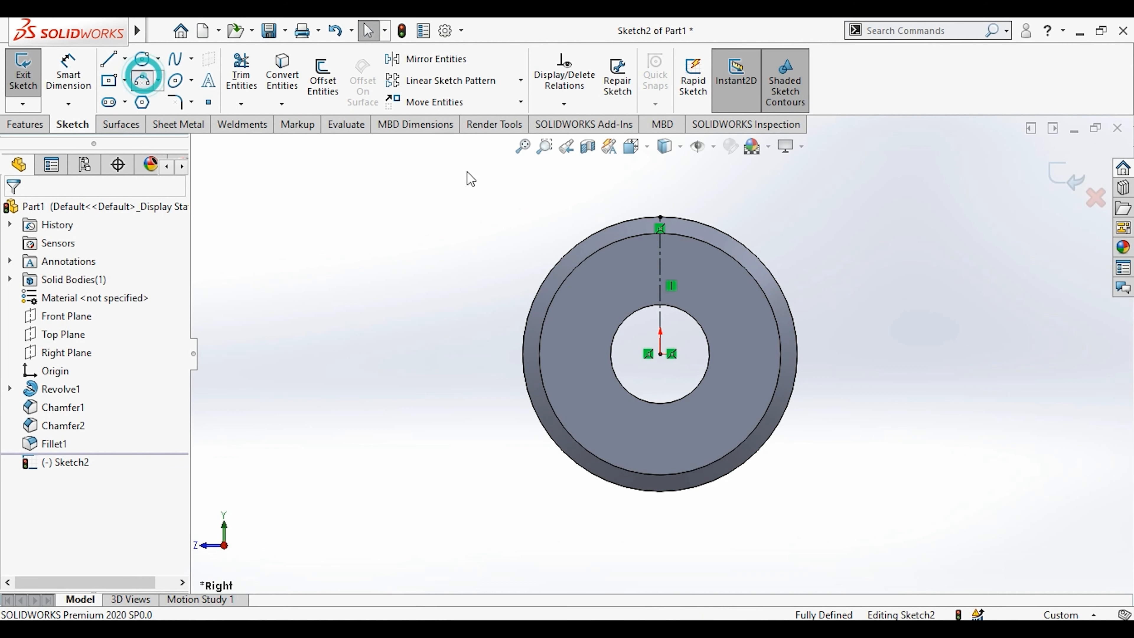
scroll(662, 197, "up", 5)
left_click(531, 327)
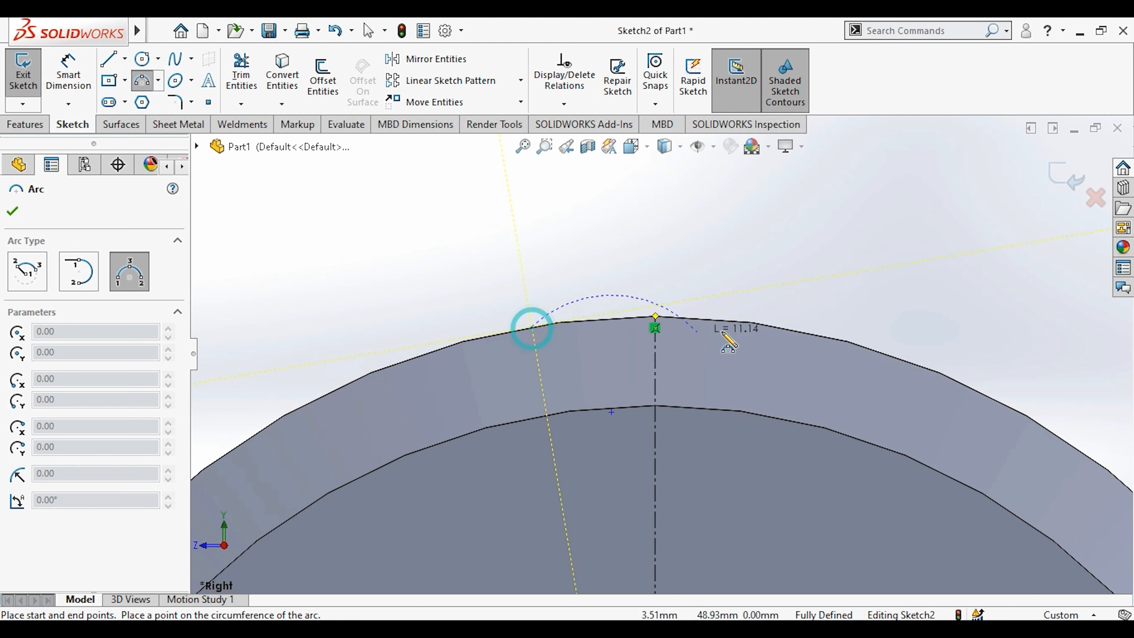
left_click(774, 326)
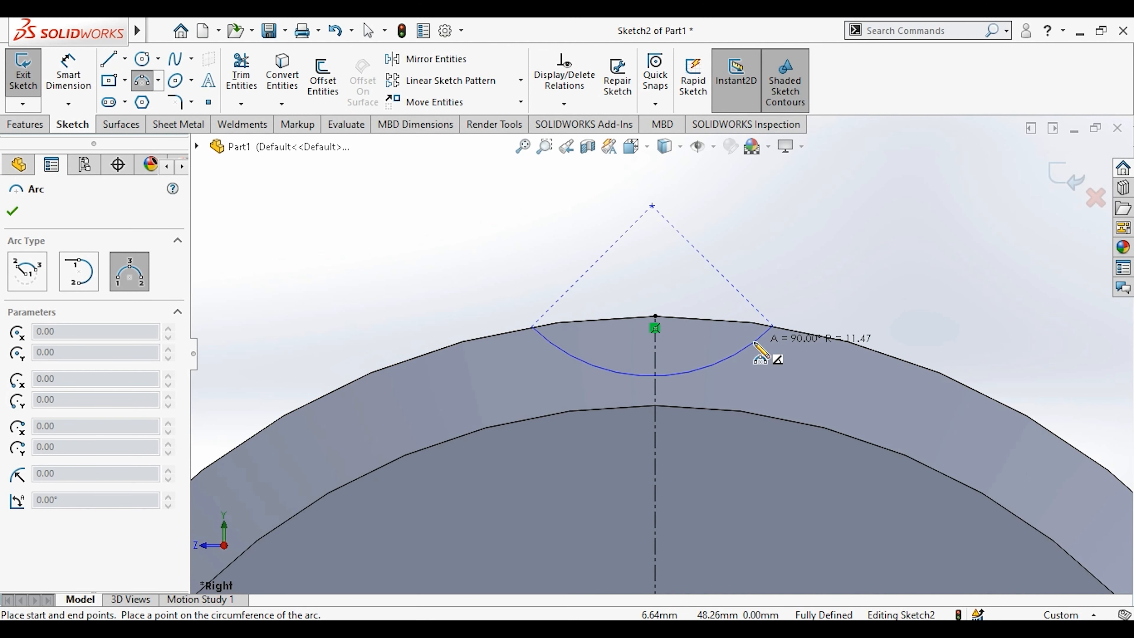
left_click(760, 352)
key("Escape")
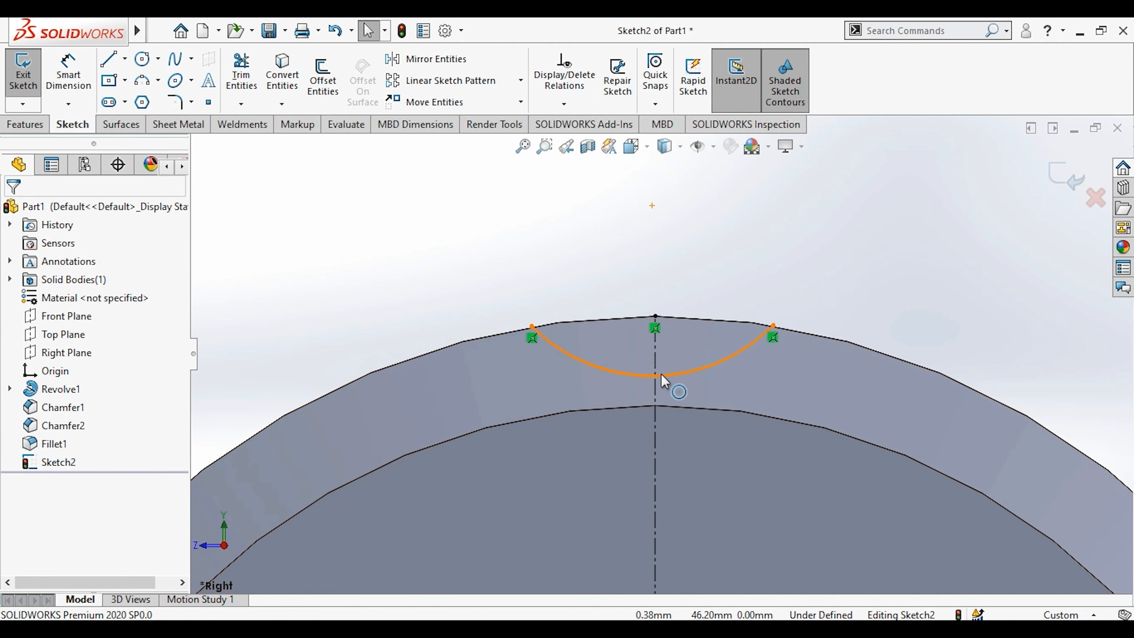
Make the arc's midpoint coincident with the vertical centerline.
left_click(653, 378)
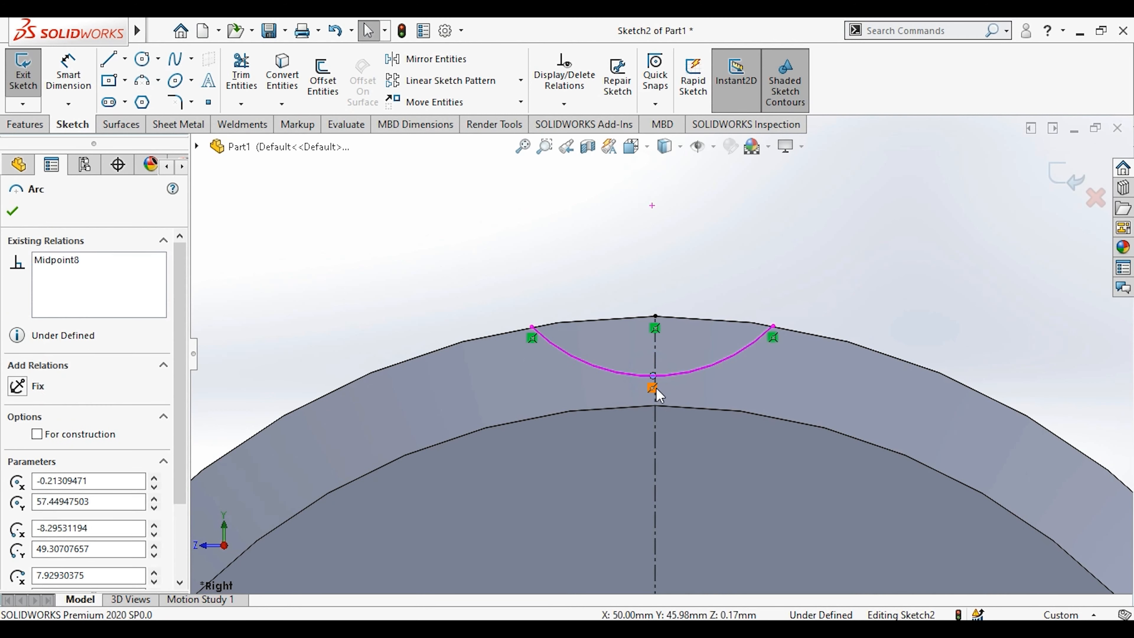
left_click(656, 407)
left_click(653, 375, "ctrl")
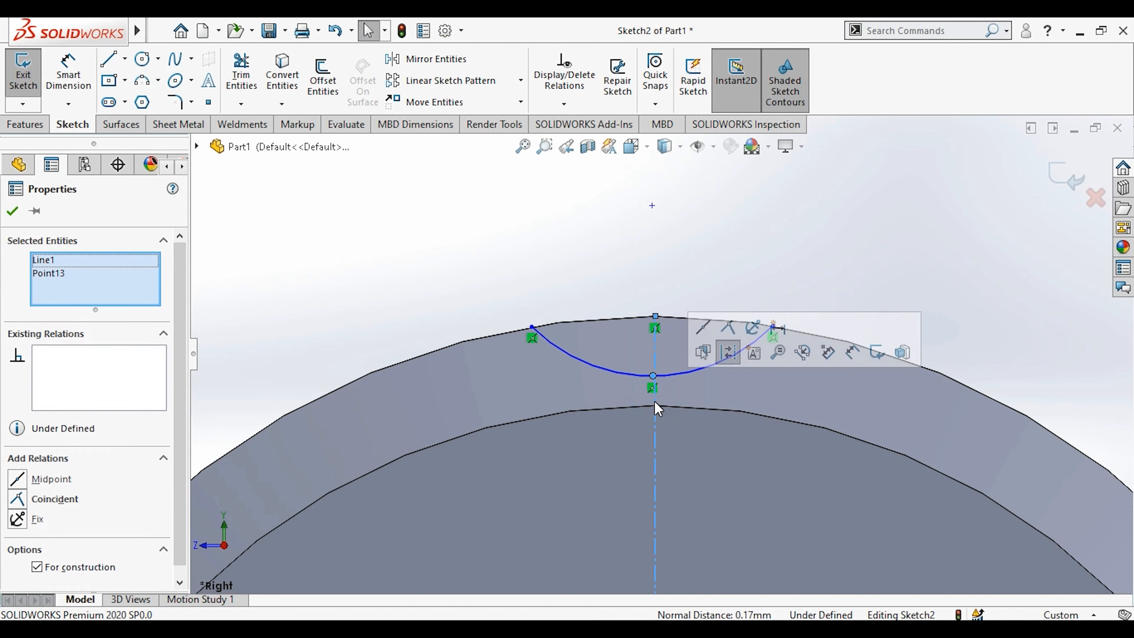
left_click(731, 327)
left_click(723, 269)
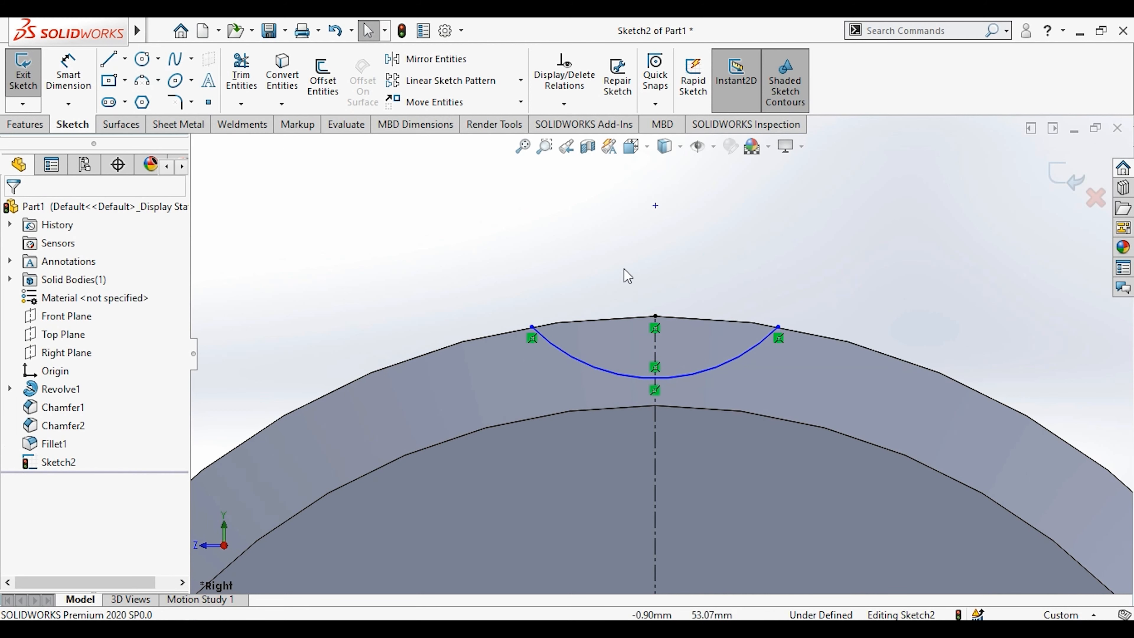
Dimension the arc's radius as 8 mm.
left_click(68, 73)
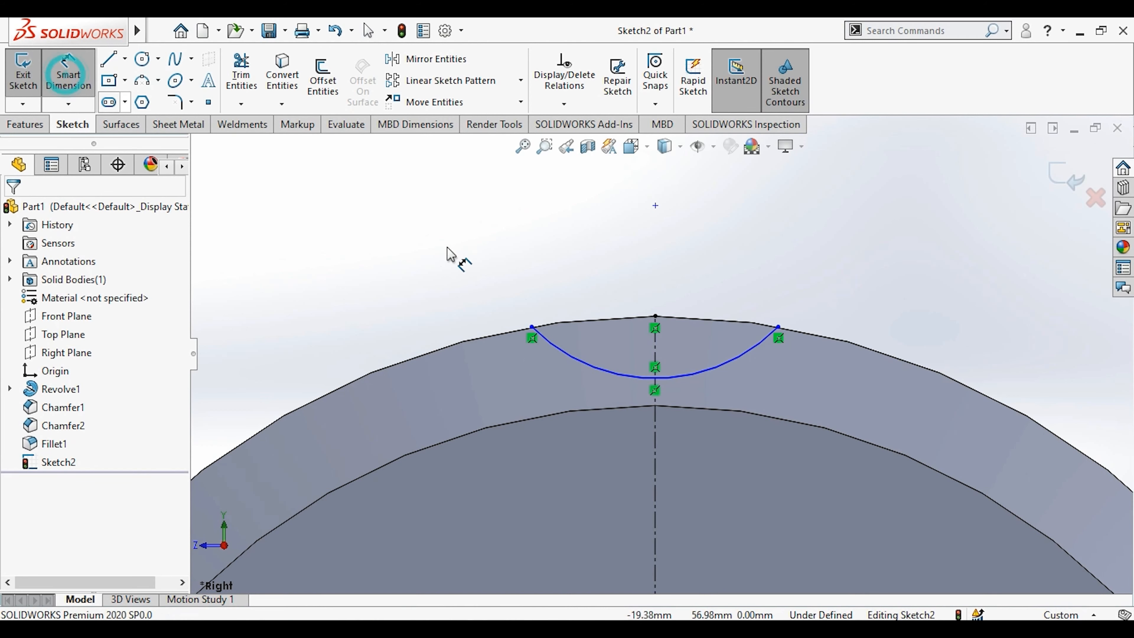
left_click(709, 374)
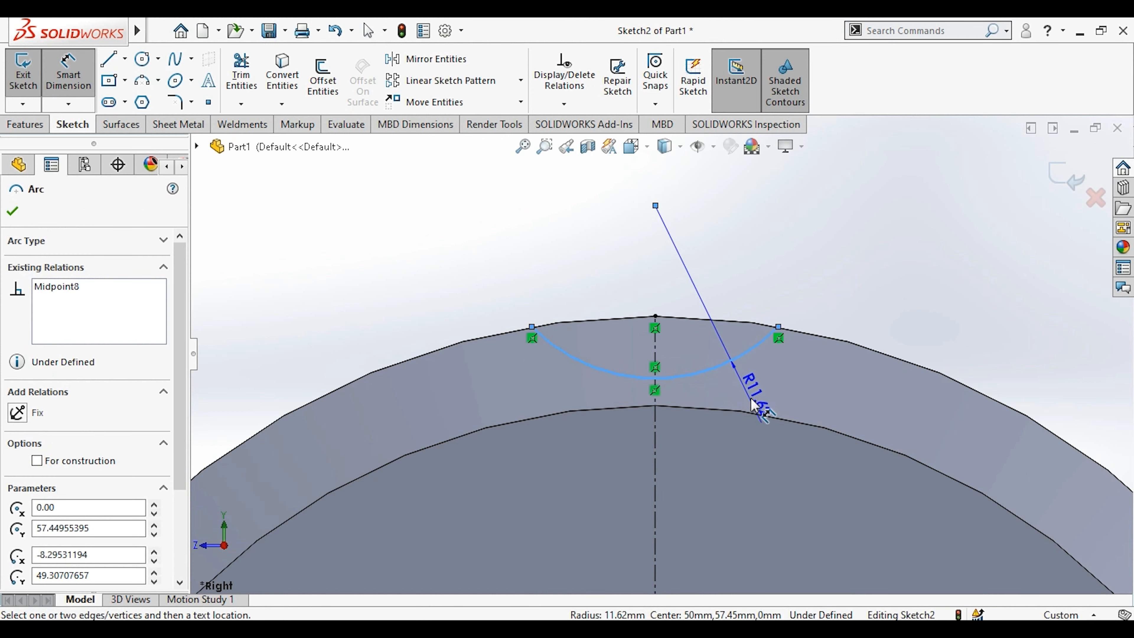
left_click(806, 466)
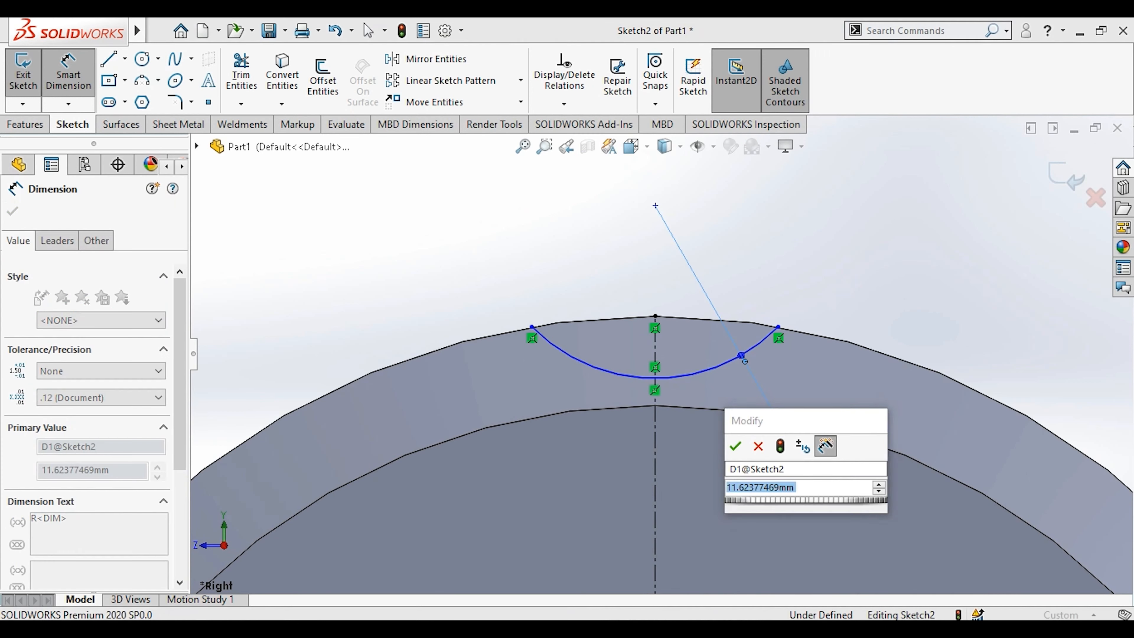
type("8")
key("Return")
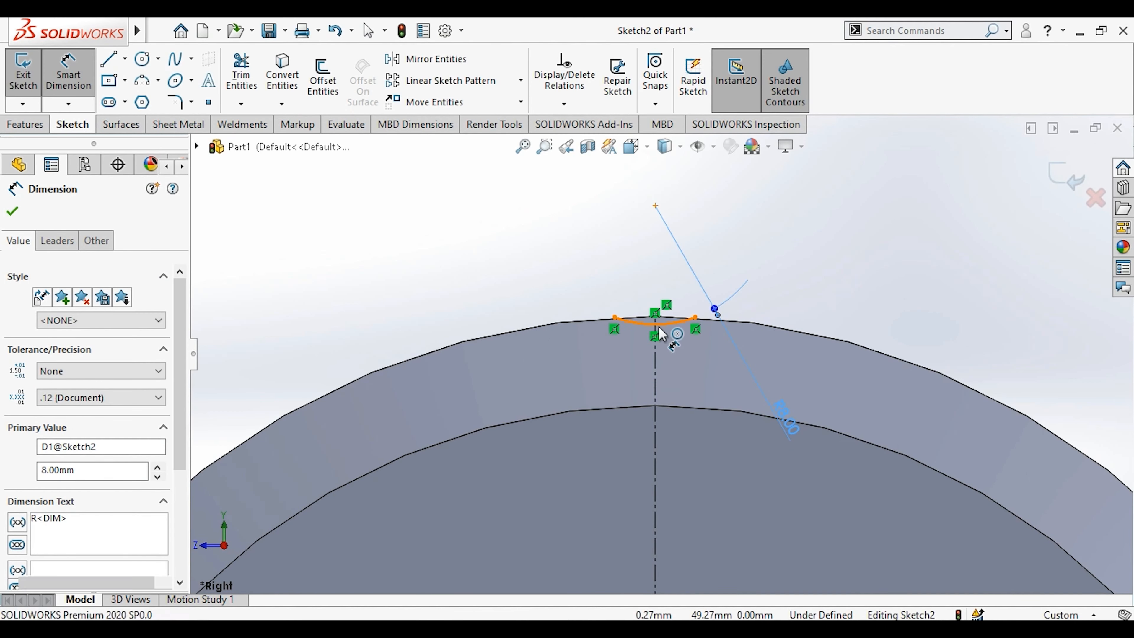
key("Escape")
Dimension the distance from the arc's center to the centerline's upper endpoint on the rim as 4 mm.
scroll(643, 336, "down", 3)
scroll(674, 298, "up", 3)
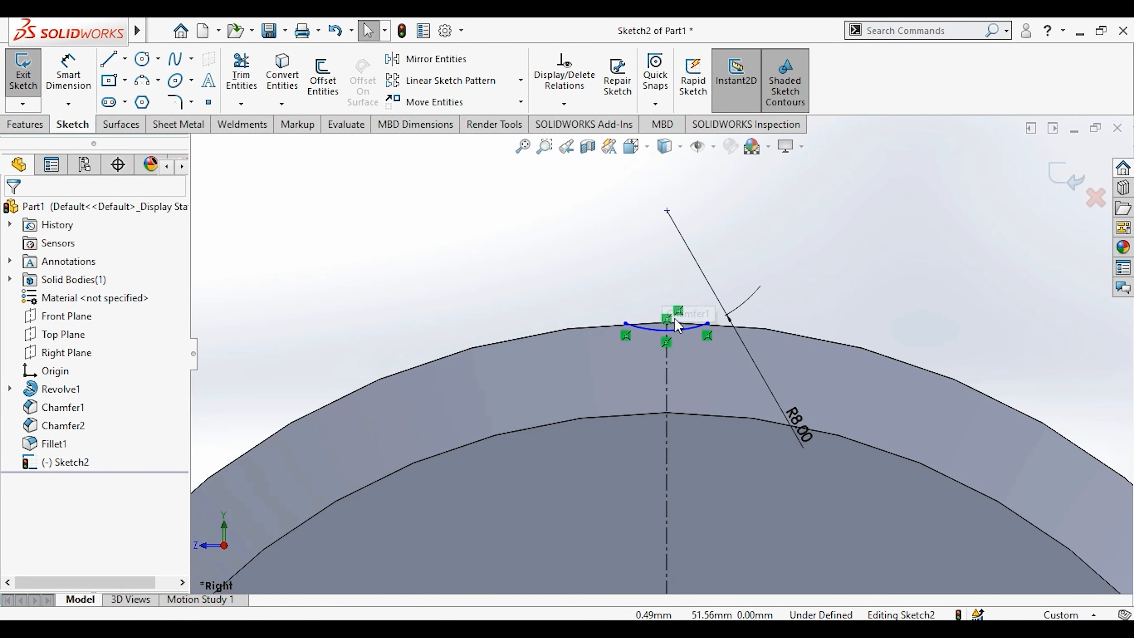
scroll(676, 325, "down", 5)
left_click(69, 71)
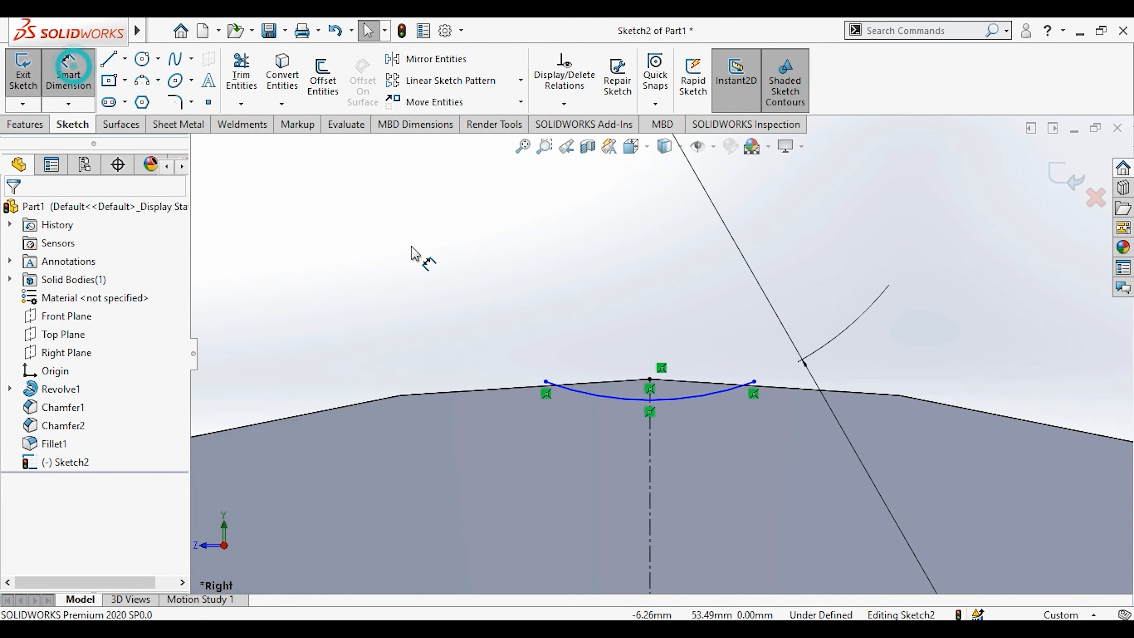
scroll(518, 252, "up", 2)
left_click(664, 359)
scroll(662, 363, "down", 5)
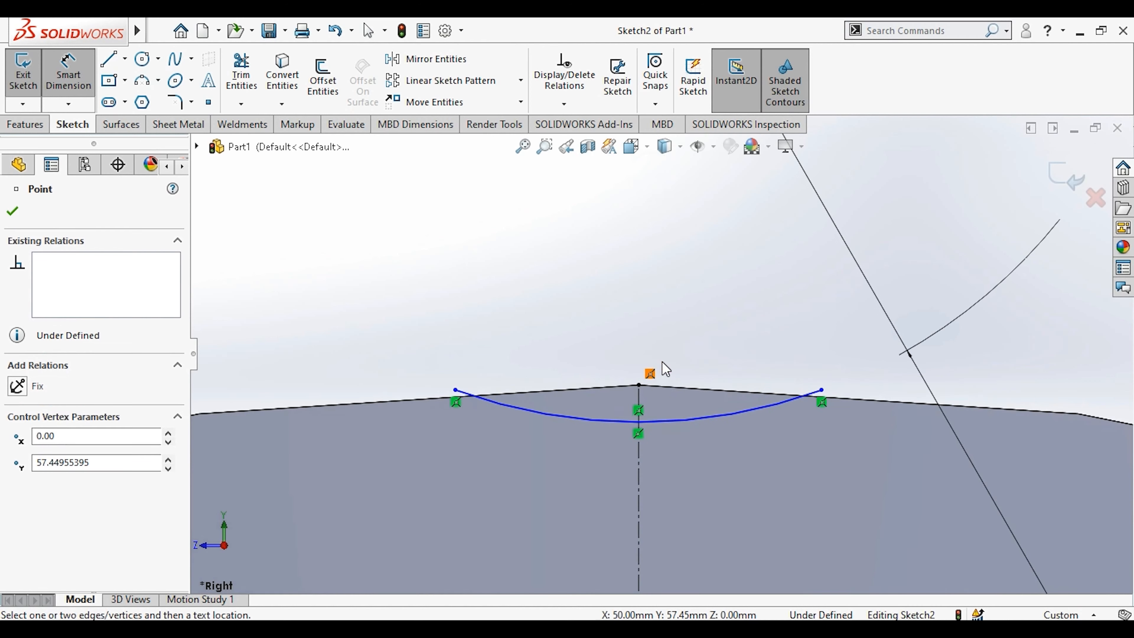
left_click(640, 385)
scroll(616, 344, "up", 2)
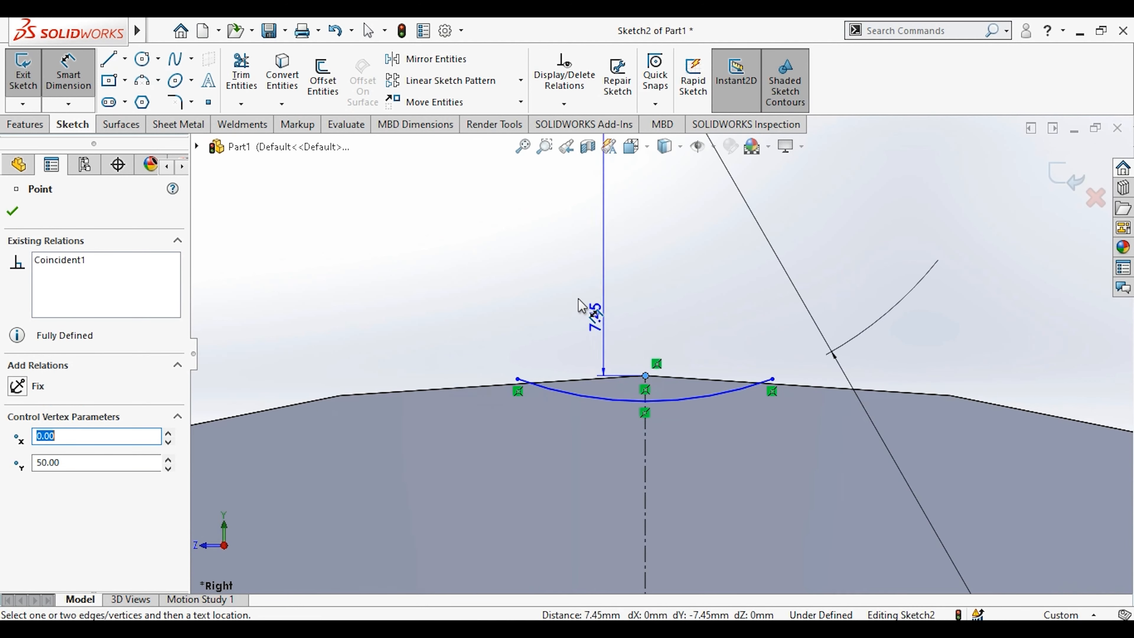
left_click(573, 291)
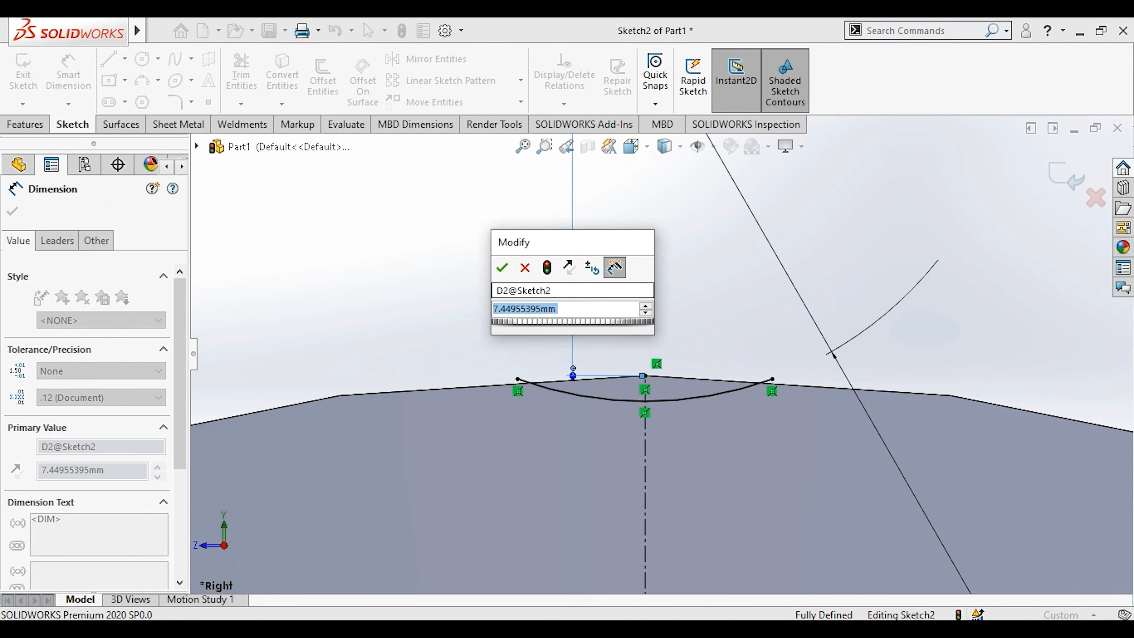
key("Return")
scroll(623, 324, "up", 9)
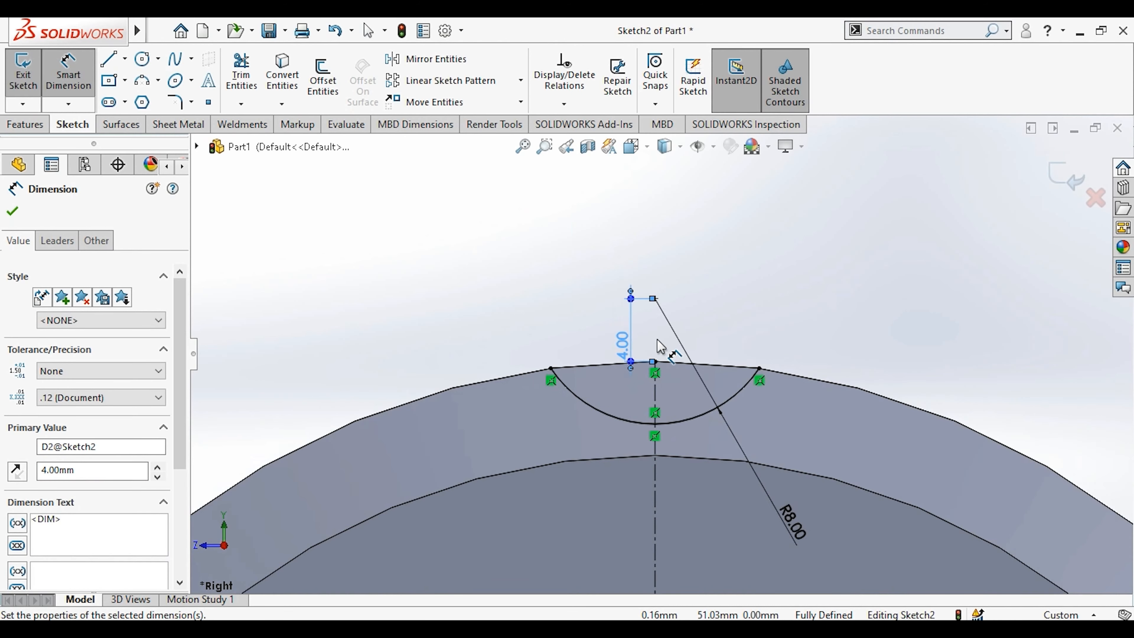
scroll(665, 354, "up", 2)
Check the grip recesses in the exercise drawing and set the arc center's distance from the rim to 6 mm.
key("alt+Tab")
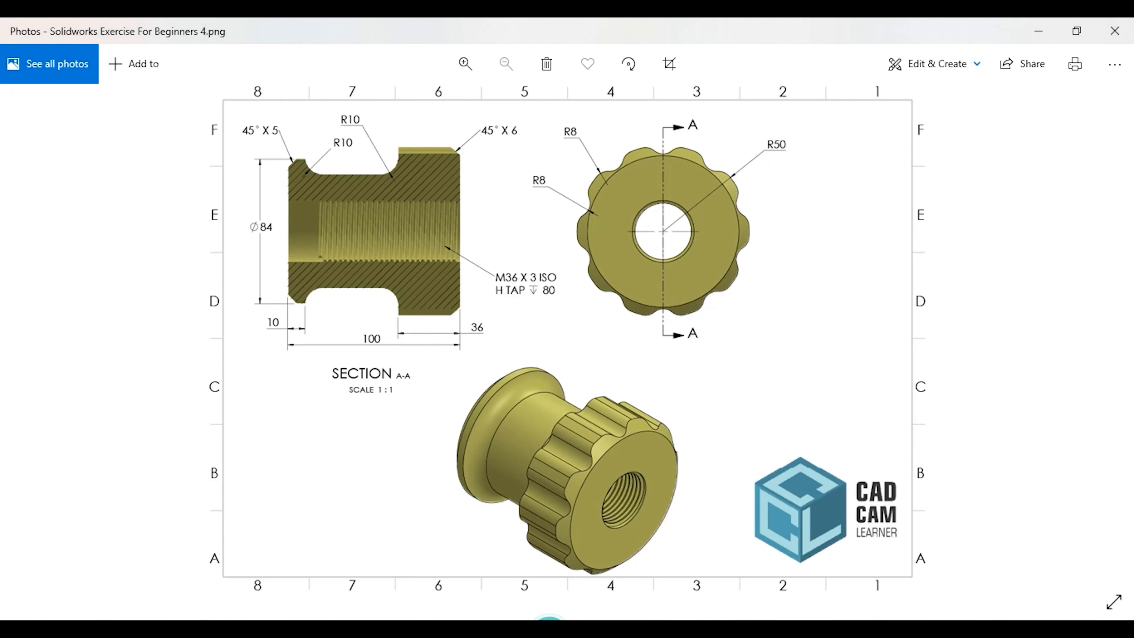
key("alt+Tab")
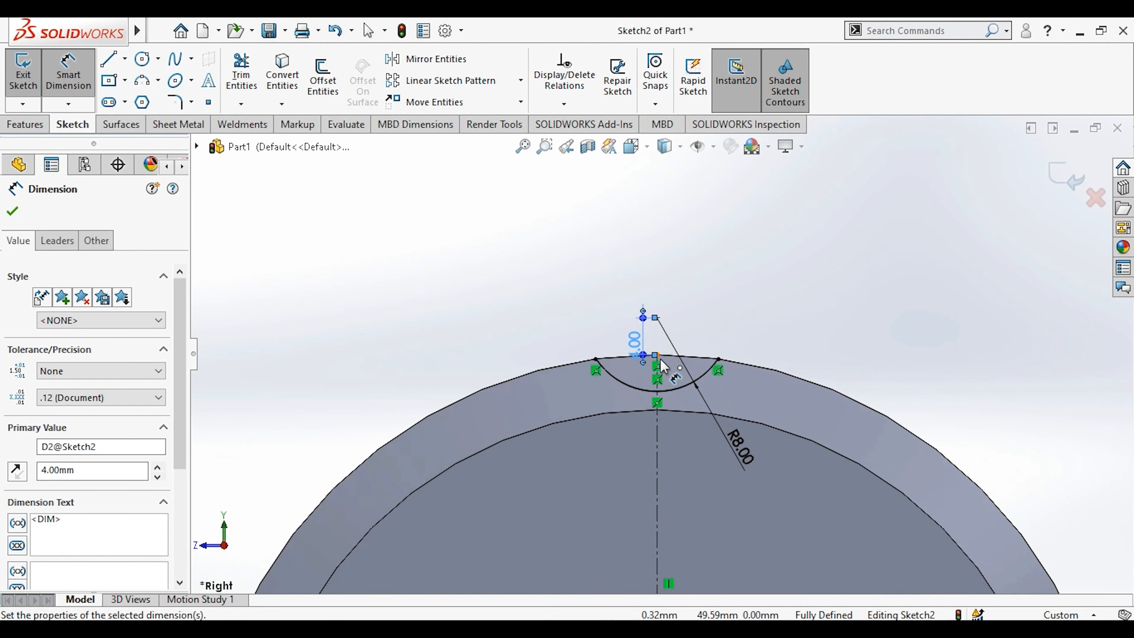
double_click(638, 342)
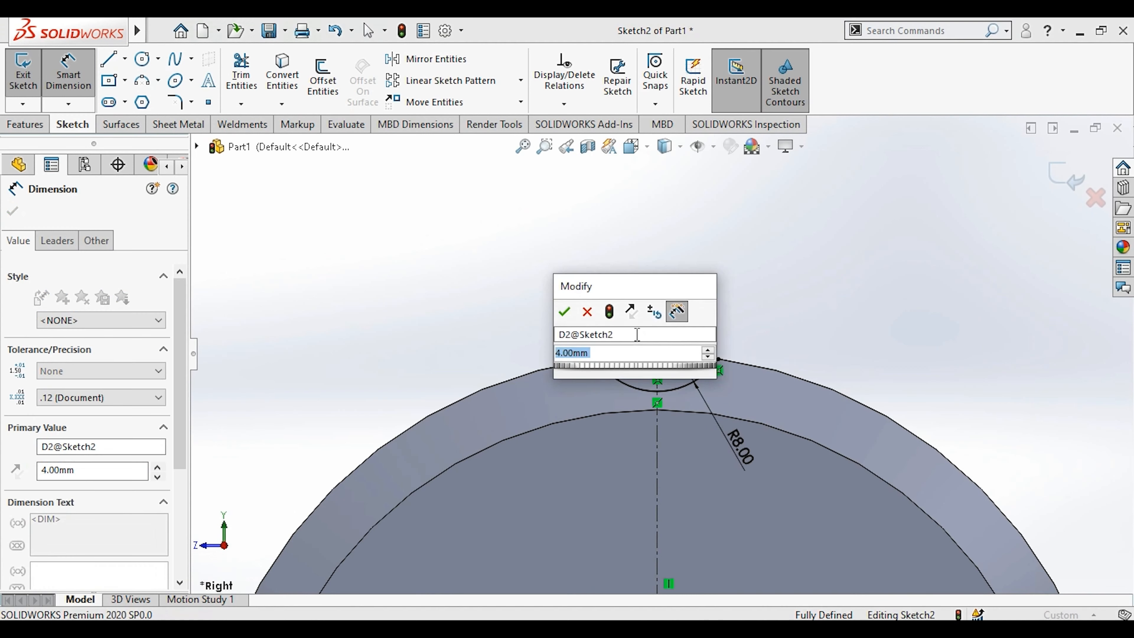
type("6")
key("Return")
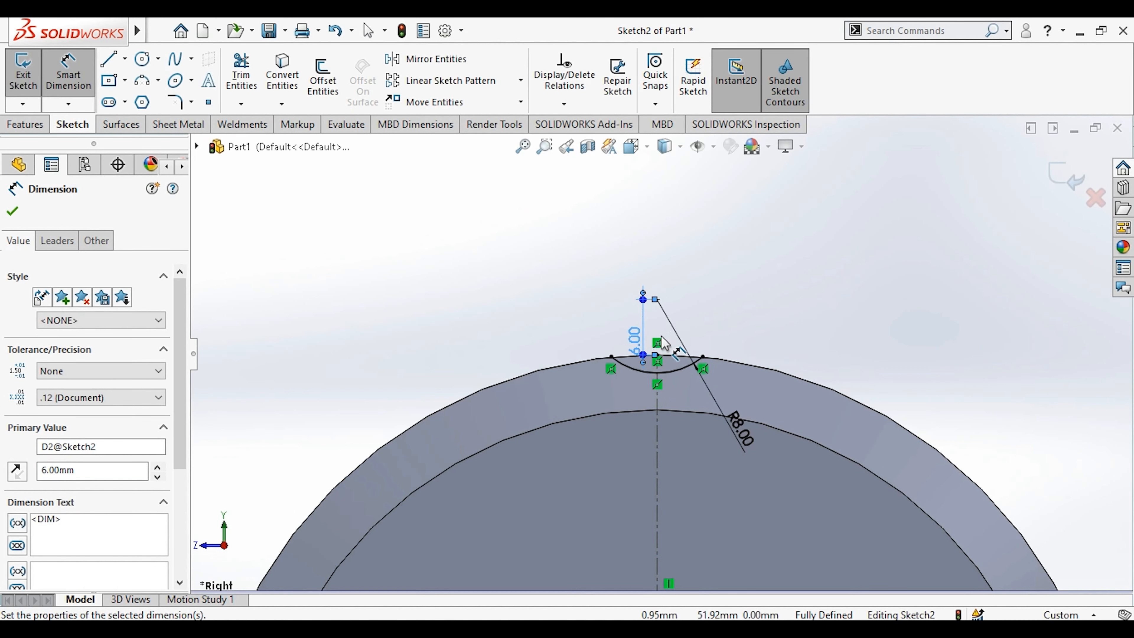
Set the arc center's distance from the flange rim to 3 mm and move that dimension clear above the arc.
double_click(637, 341)
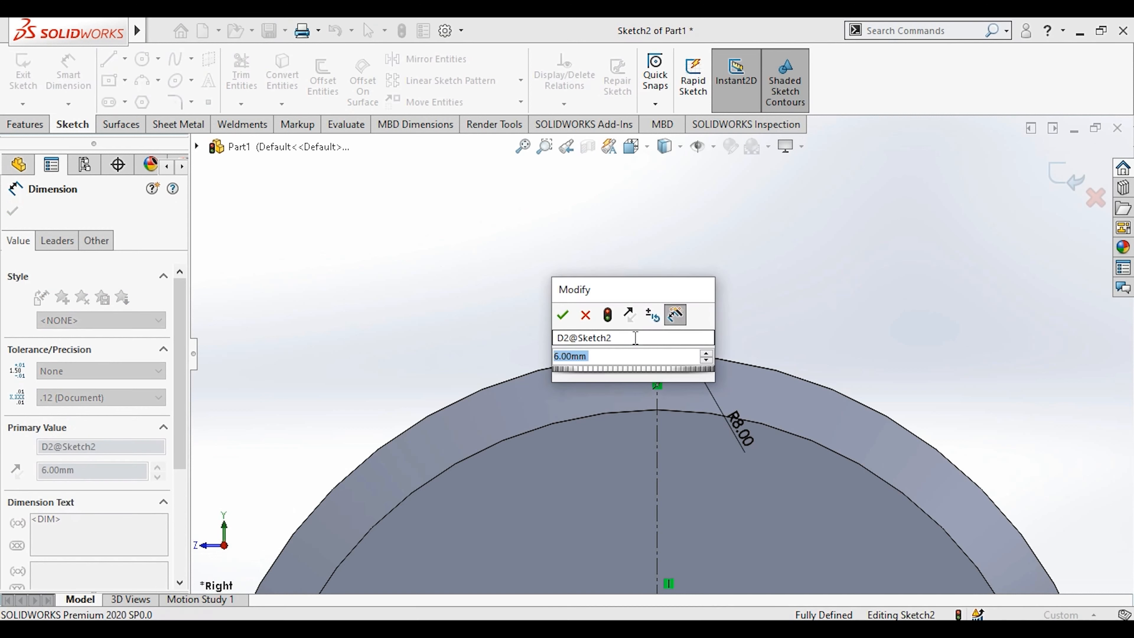
type("3")
key("Return")
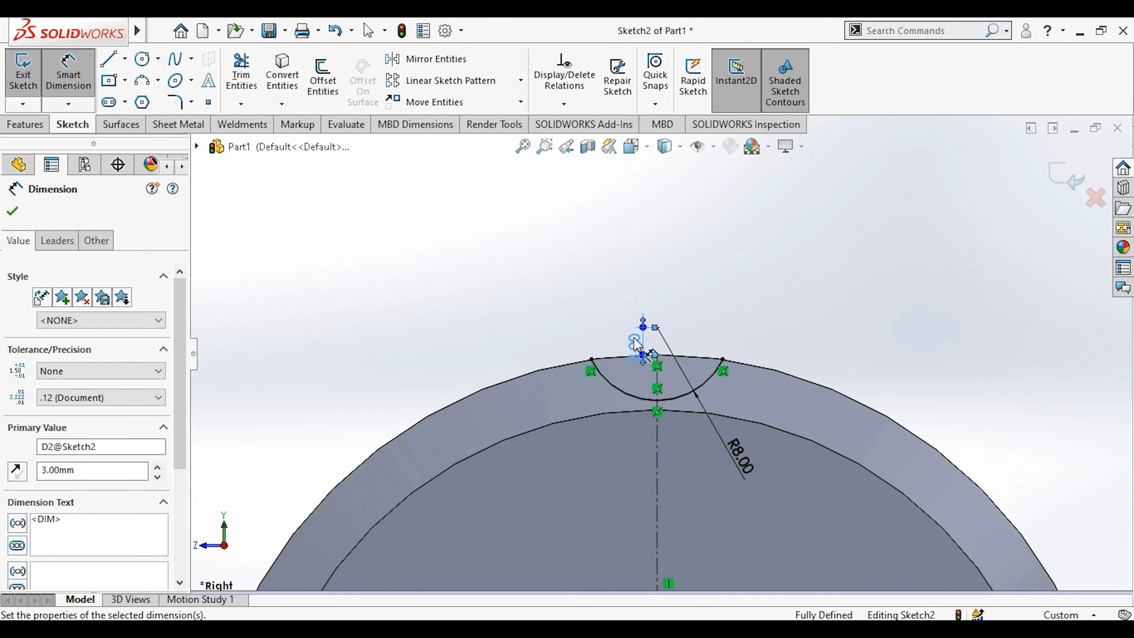
scroll(676, 343, "down", 2)
left_click_drag(628, 357, 608, 279)
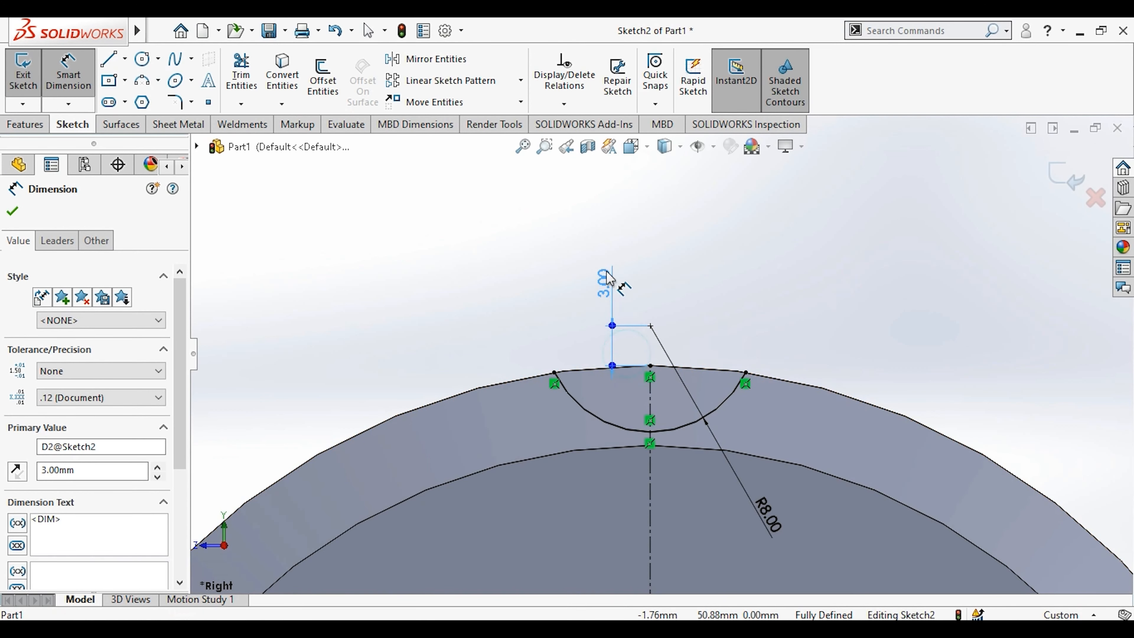
key("Escape")
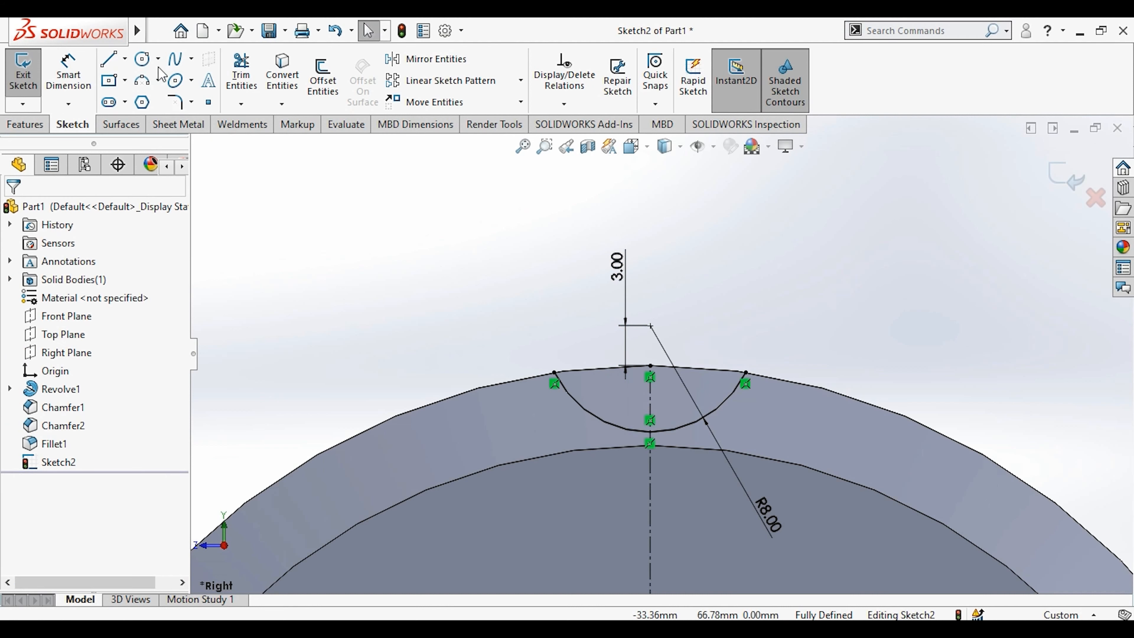
Convert the flange's outer edge into the sketch and trim it down to the short segment closing the recess arc.
left_click(298, 79)
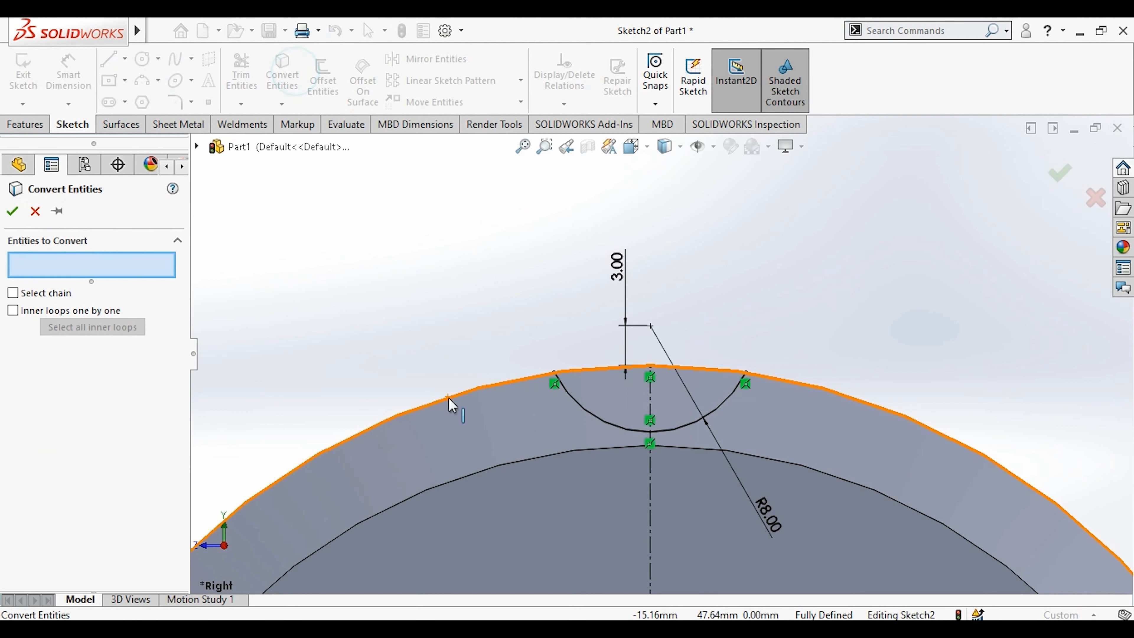
left_click(456, 398)
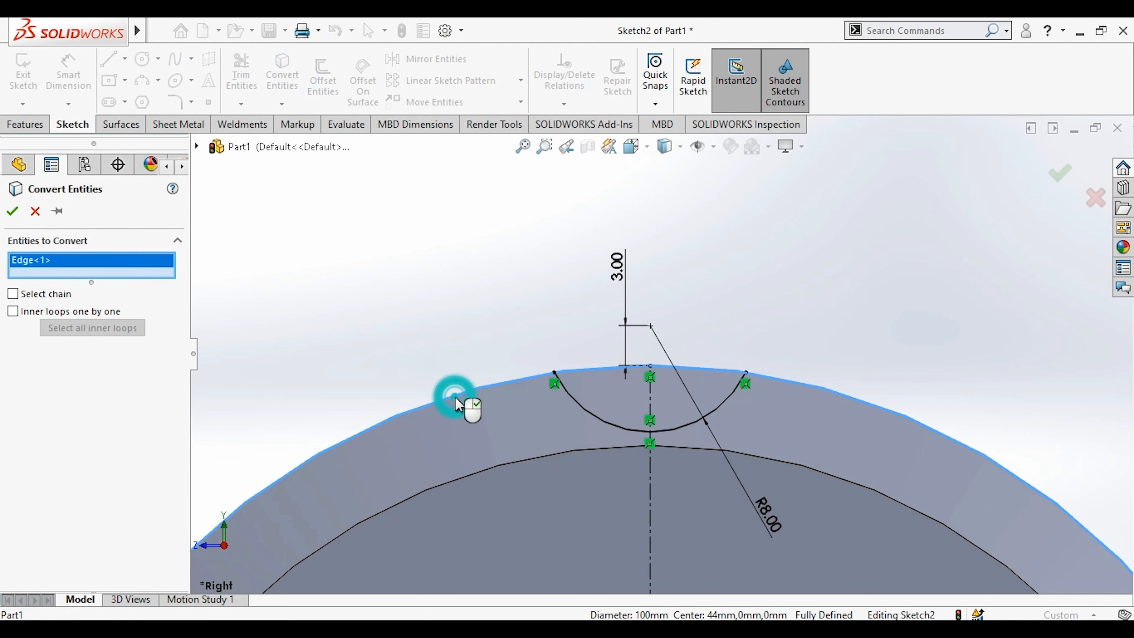
left_click(13, 211)
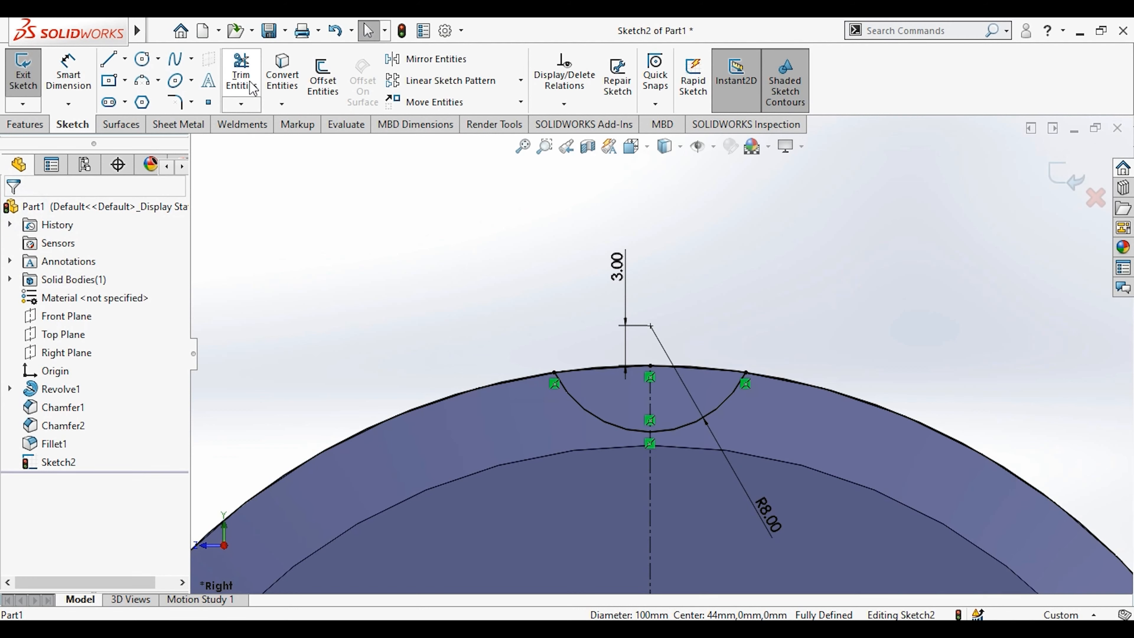
left_click(241, 72)
left_click_drag(355, 261, 421, 457)
key("Escape")
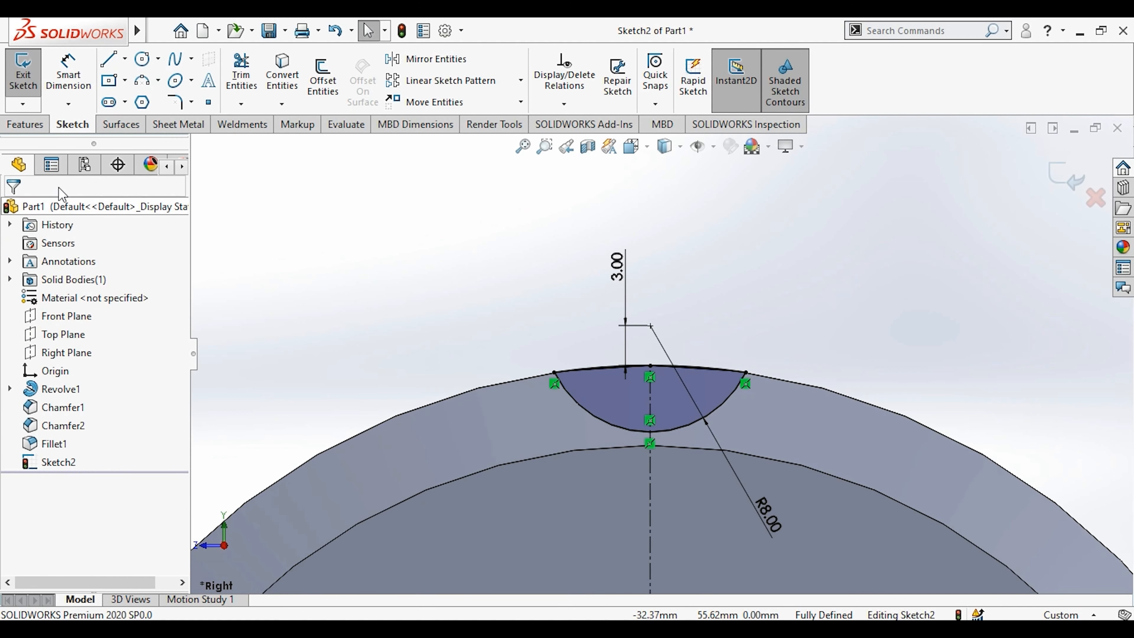
Extrude-cut the recess profile through the large flange using Up To Surface, ending at the flange's inner side face.
left_click(23, 125)
left_click(247, 74)
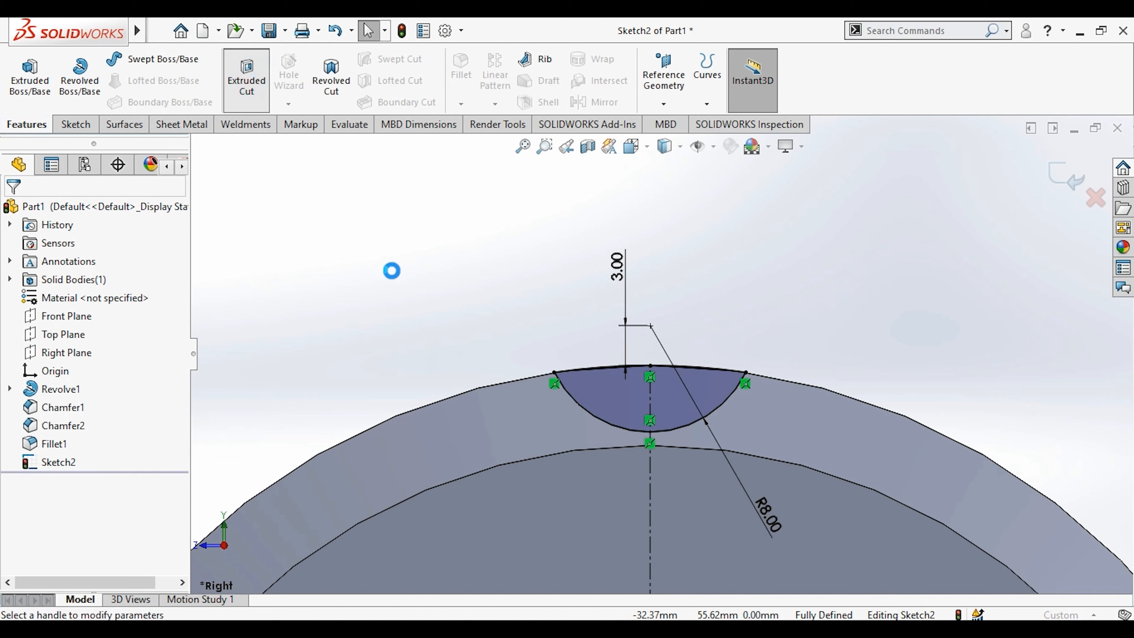
middle_click_drag(417, 270, 513, 304)
scroll(456, 309, "up", 6)
left_click(112, 312)
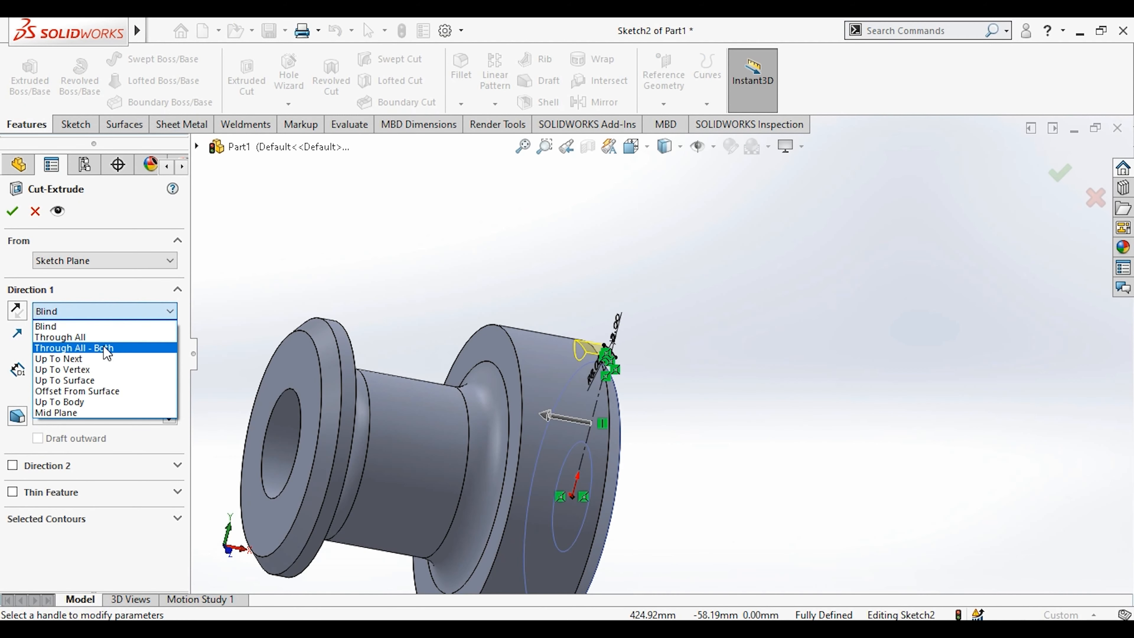
left_click(112, 380)
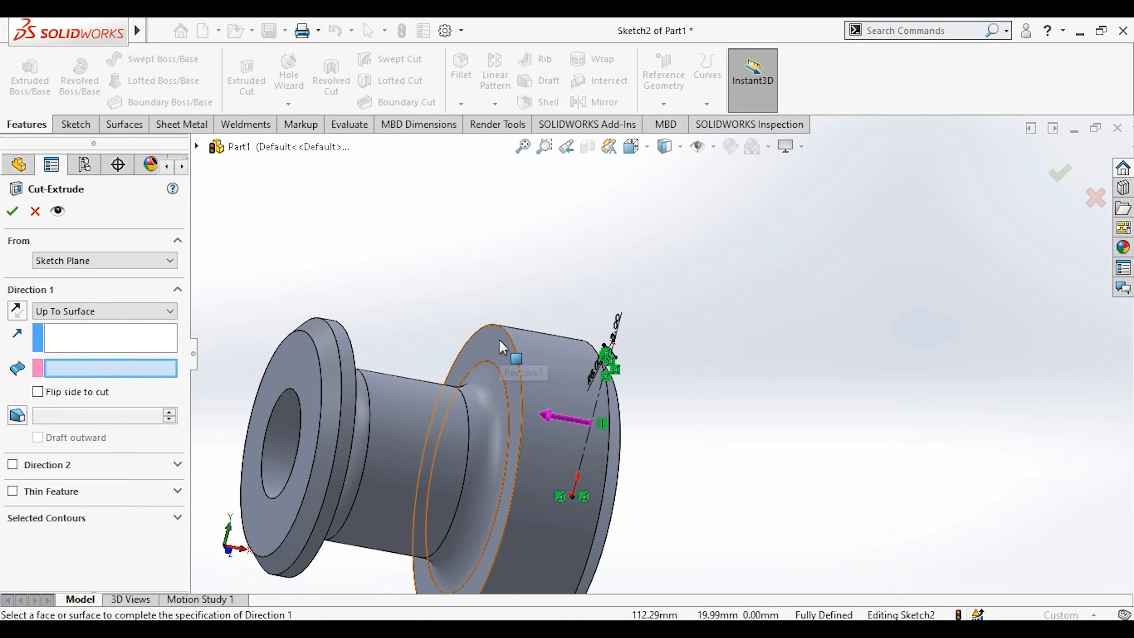
left_click(467, 329)
left_click(12, 210)
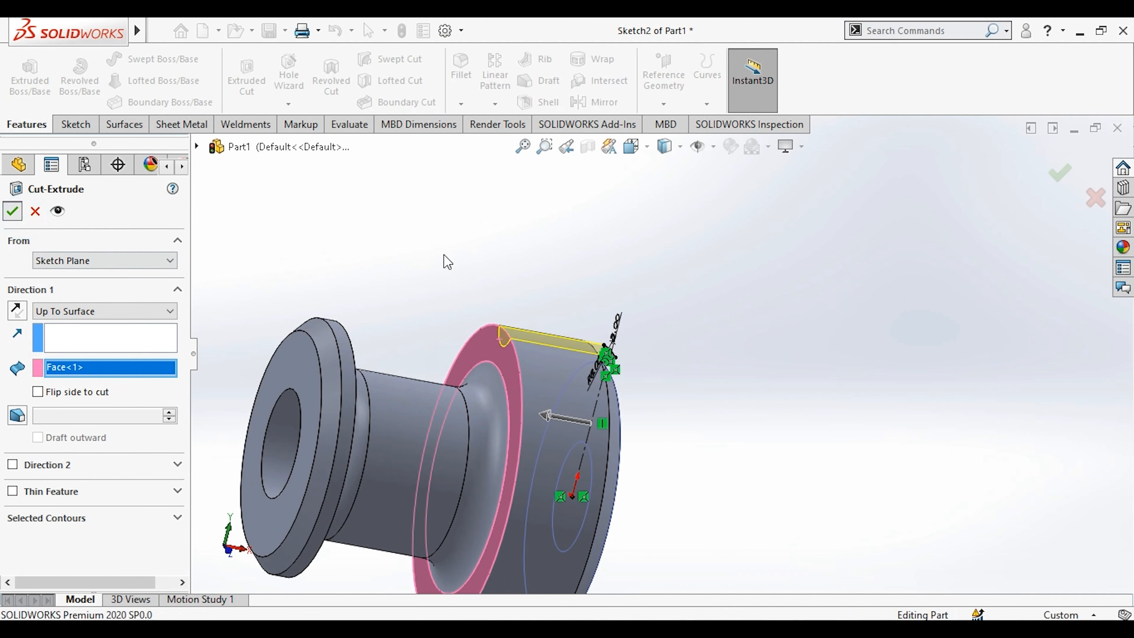
Circular-pattern the recess cut around the flange's circular end-face edge with 8 equally spaced instances over 360 degrees.
middle_click_drag(393, 250, 432, 264)
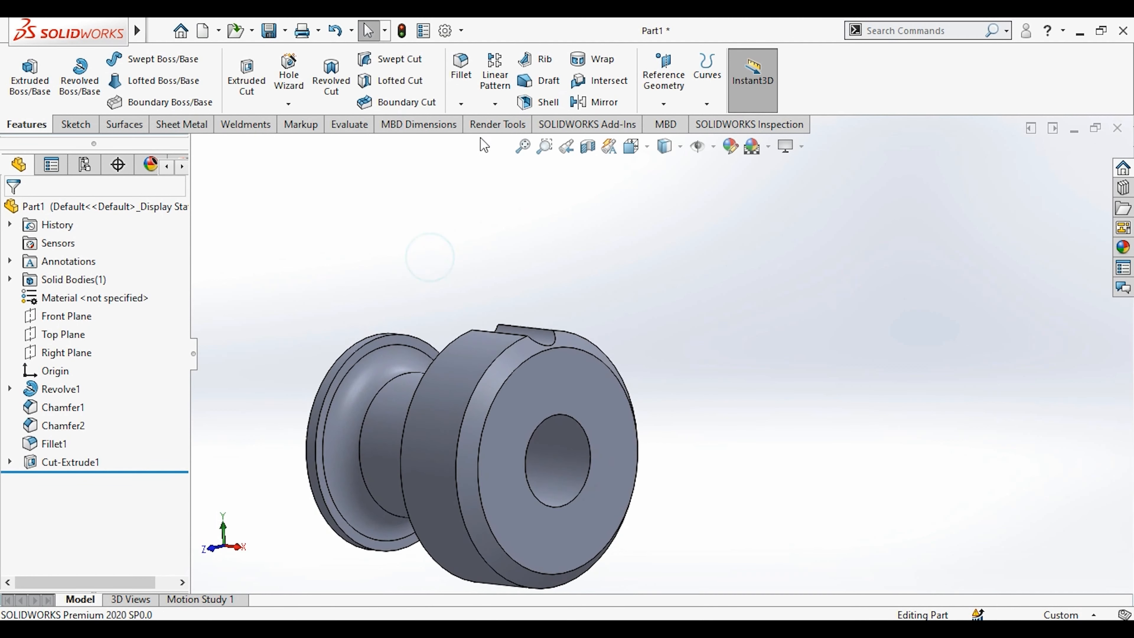
left_click(487, 106)
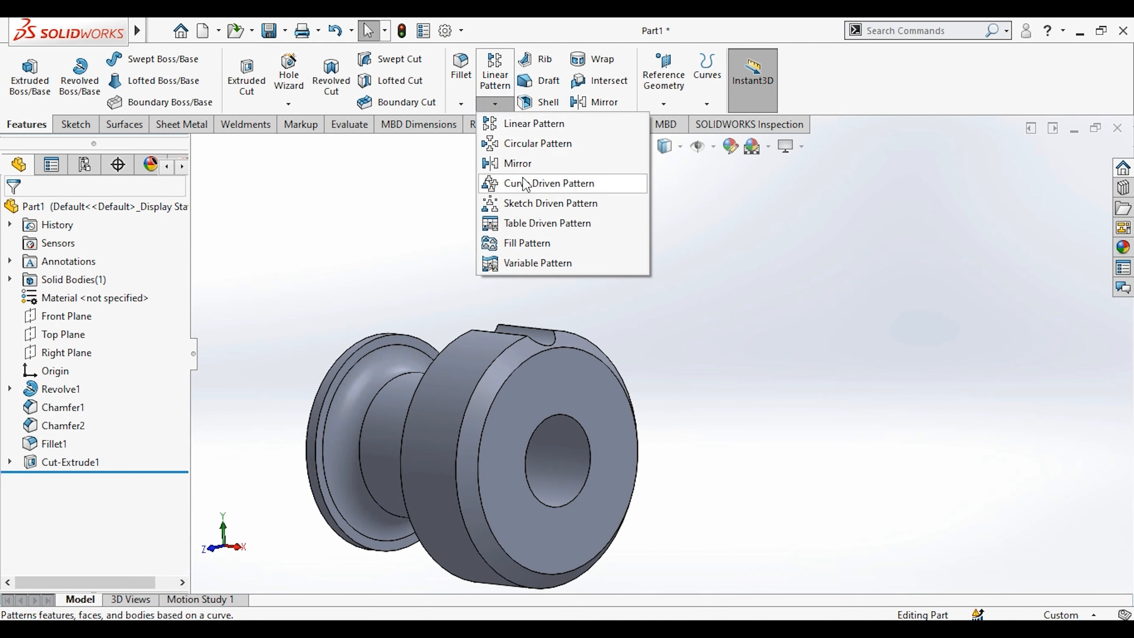
left_click(521, 145)
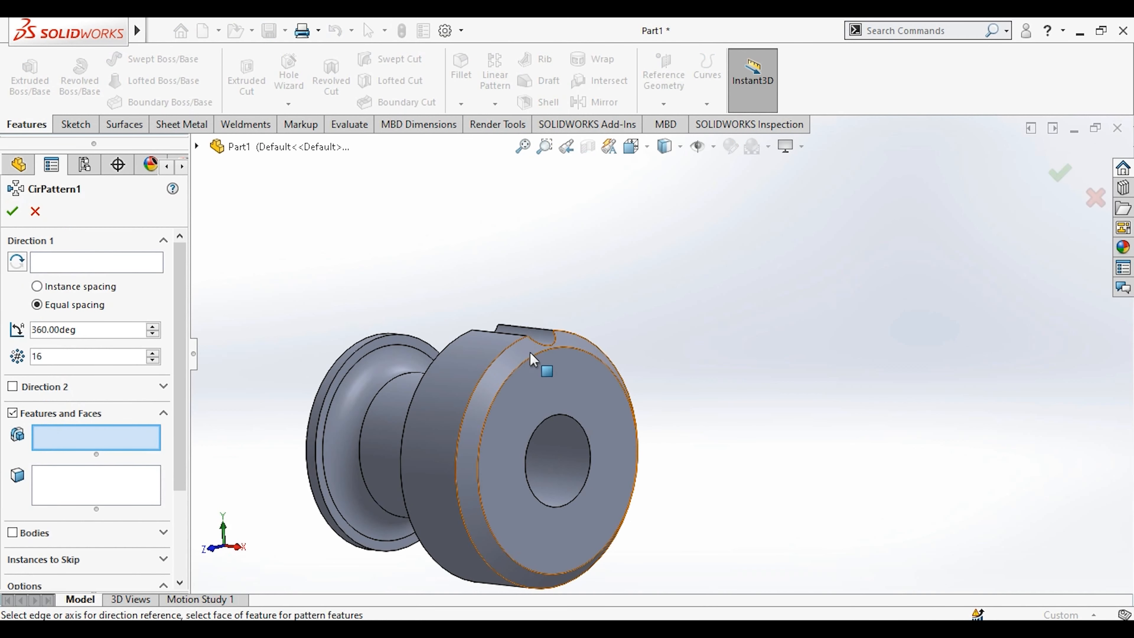
left_click(66, 268)
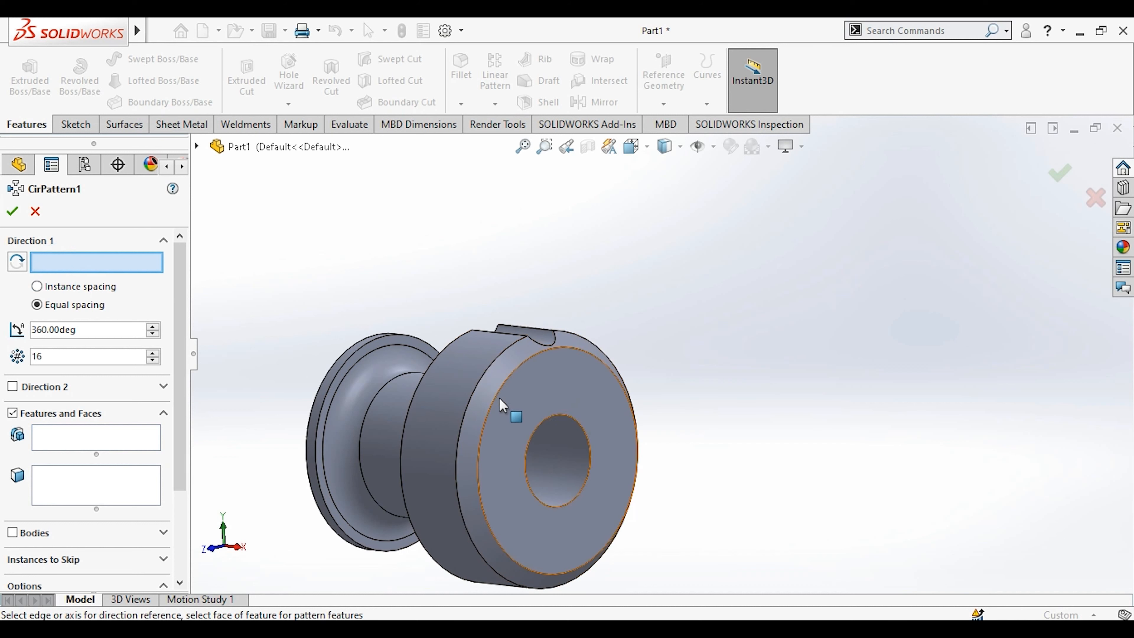
left_click(502, 390)
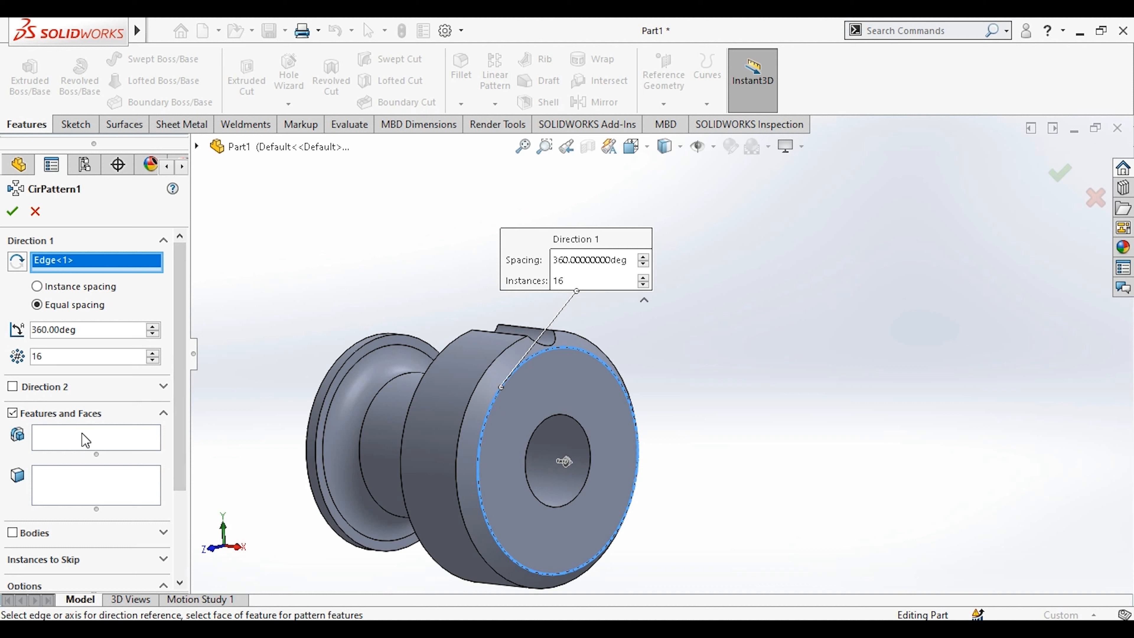
left_click(81, 432)
left_click(197, 146)
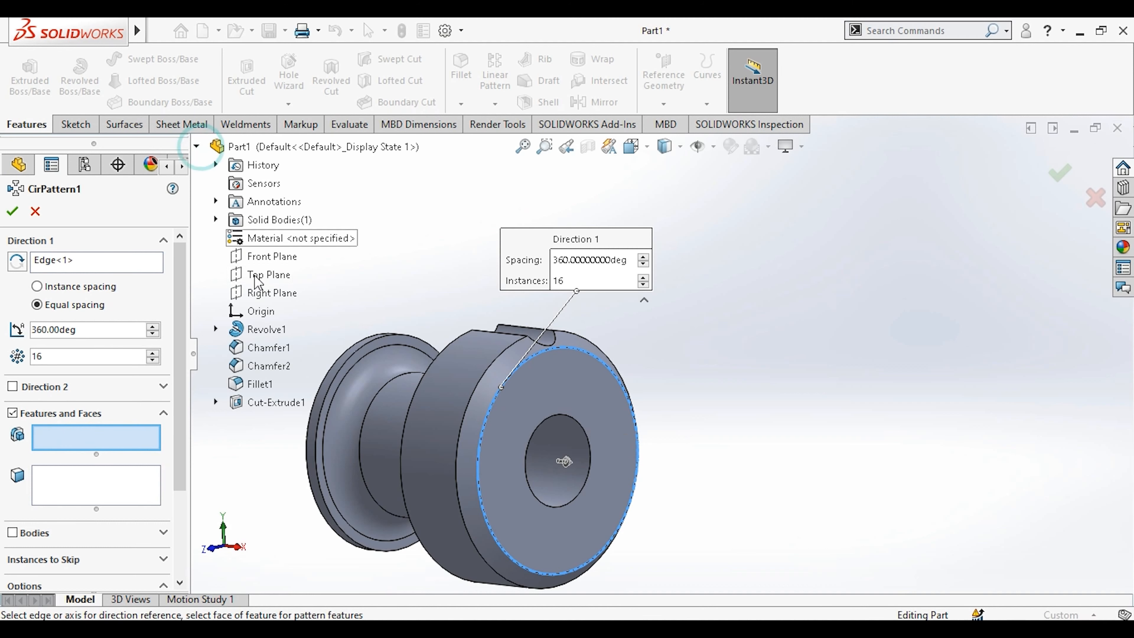
left_click(276, 401)
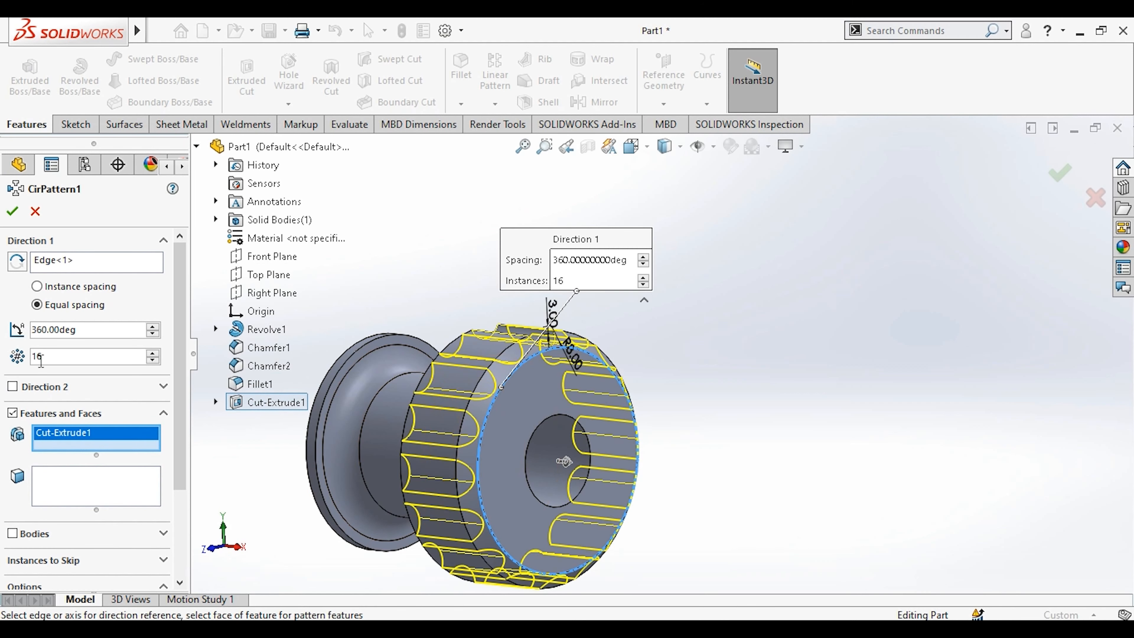
type("8")
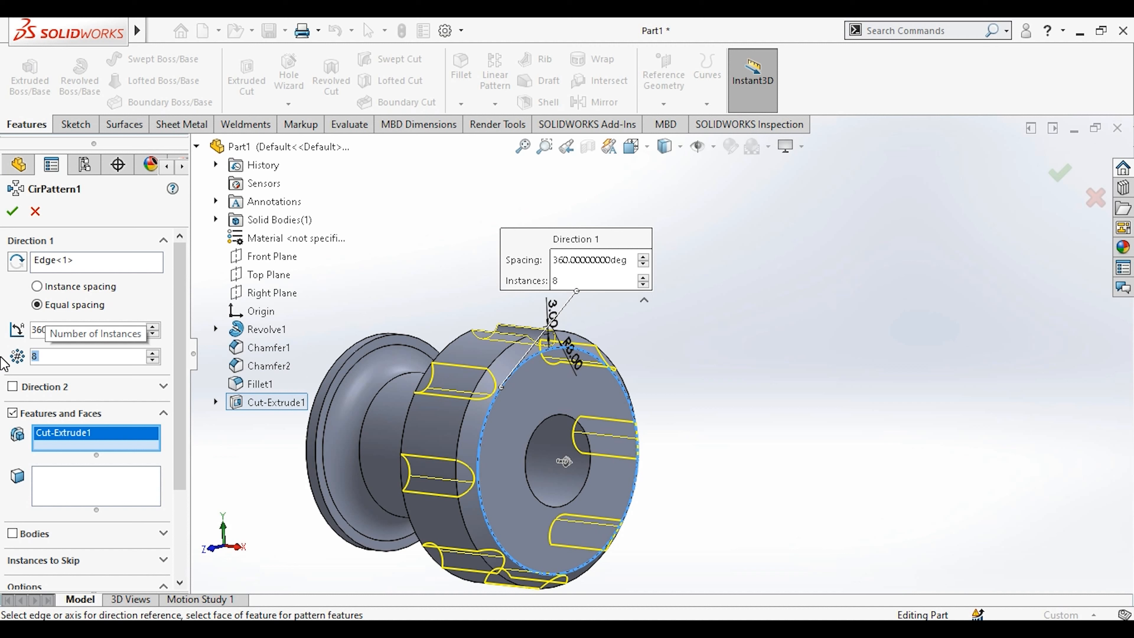
left_click(12, 211)
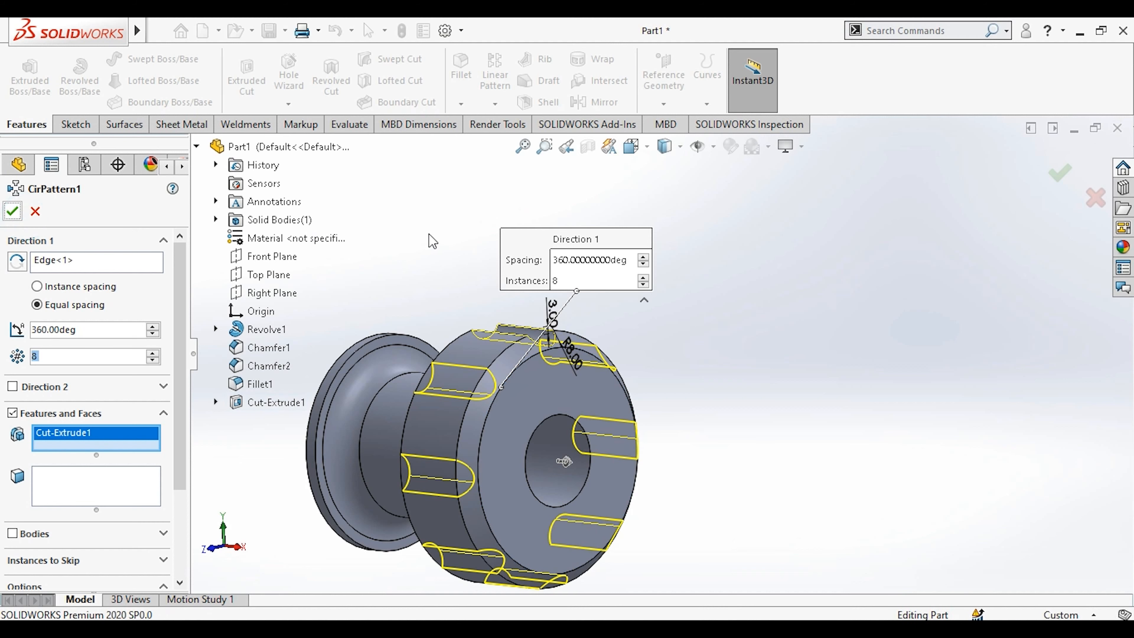
middle_click_drag(430, 241, 595, 353)
Check the exercise drawing and fillet the lengthwise edges of all the grip recesses with an 8 mm radius.
left_click(547, 635)
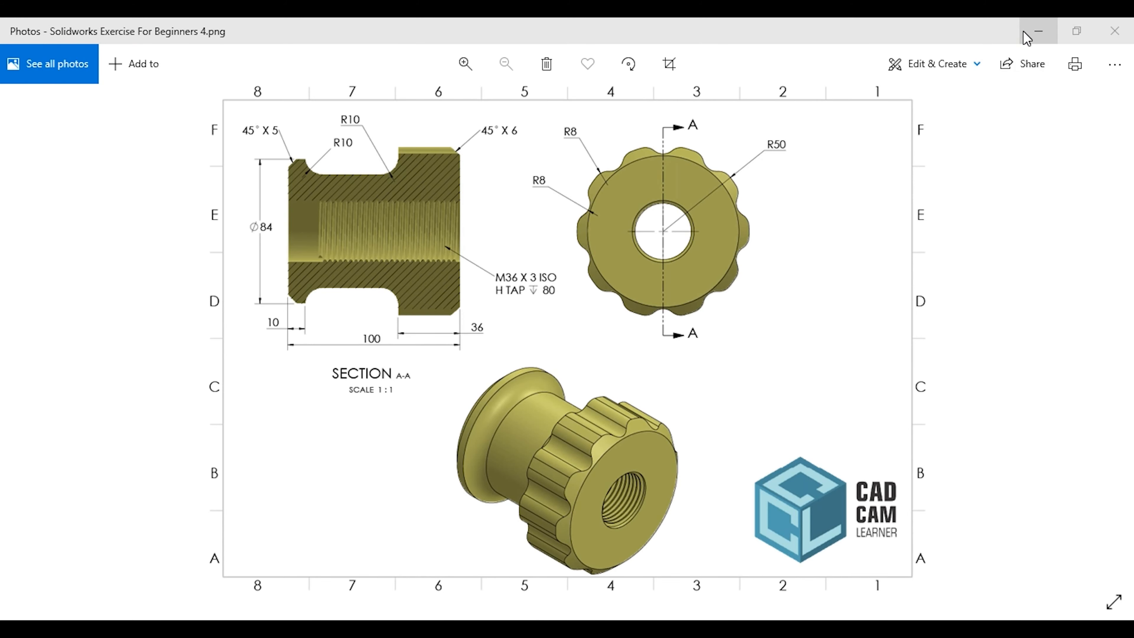
left_click(1038, 31)
scroll(693, 371, "down", 4)
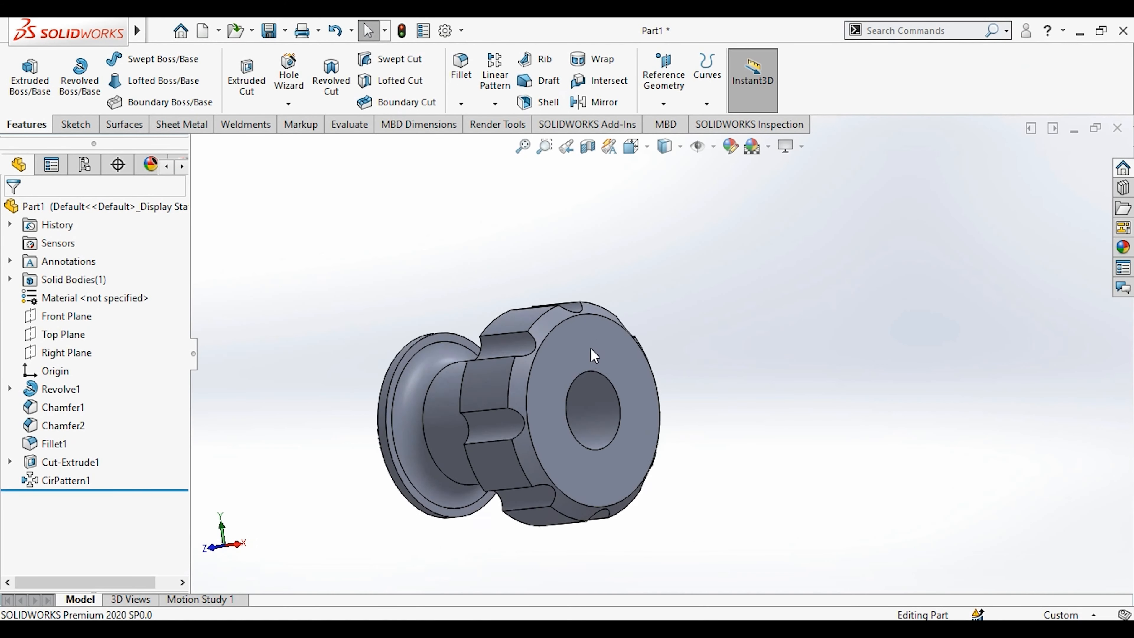
middle_click_drag(561, 295, 557, 315)
left_click(464, 103)
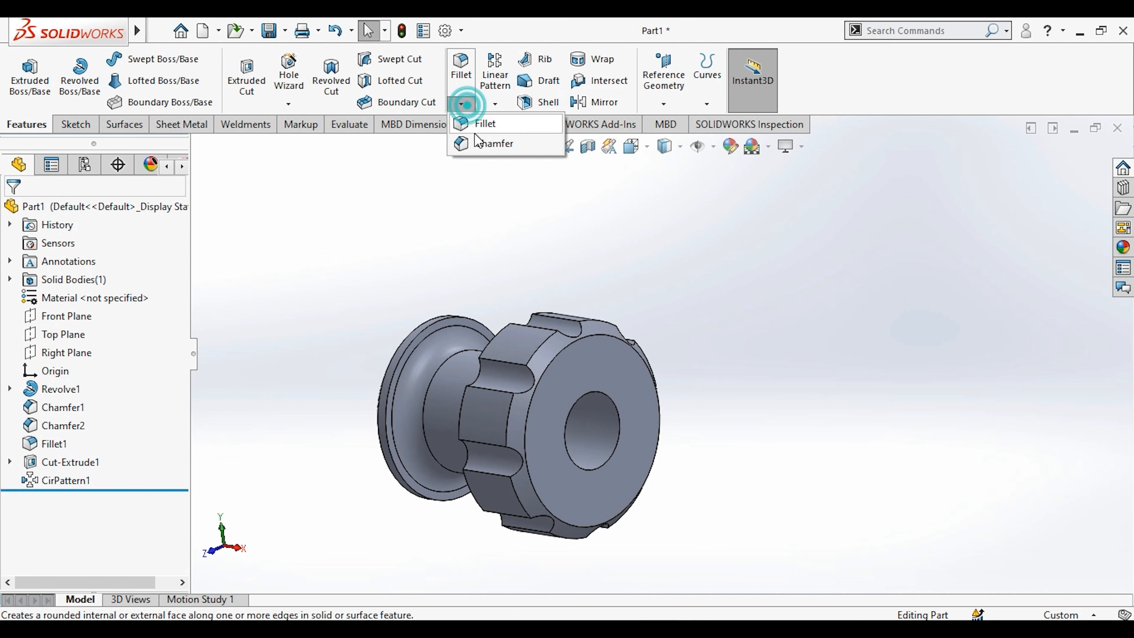
left_click(476, 128)
scroll(542, 357, "down", 5)
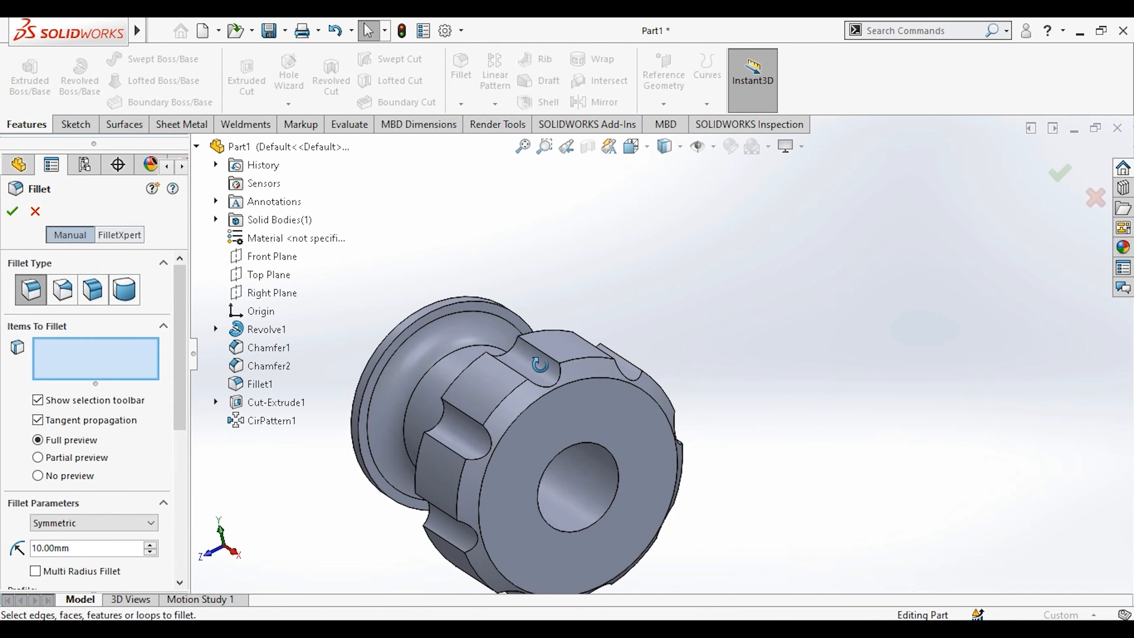
middle_click_drag(542, 358, 525, 364)
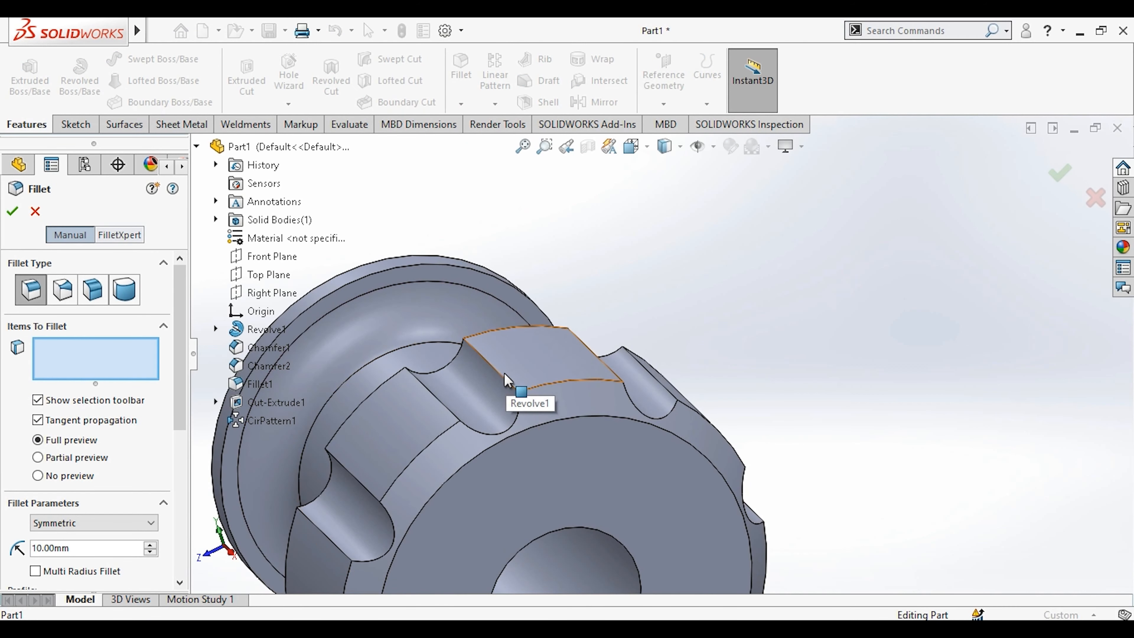
left_click(505, 381)
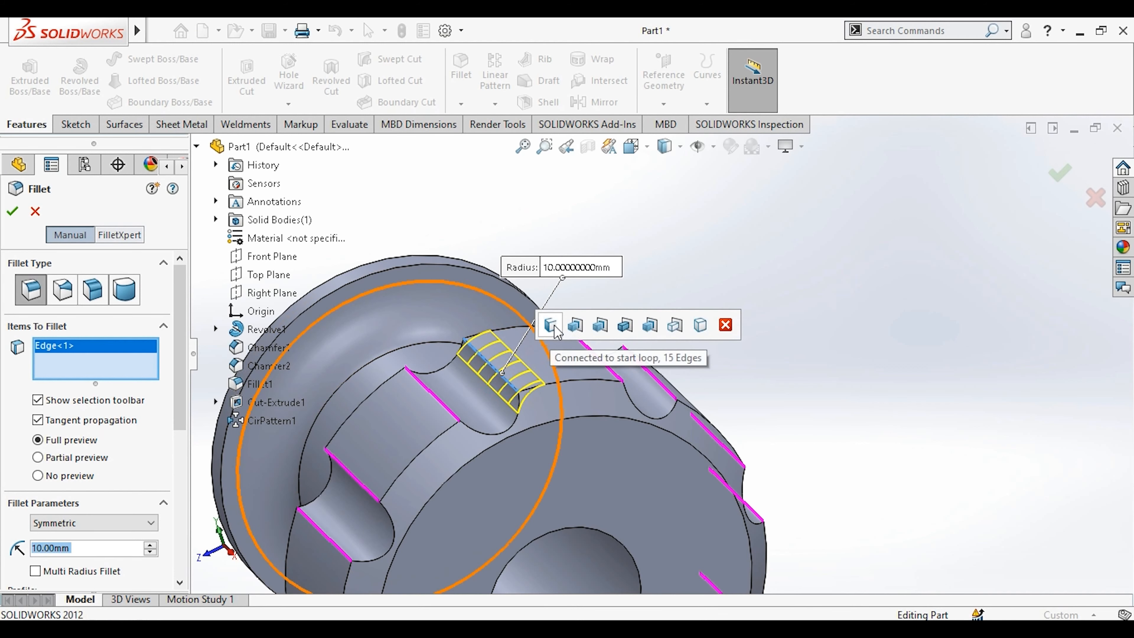
left_click(552, 326)
scroll(636, 402, "up", 5)
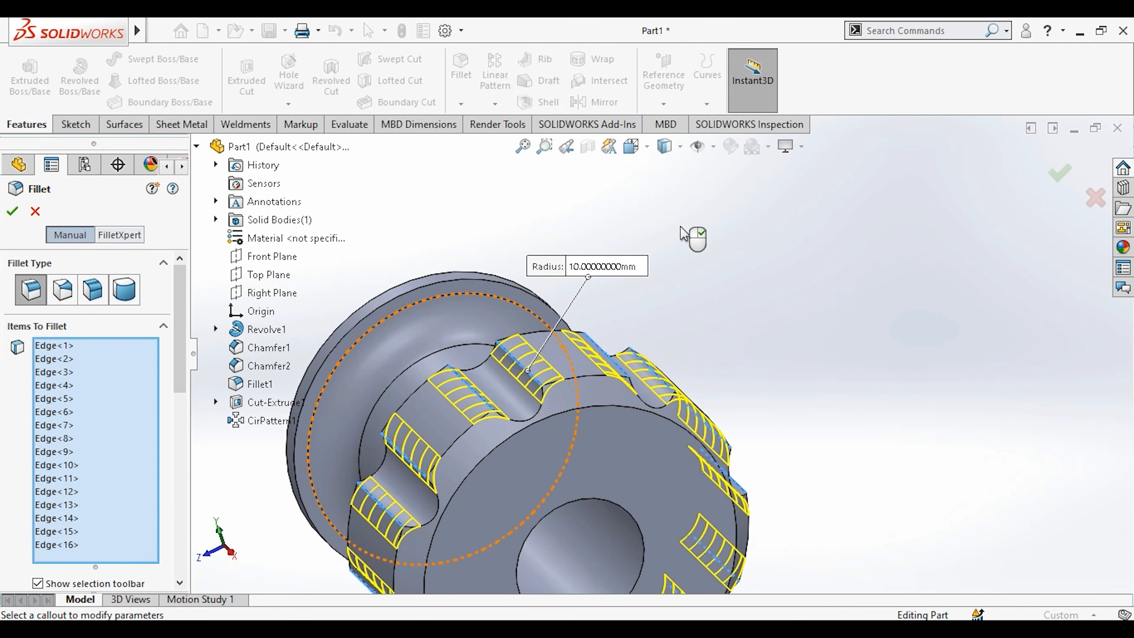
scroll(636, 402, "down", 3)
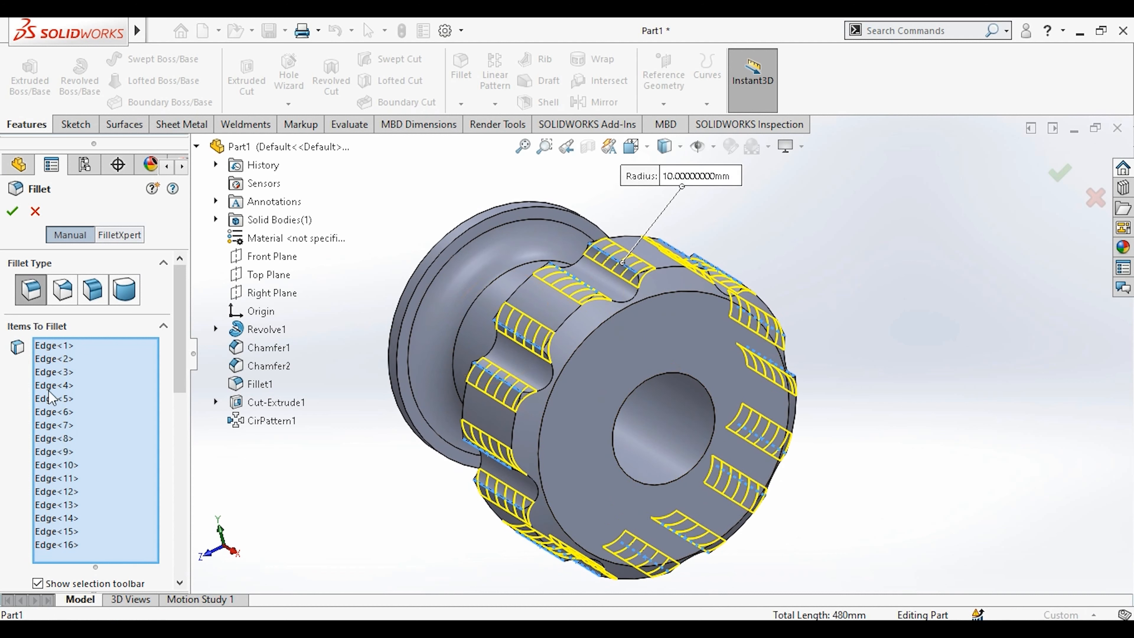
left_click_drag(181, 357, 177, 457)
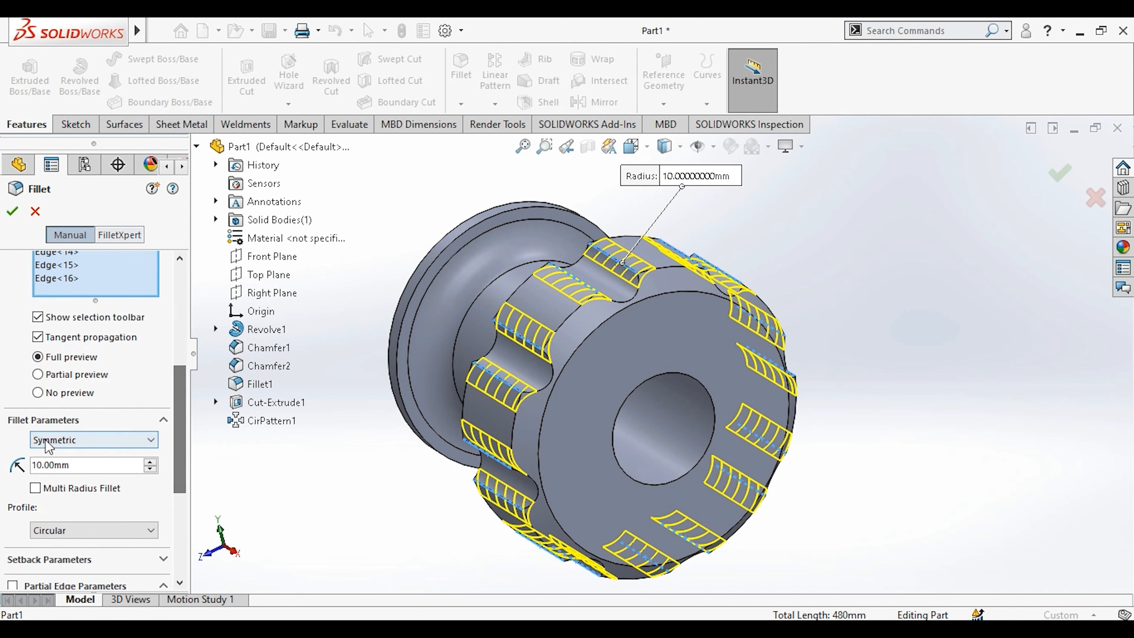
left_click(88, 465)
type("8")
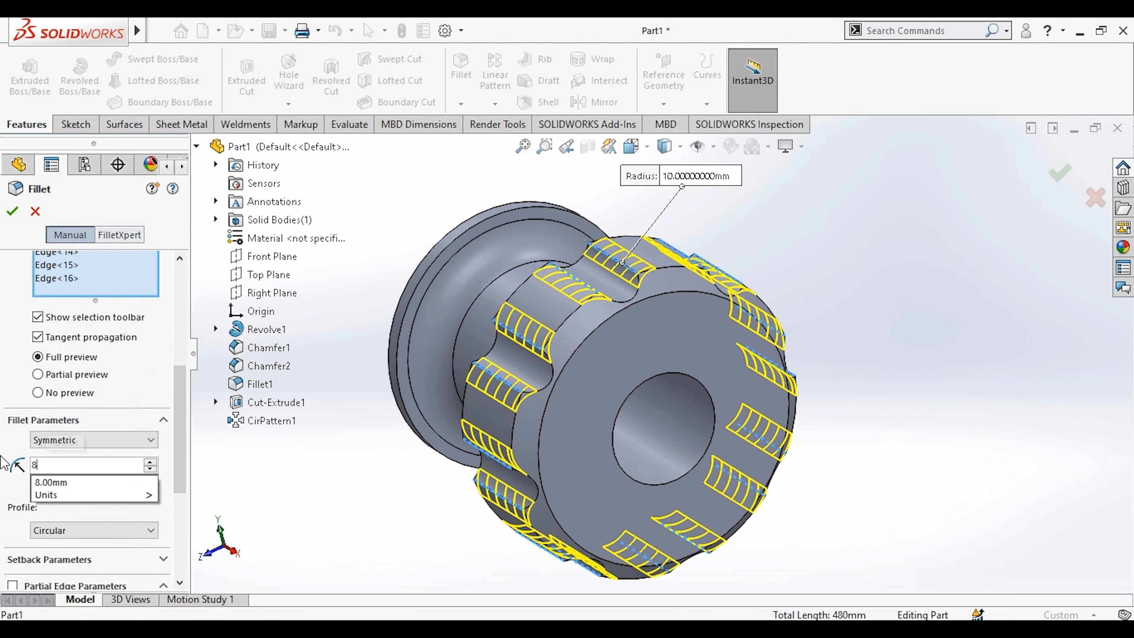
key("Return")
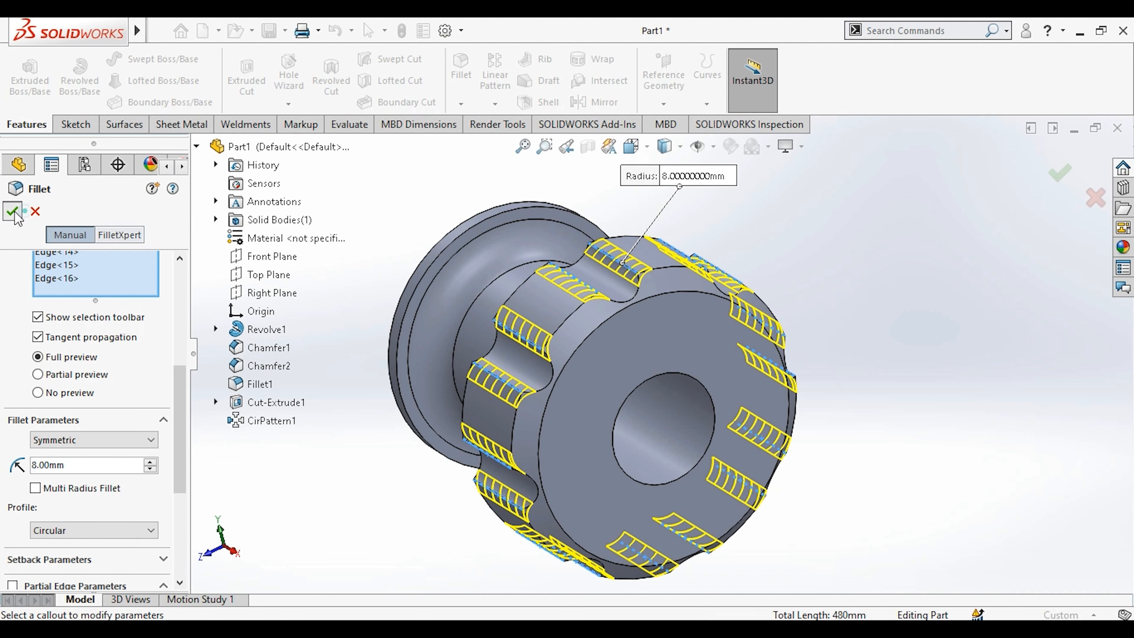
left_click(13, 213)
Start a Metric Die thread of size M36x3.0 on the bore's circular edge at the large flange's end face.
middle_click_drag(374, 248, 361, 315)
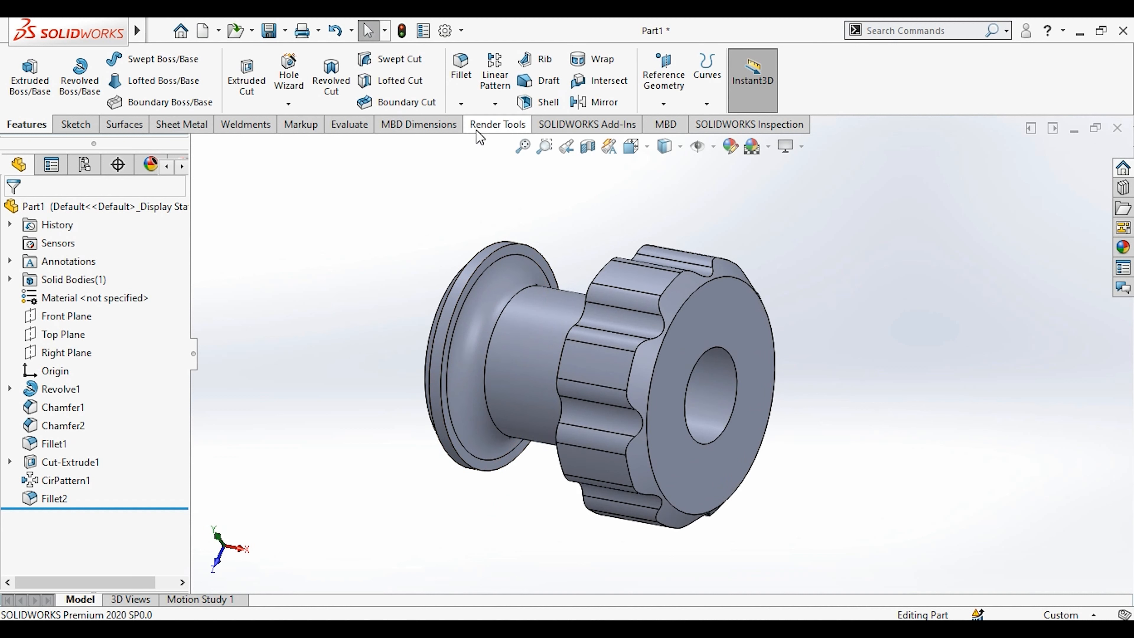
left_click(289, 104)
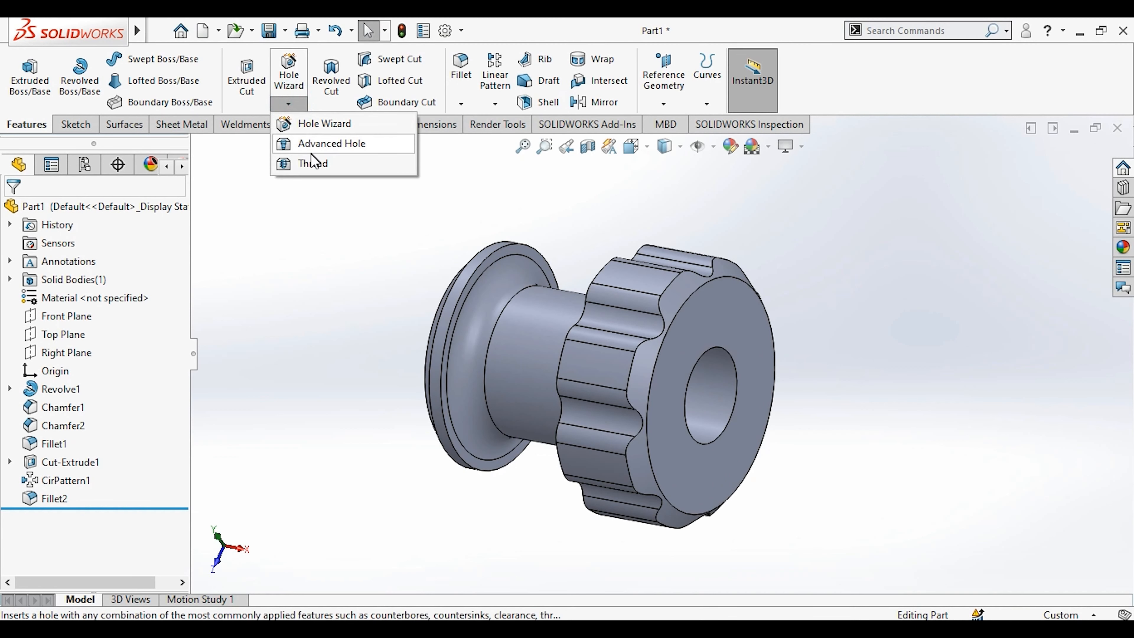
left_click(312, 163)
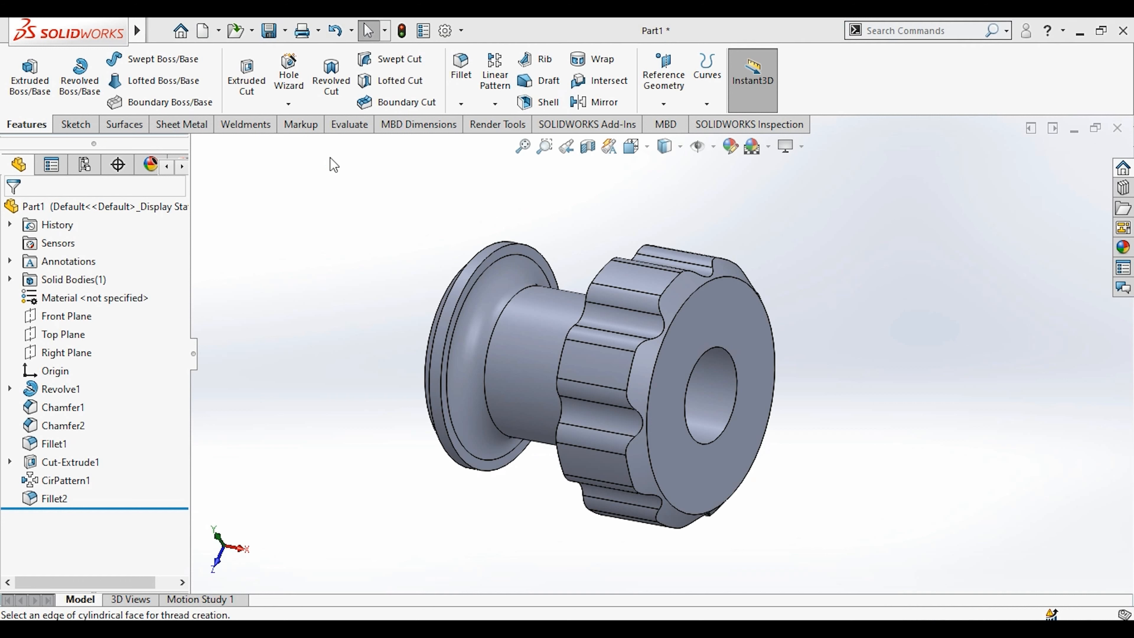
left_click(668, 347)
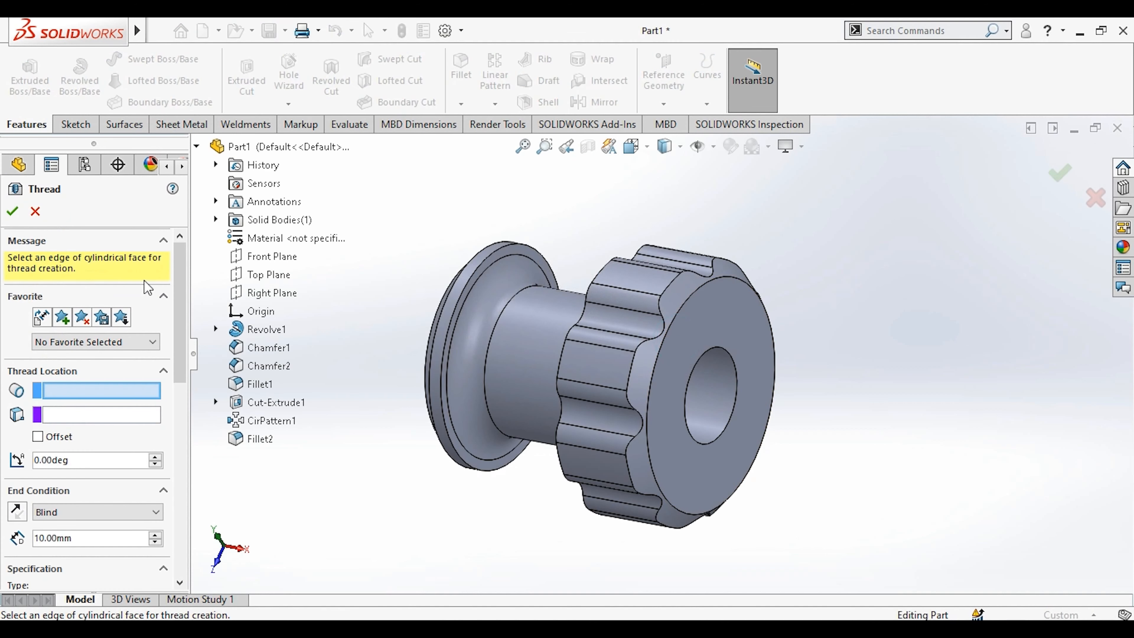
left_click(715, 441)
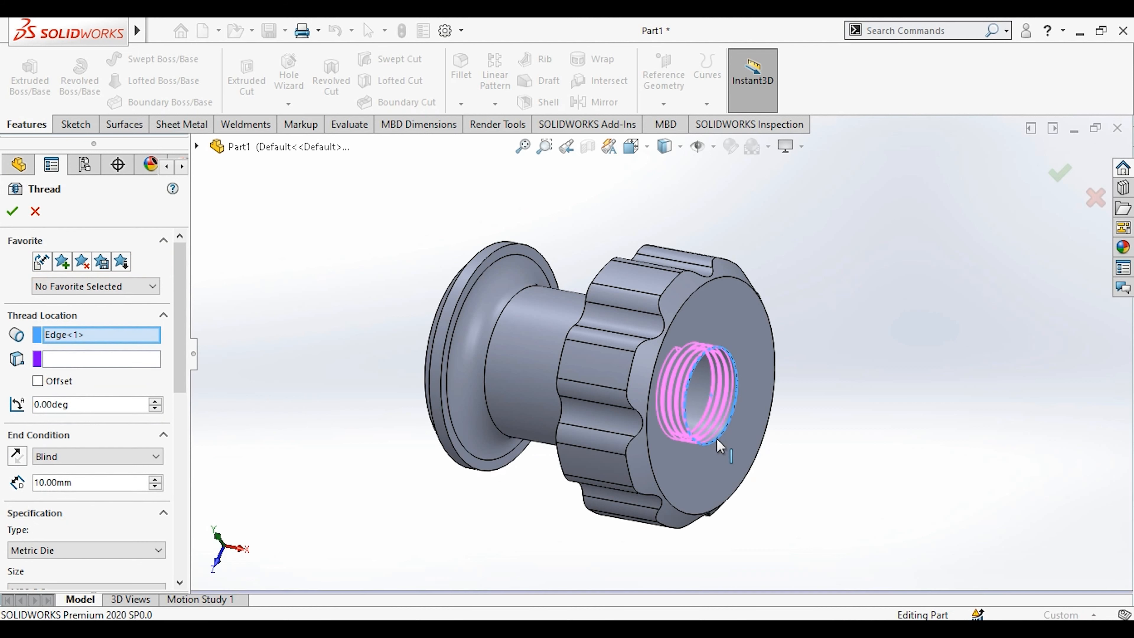
scroll(182, 372, "down", 5)
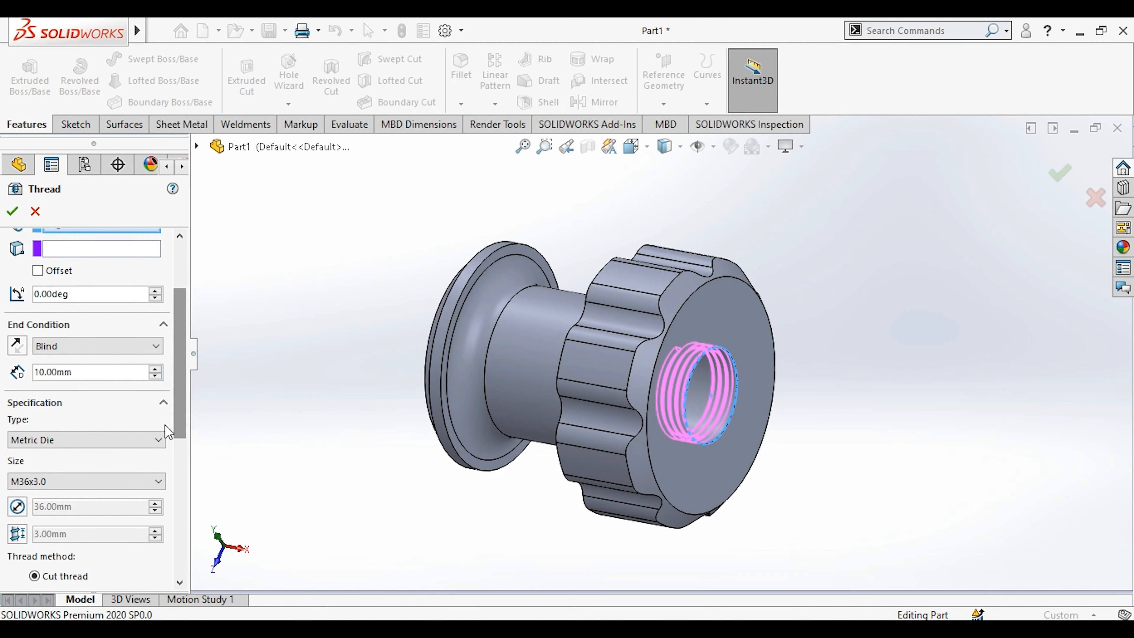
left_click(67, 481)
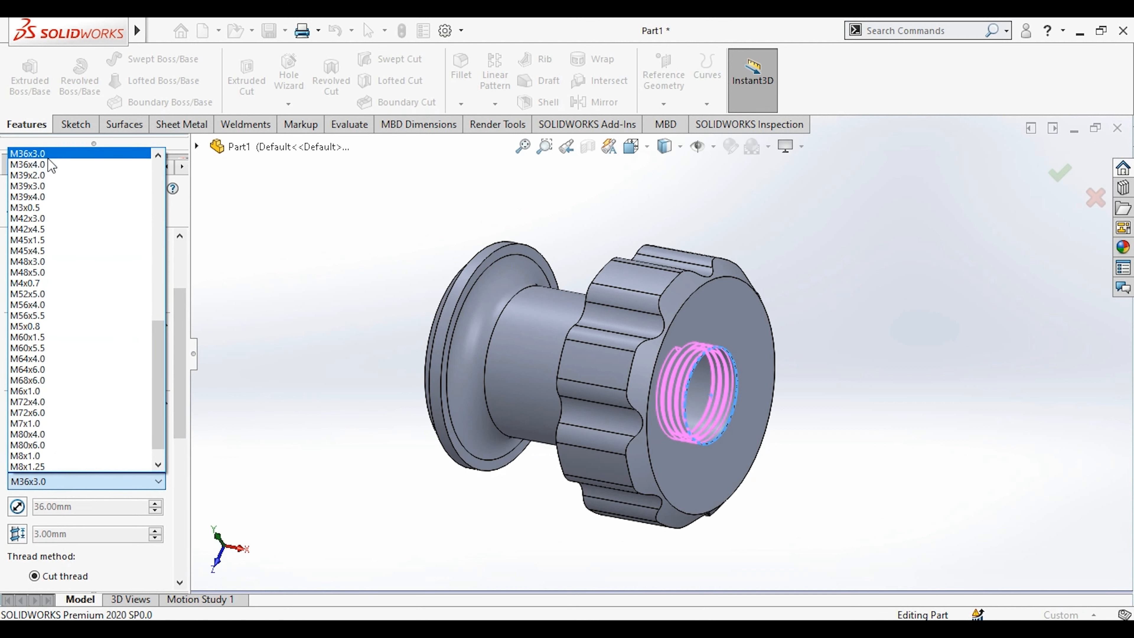
left_click(47, 161)
Set the thread's blind depth to 80 mm, choose the Extrude thread method, and create the thread.
left_click(83, 375)
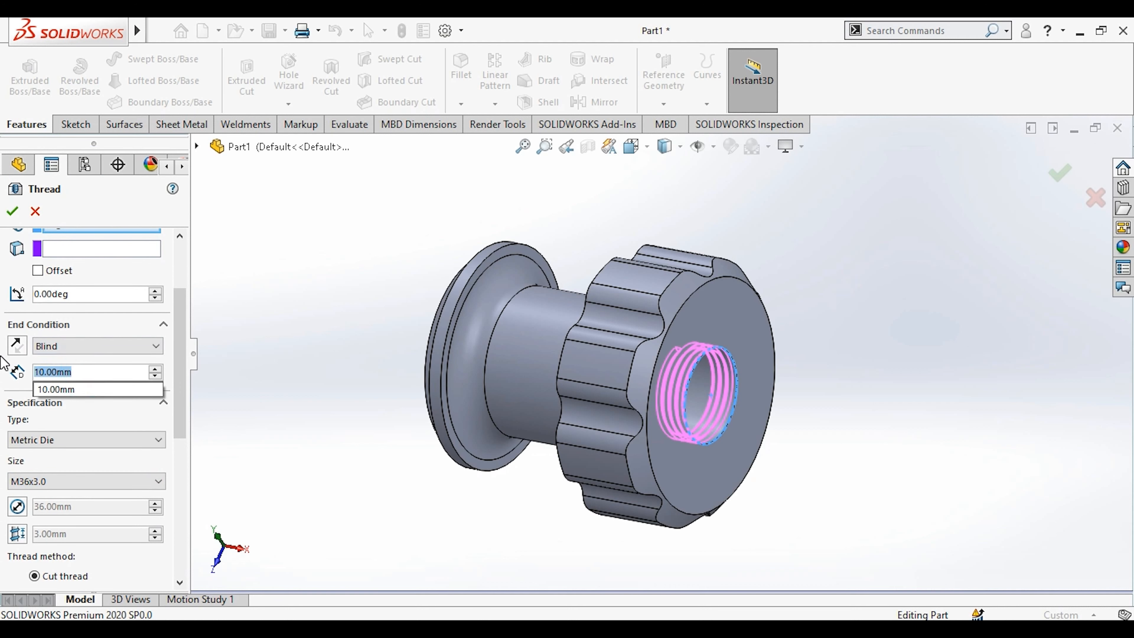
type("80")
key("Return")
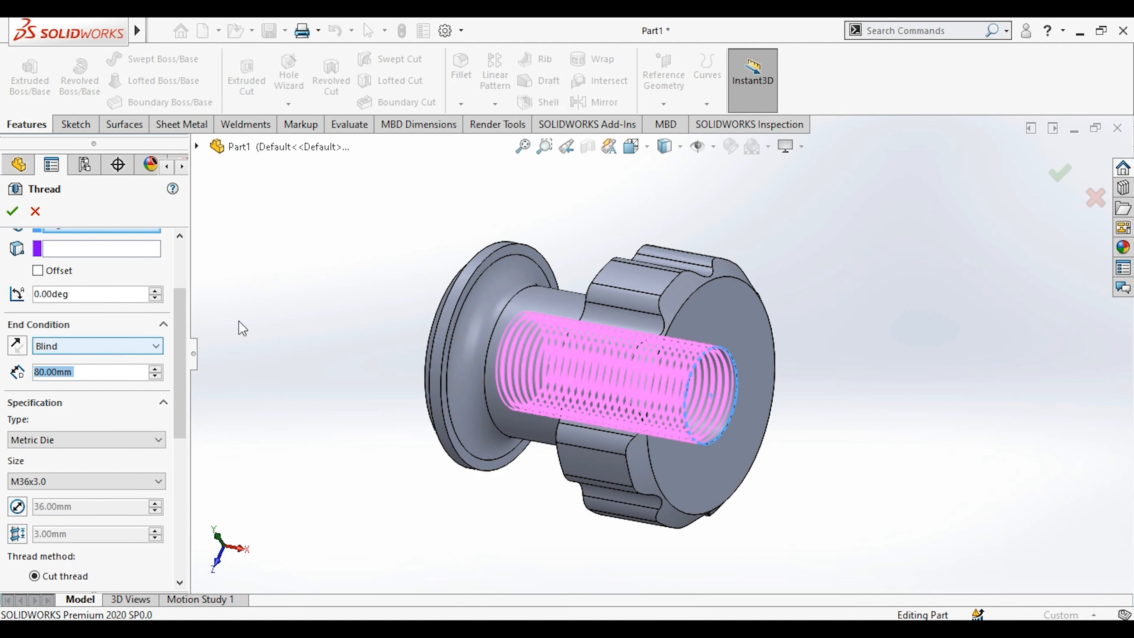
left_click_drag(183, 336, 181, 381)
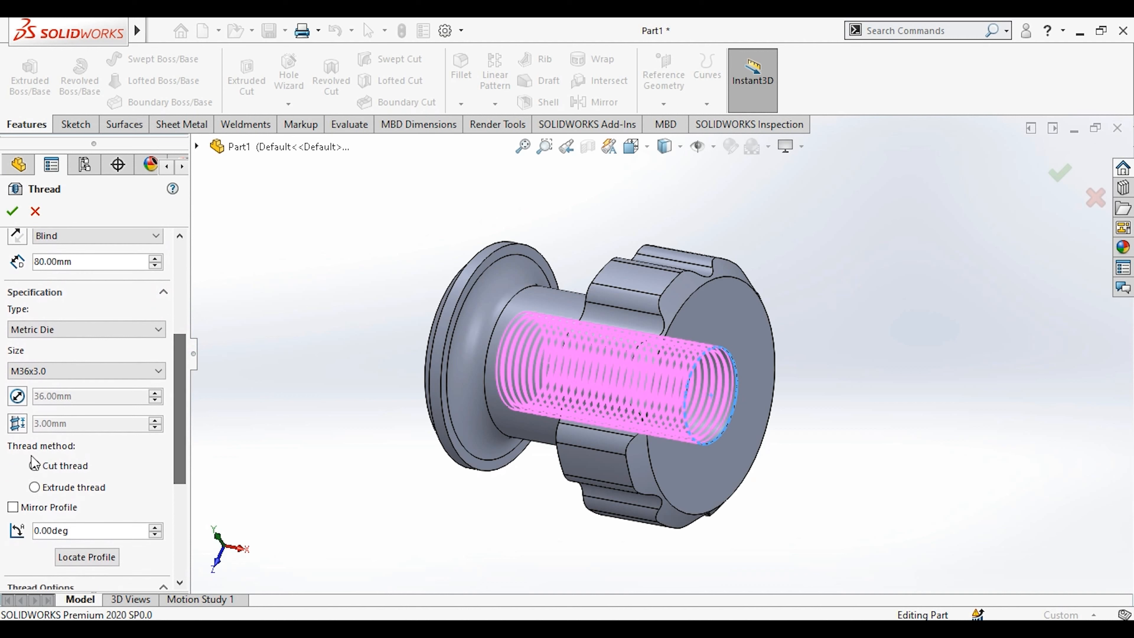
left_click(38, 482)
left_click_drag(183, 422, 183, 328)
scroll(591, 336, "up", 6)
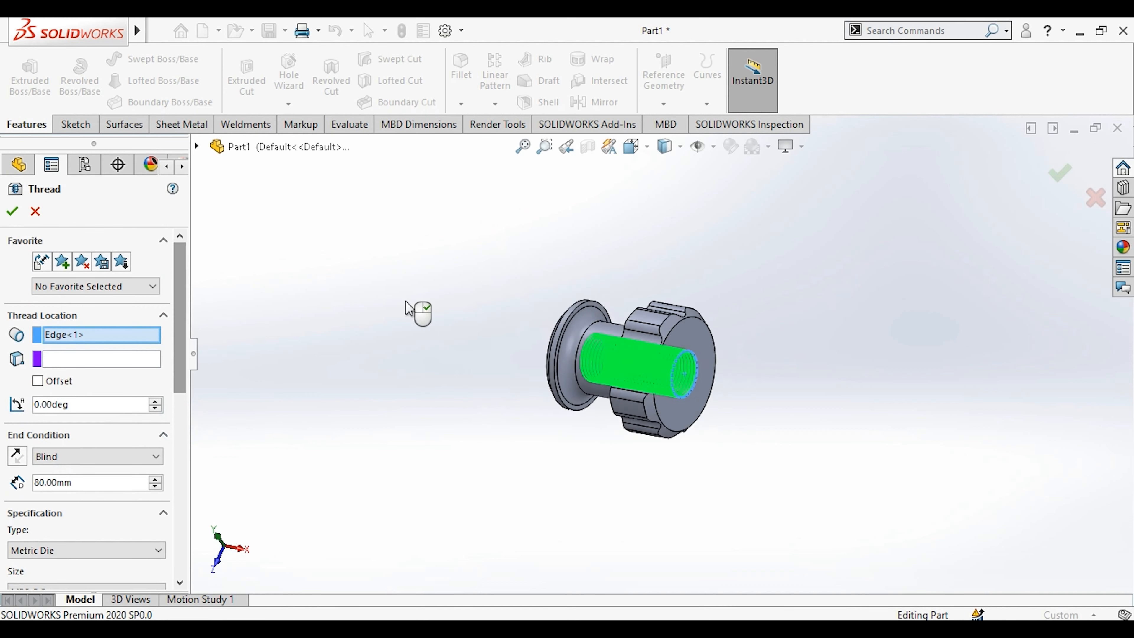
scroll(625, 357, "down", 6)
middle_click_drag(684, 377, 631, 427)
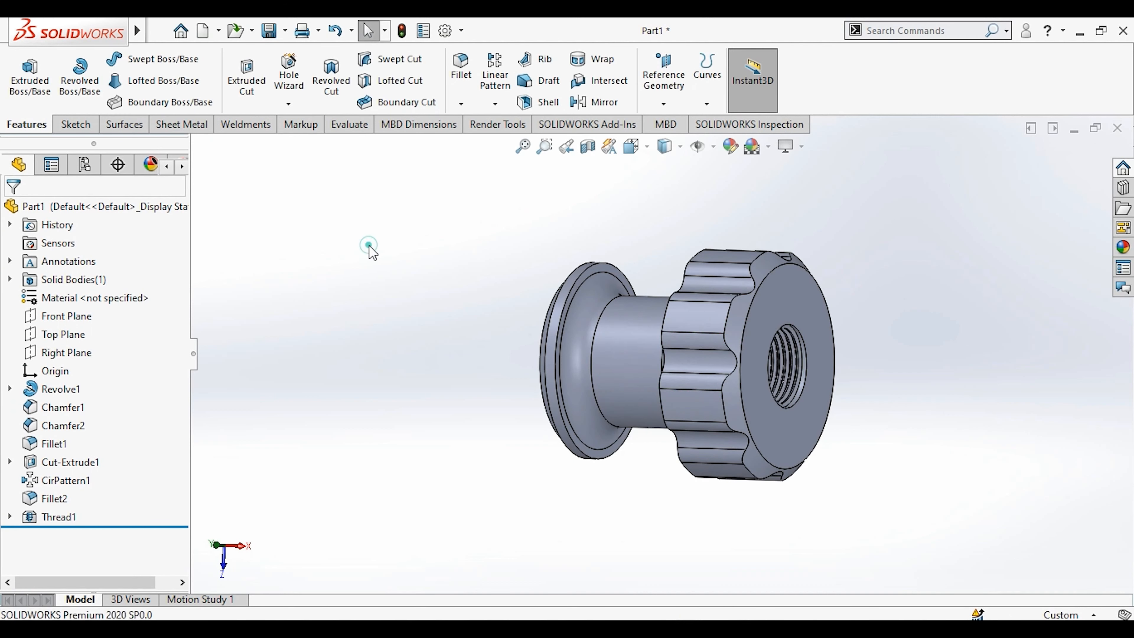
Edit the whole part's appearance, try several standard palette colours, and settle on pale yellow.
scroll(789, 347, "down", 3)
middle_click_drag(790, 347, 788, 358)
scroll(789, 355, "up", 2)
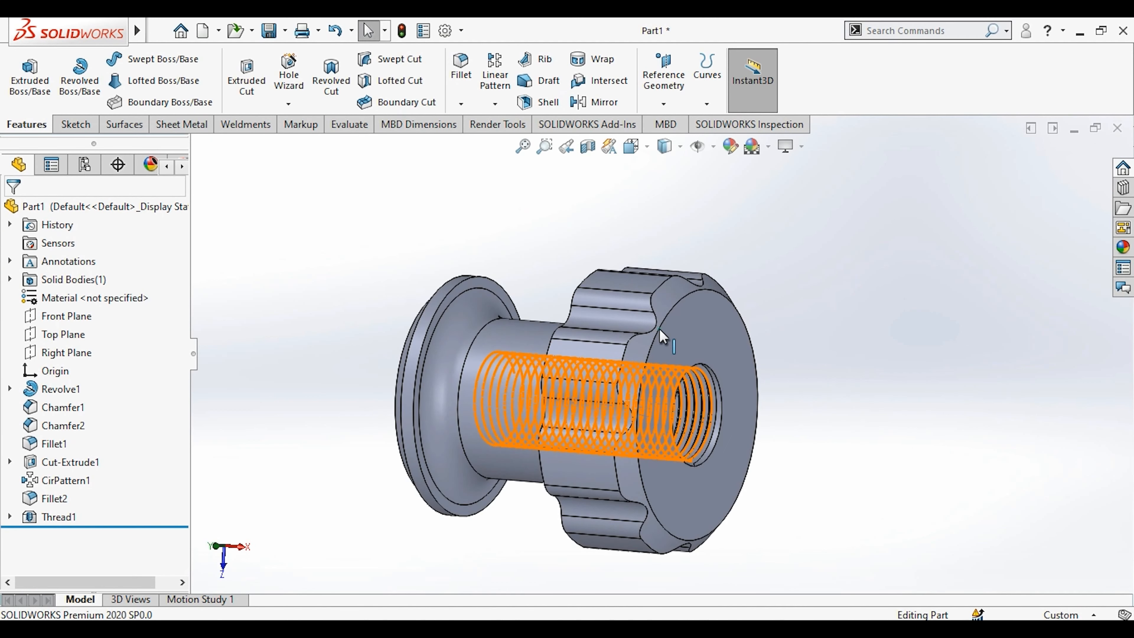
left_click(672, 335)
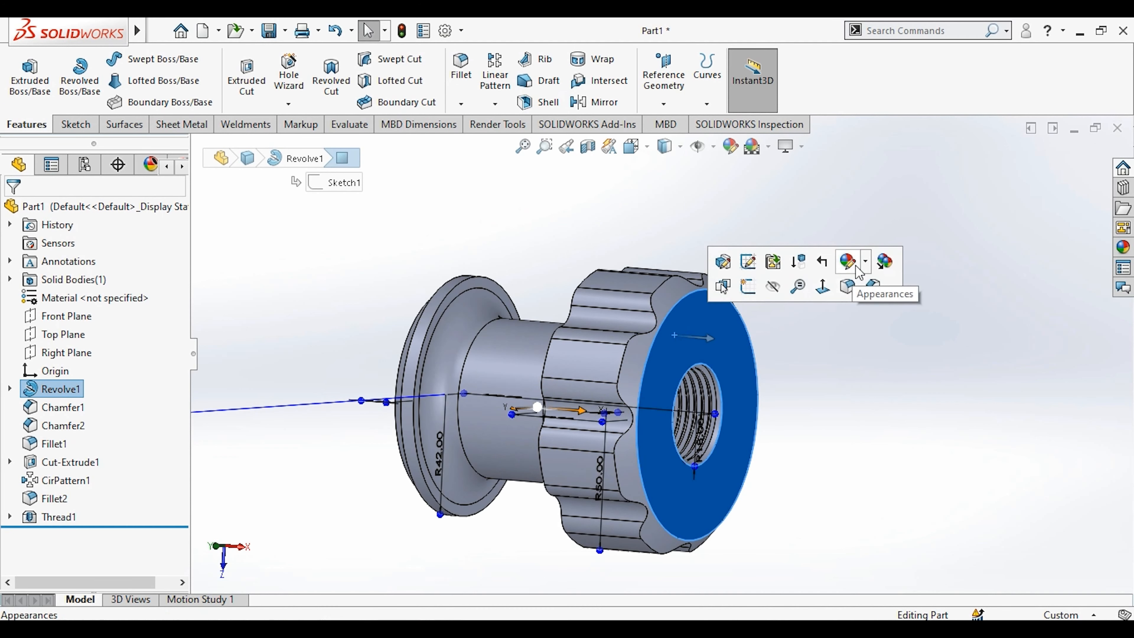
left_click(855, 266)
left_click(888, 356)
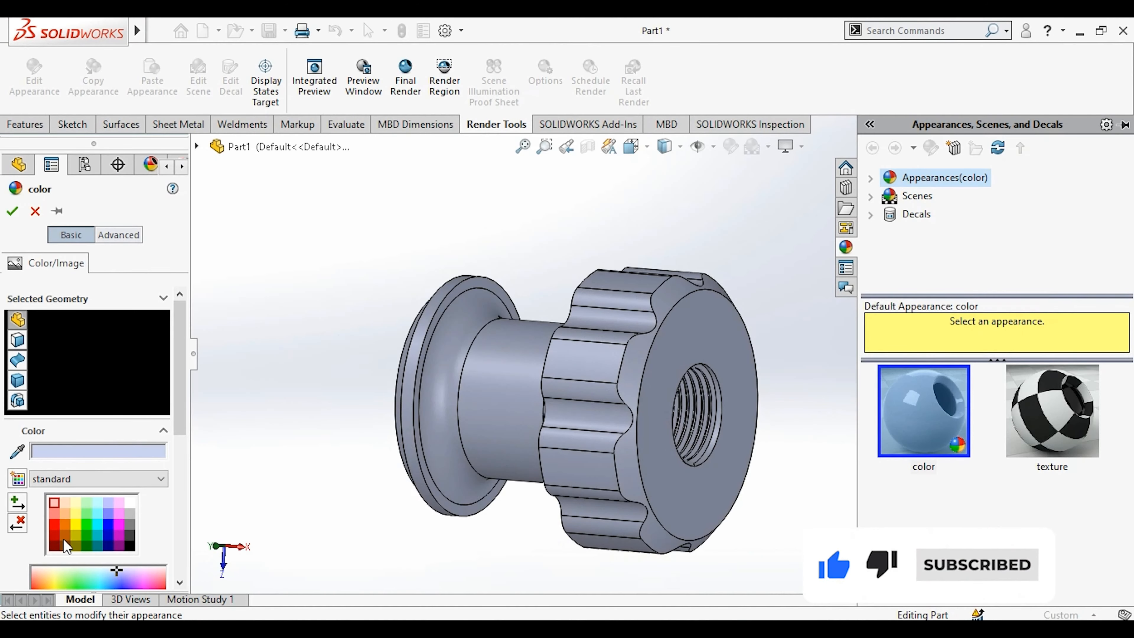
left_click(74, 531)
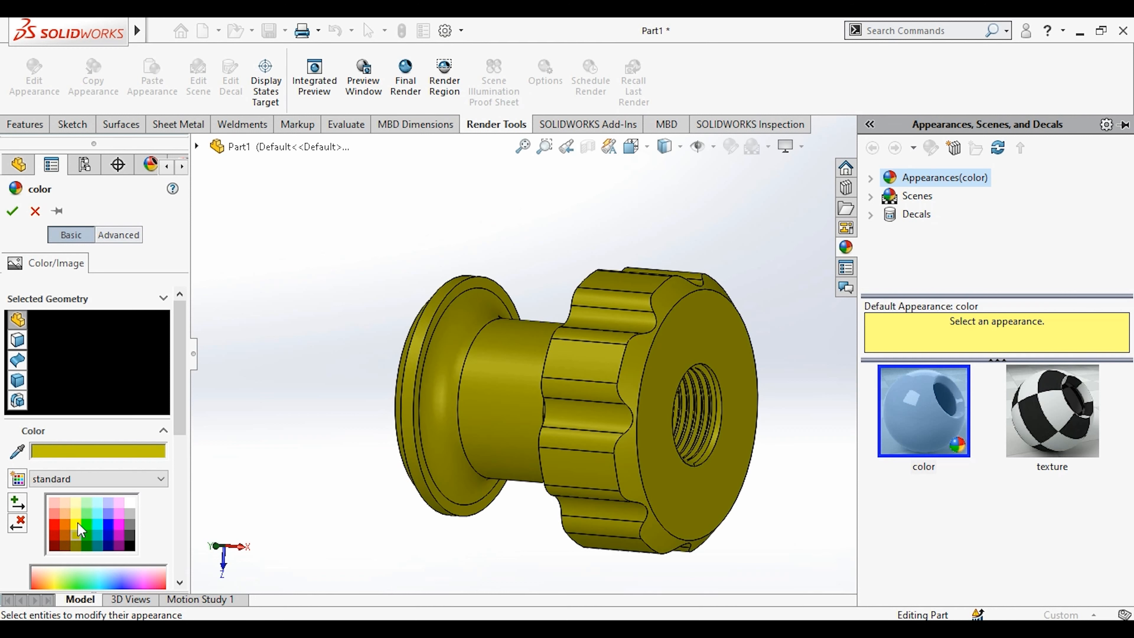
left_click(78, 523)
left_click(64, 529)
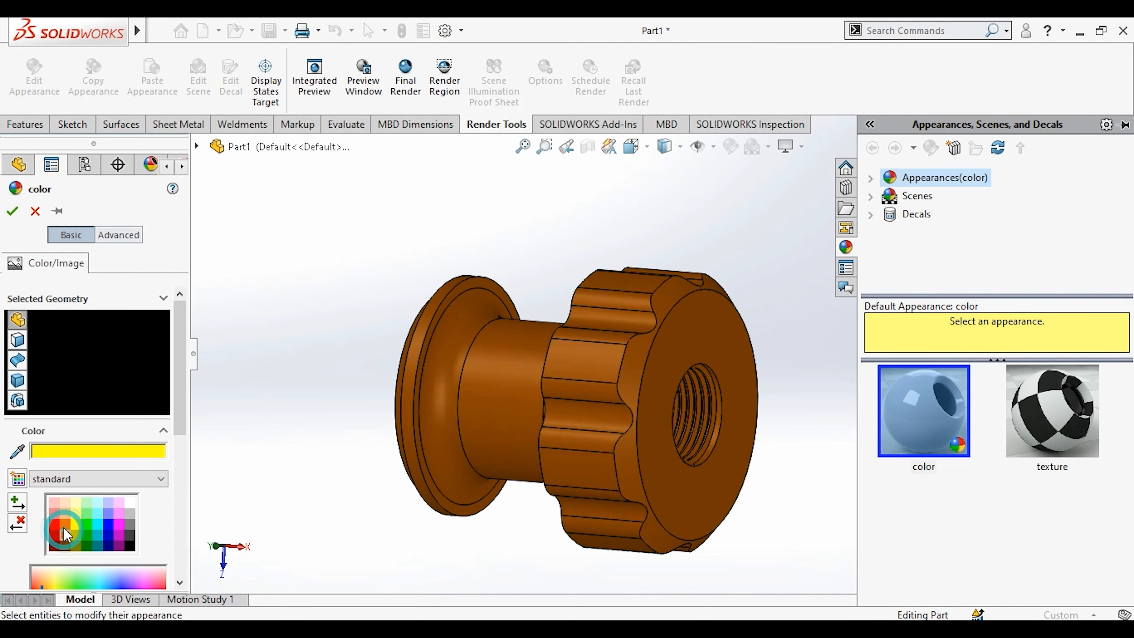
left_click(62, 523)
left_click(58, 513)
left_click(76, 513)
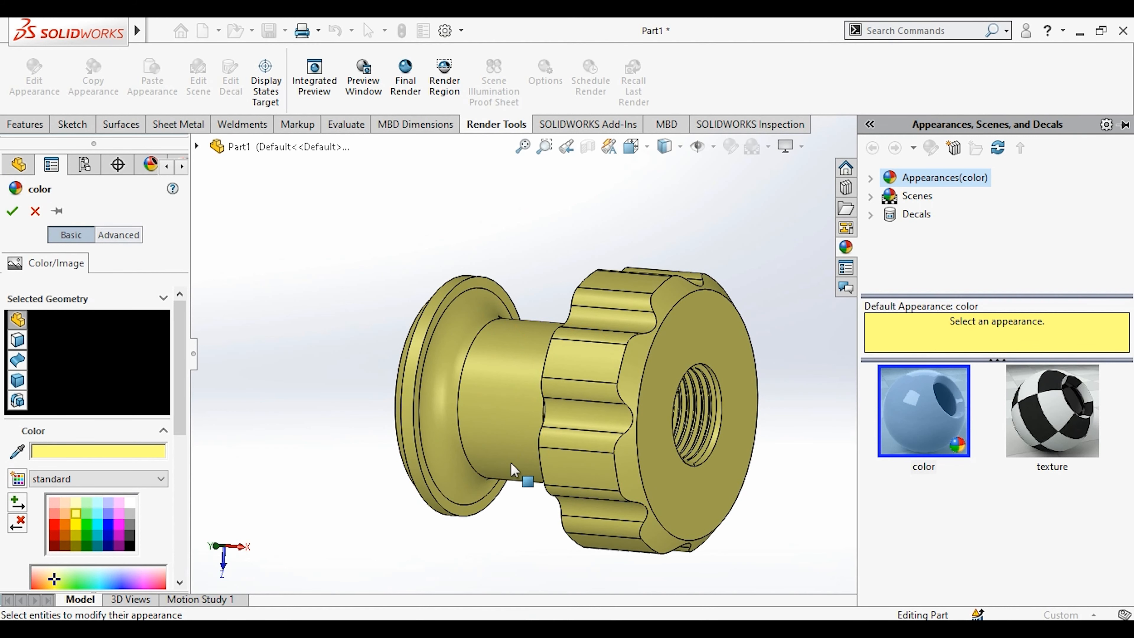
Accept the colour and create a planar section view through the knob on the Top Plane with a 4 mm offset.
scroll(587, 368, "up", 1)
middle_click_drag(585, 368, 564, 414)
scroll(581, 422, "down", 3)
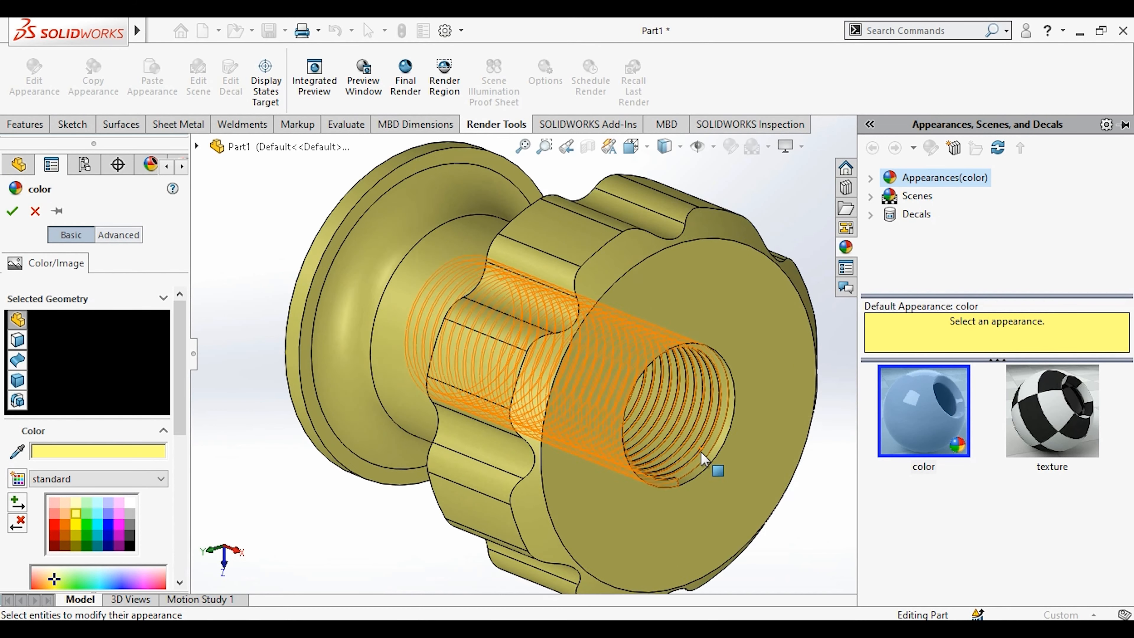
left_click(301, 219)
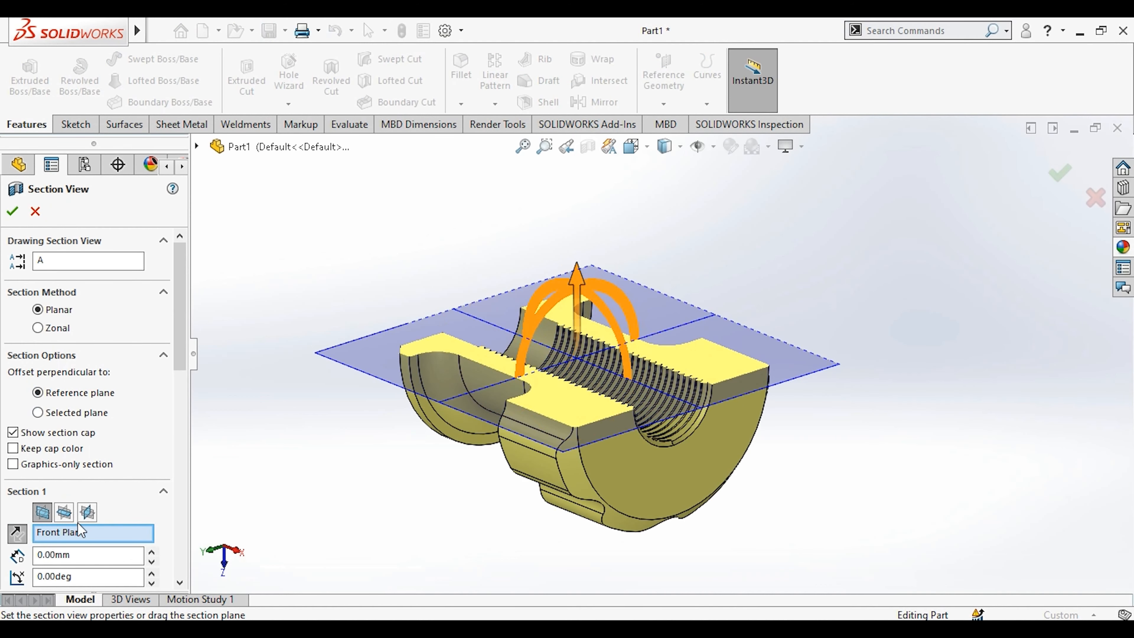
left_click(64, 512)
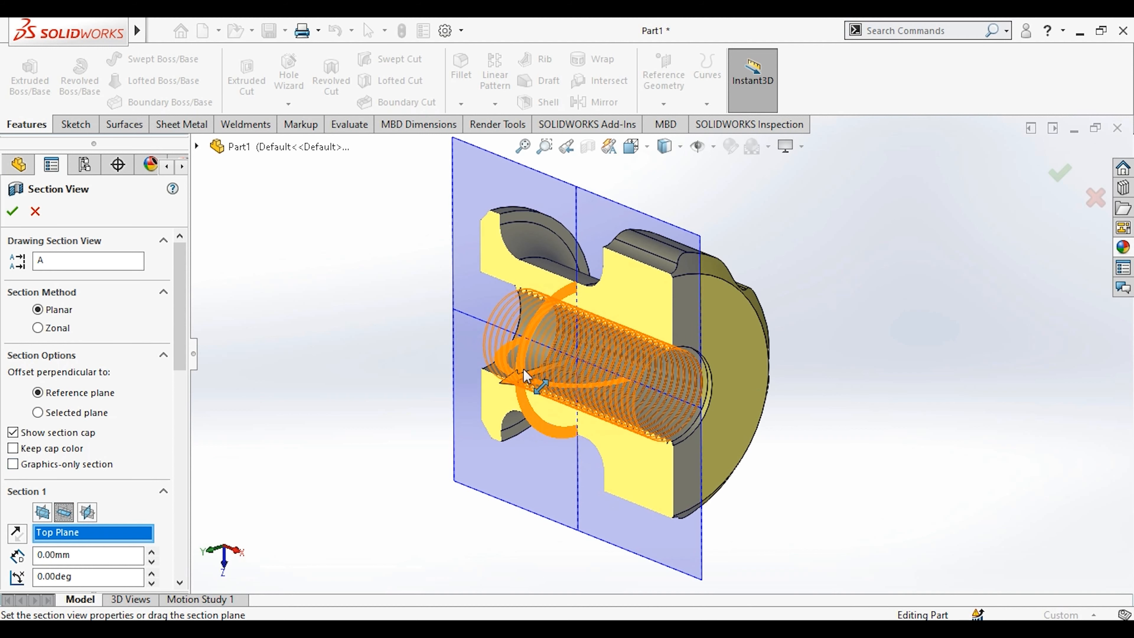
mouse_move(522, 384)
left_mouse_down()
mouse_move(519, 375)
mouse_move(413, 385)
mouse_move(309, 417)
mouse_move(739, 365)
mouse_move(506, 397)
mouse_move(435, 422)
mouse_move(392, 413)
mouse_move(518, 403)
left_mouse_up()
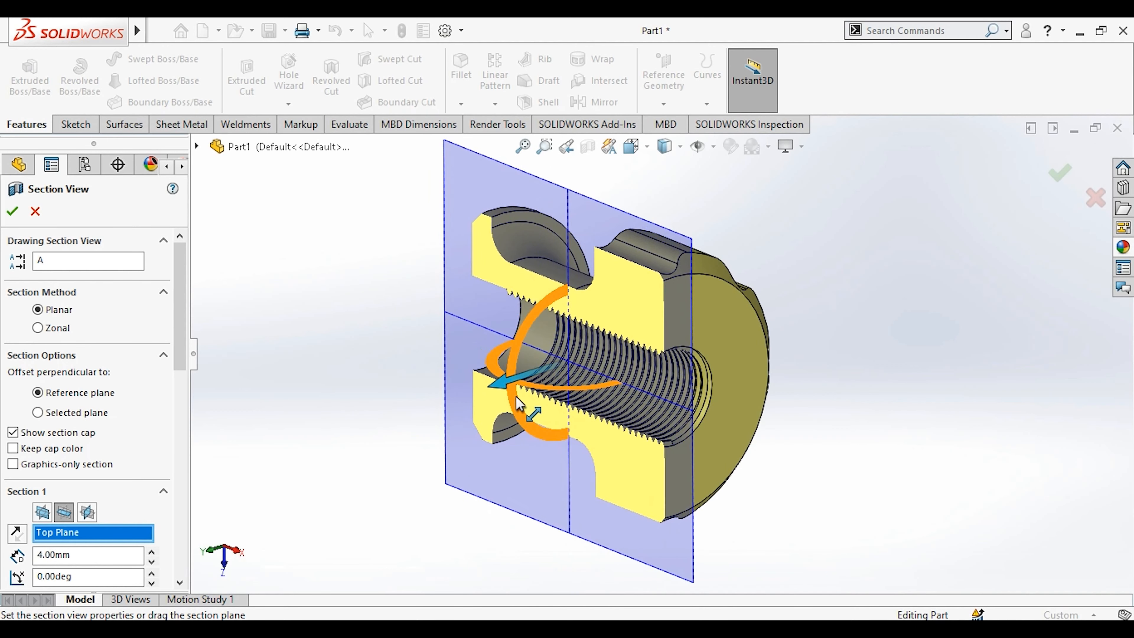
left_click(12, 212)
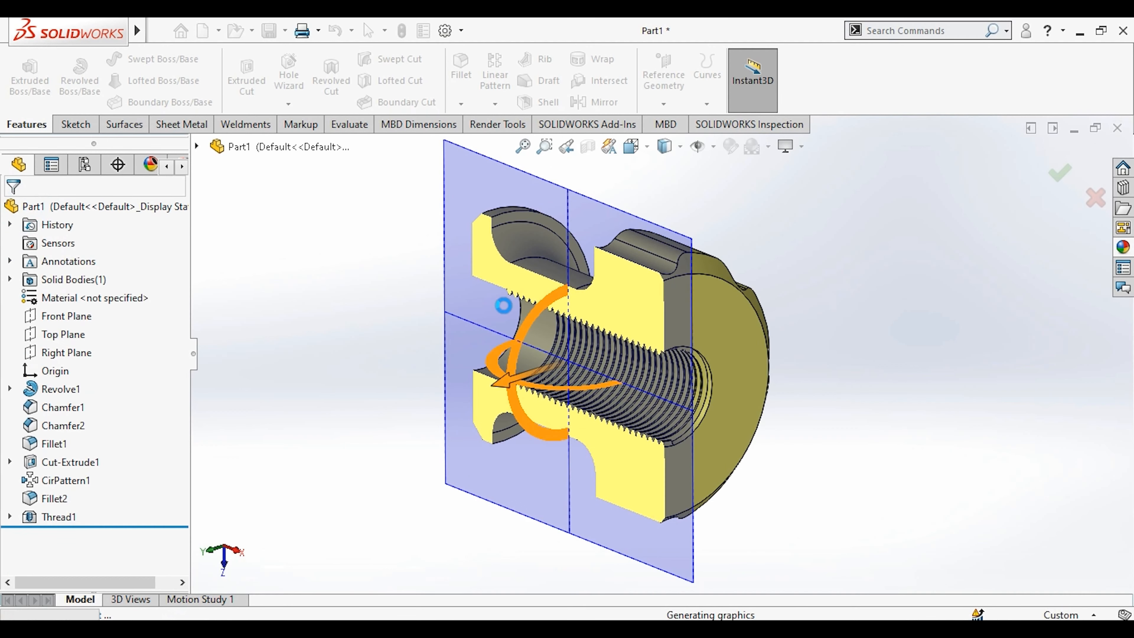
Examine the thread profile and its run-out inside the sectioned bore from several angles.
scroll(491, 299, "down", 1)
middle_click_drag(493, 300, 519, 192)
scroll(711, 306, "down", 2)
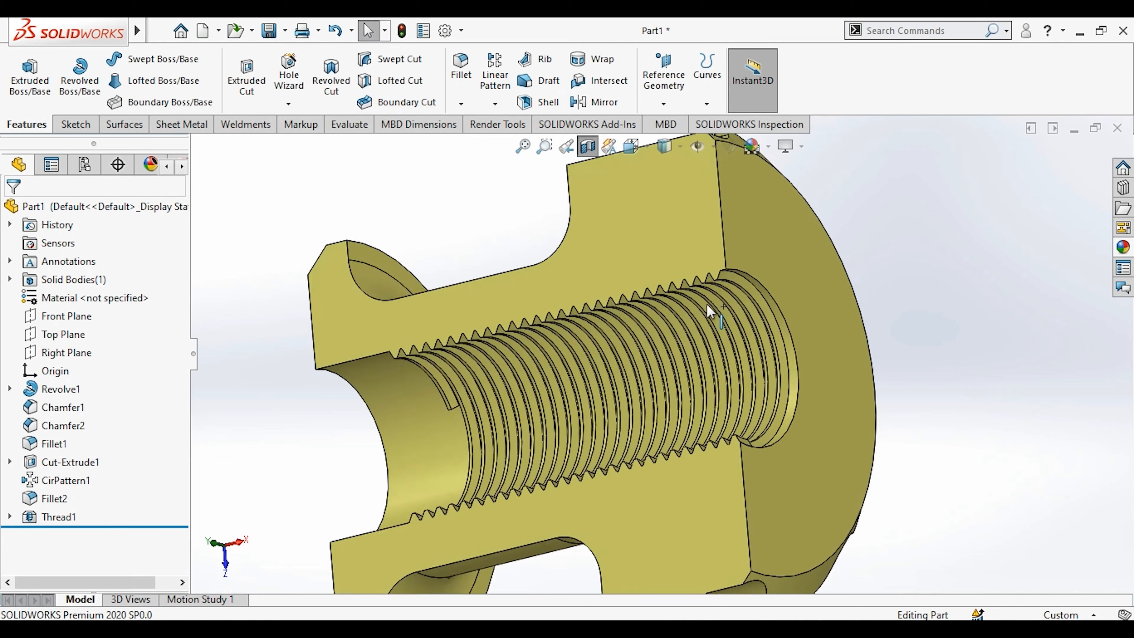
middle_click_drag(711, 307, 469, 251)
scroll(764, 387, "up", 2)
middle_click_drag(764, 387, 625, 237)
scroll(625, 268, "up", 1)
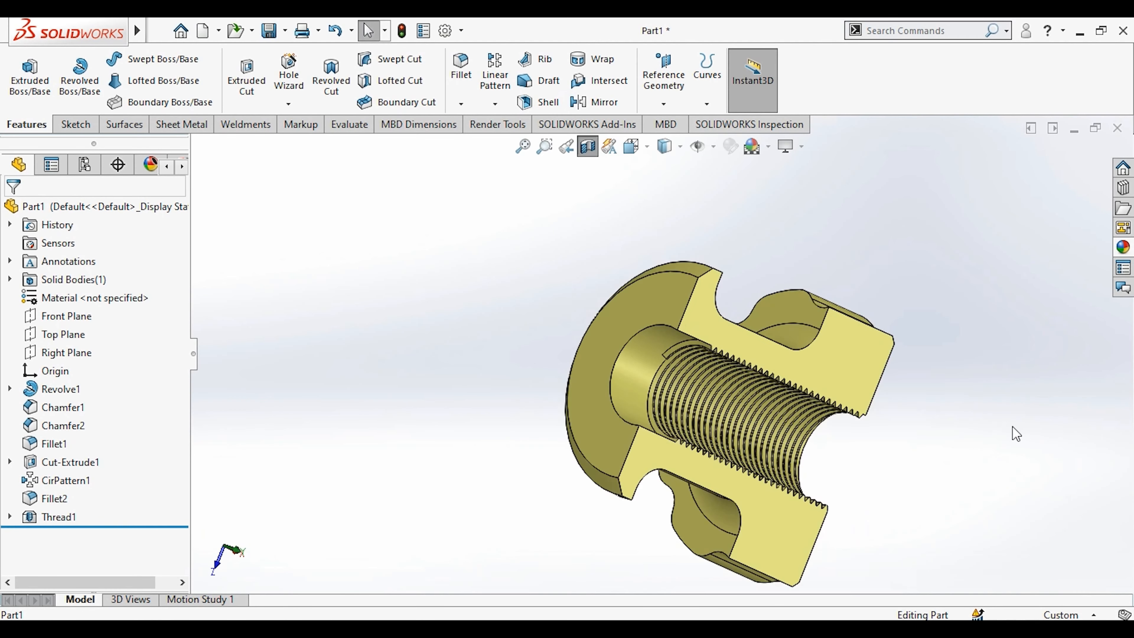
scroll(850, 311, "down", 1)
middle_click_drag(849, 310, 921, 440)
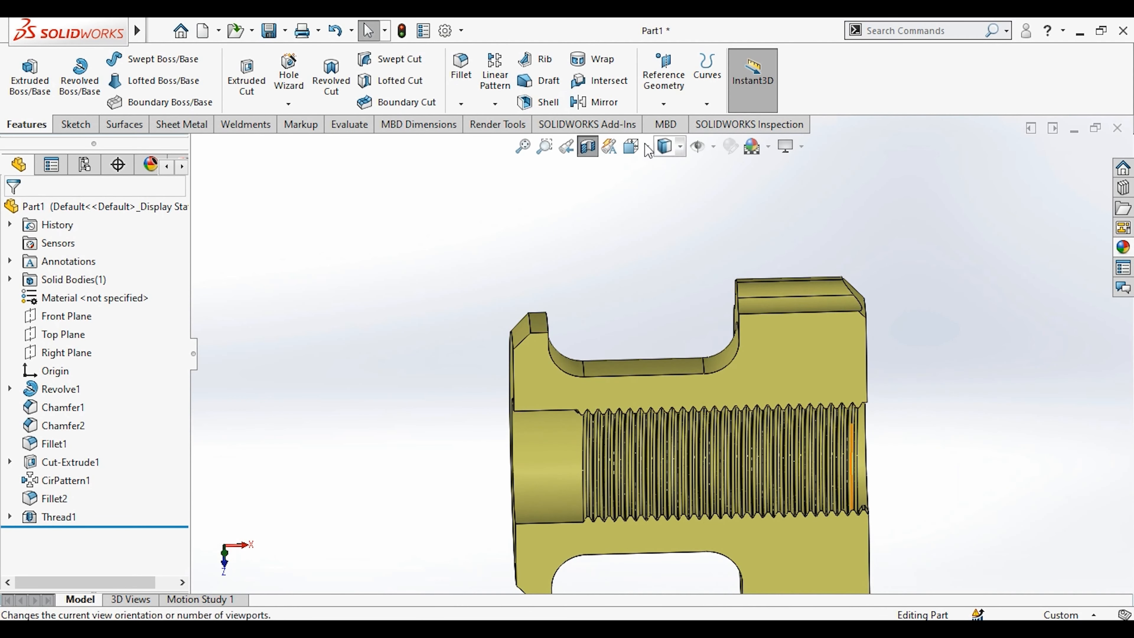
Turn off the section view and examine the finished knob from both ends, including the grip recesses and threaded bore.
left_click(588, 146)
middle_click_drag(610, 322, 933, 501)
scroll(835, 446, "up", 2)
scroll(836, 446, "down", 3)
middle_click_drag(825, 438, 716, 374)
scroll(759, 396, "up", 2)
scroll(759, 396, "down", 2)
scroll(709, 370, "up", 4)
scroll(521, 333, "down", 3)
scroll(426, 328, "up", 3)
scroll(478, 313, "down", 4)
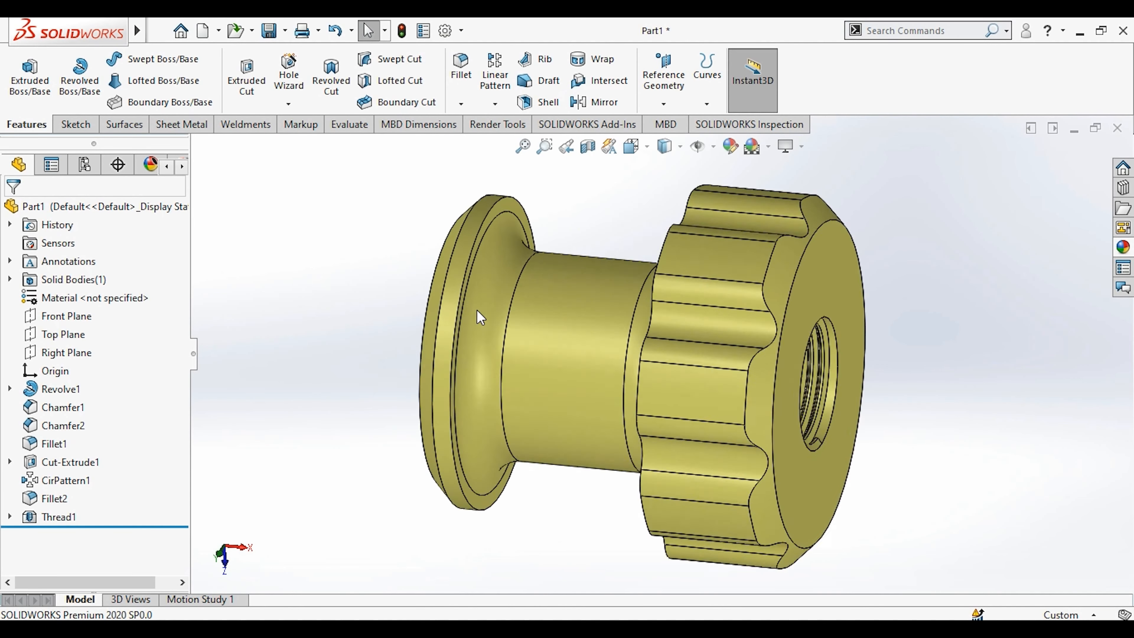
middle_click_drag(477, 312, 721, 509)
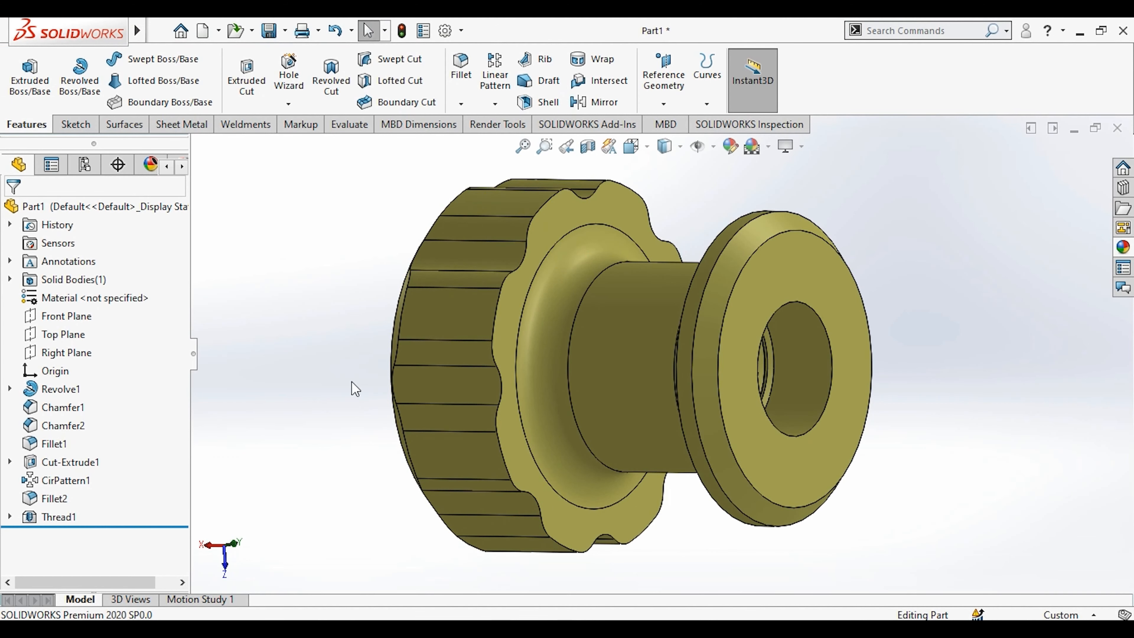
middle_click_drag(321, 335, 473, 358)
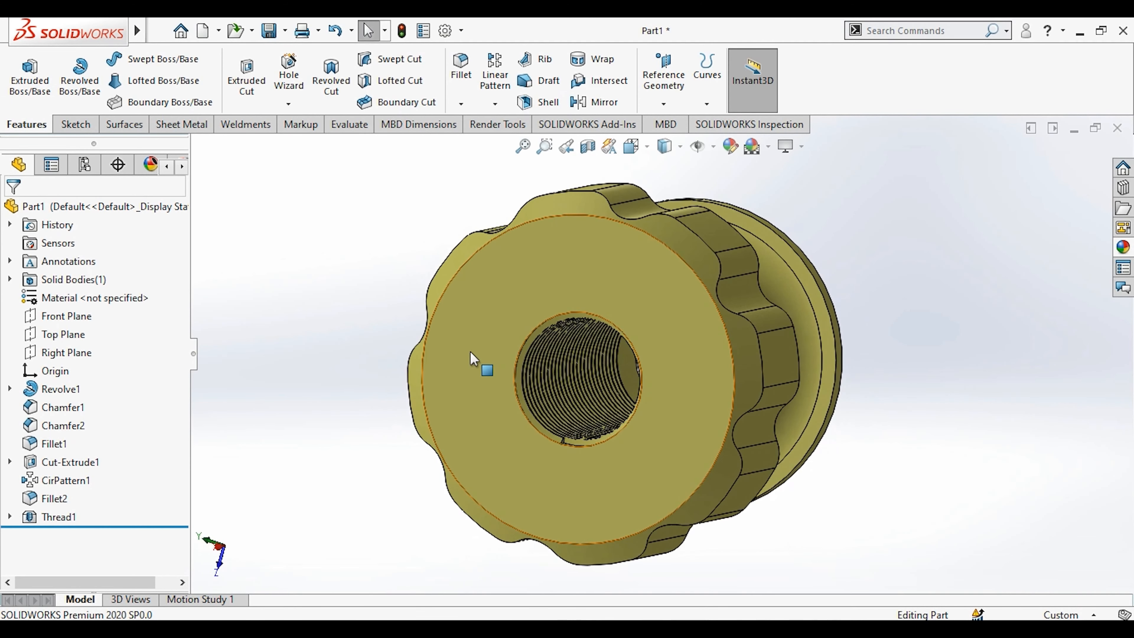